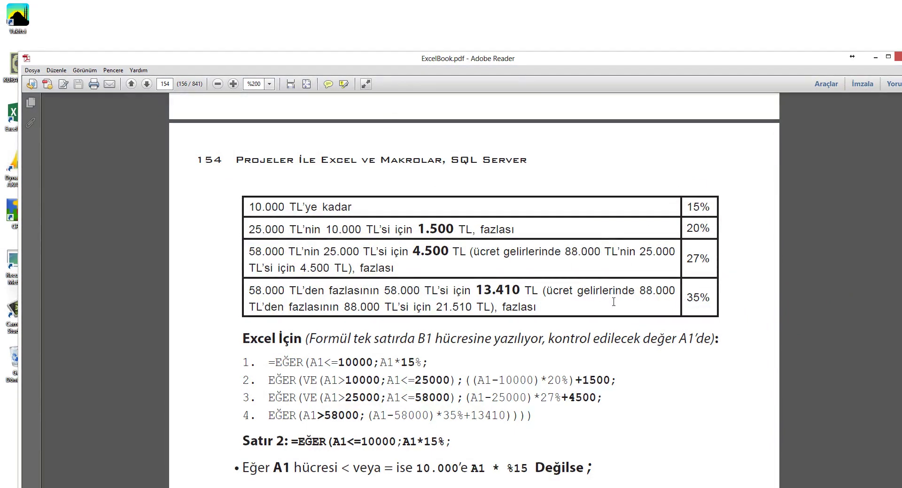
- Look over the tax bracket table in the PDF, and enter the header Matrah in cell A1 of the Excel sheet
{"action": "scroll", "coordinate": [599, 302], "scroll_direction": "down", "scroll_amount": 3}
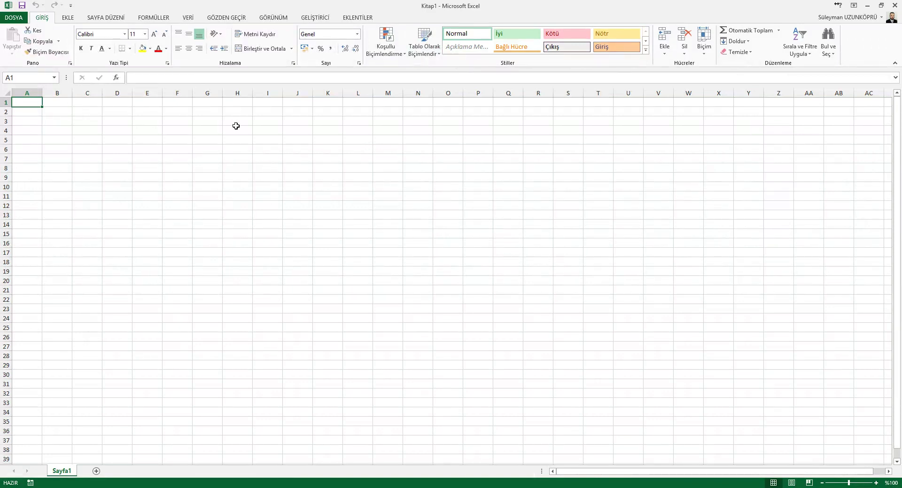
{"action": "type", "text": "MAtra"}
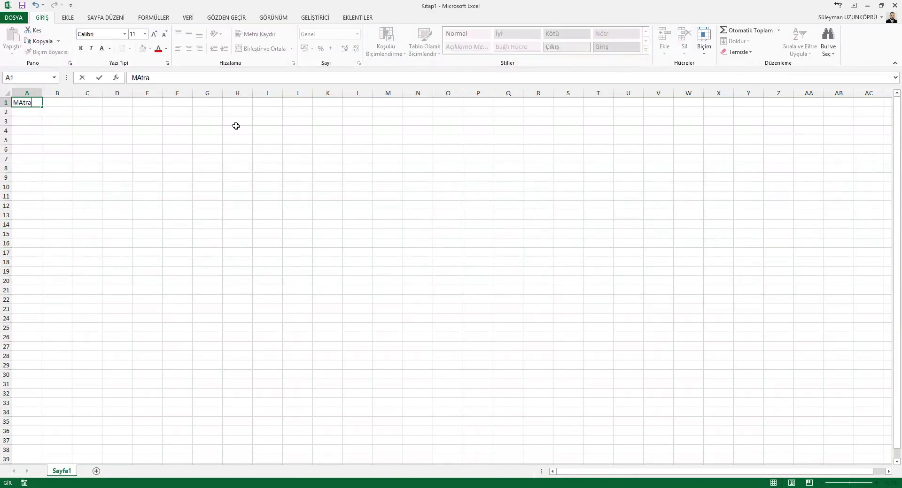
{"action": "type", "text": "h"}
{"action": "key", "text": "Return"}
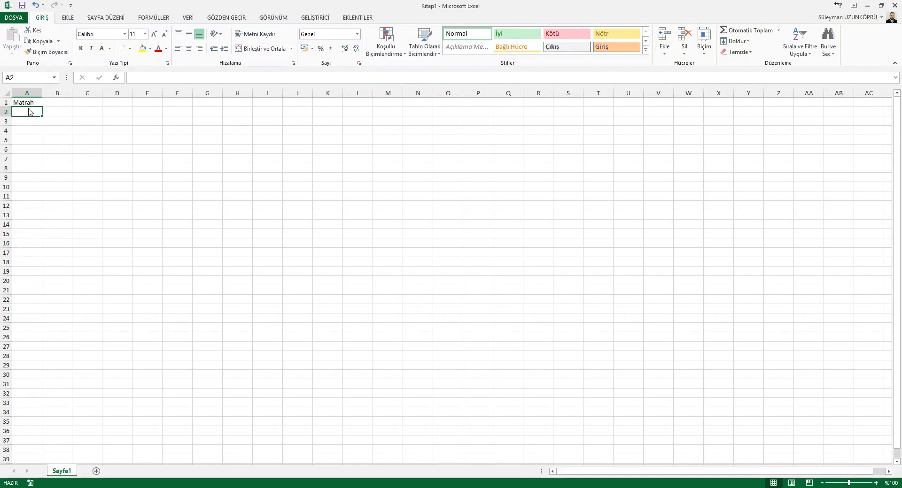
- Format cell A2 as a number with two decimals and a thousands separator, and enter 1000 in it
{"action": "key", "text": "ctrl+1"}
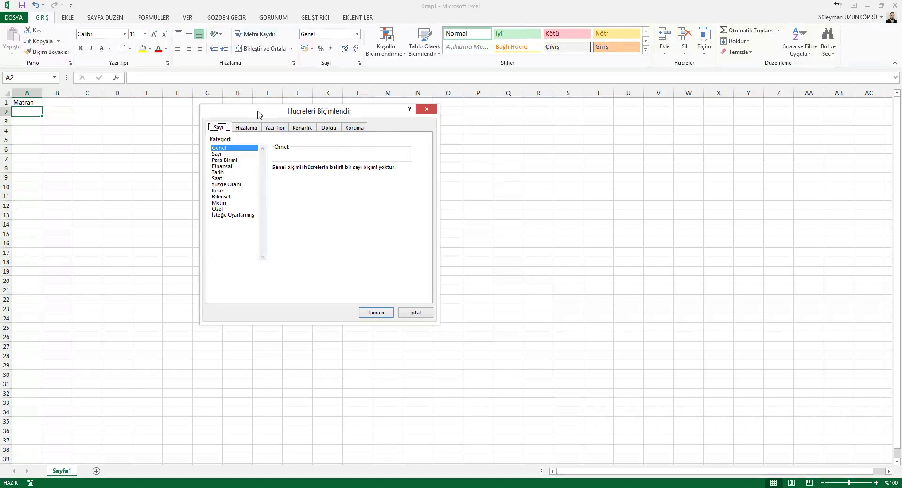
{"action": "left_click_drag", "start_coordinate": [260, 113], "coordinate": [380, 117]}
{"action": "left_click", "coordinate": [342, 158]}
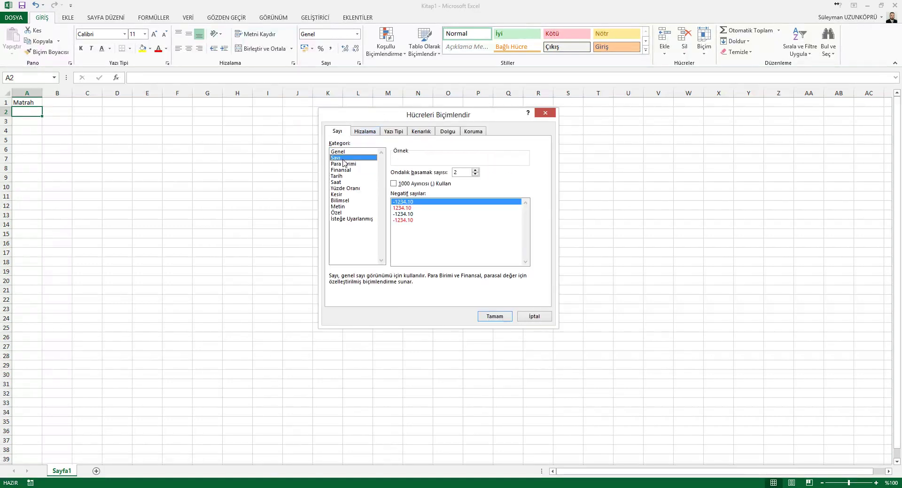
{"action": "left_click", "coordinate": [393, 183]}
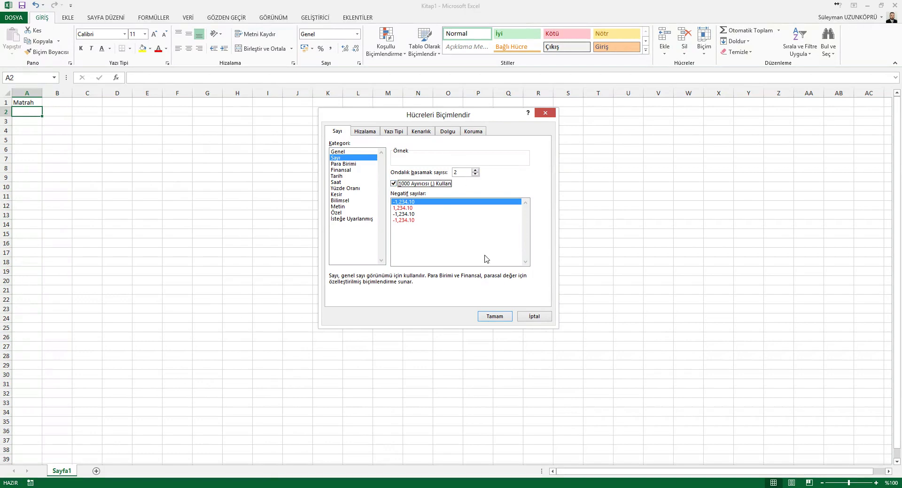
{"action": "left_click", "coordinate": [491, 317]}
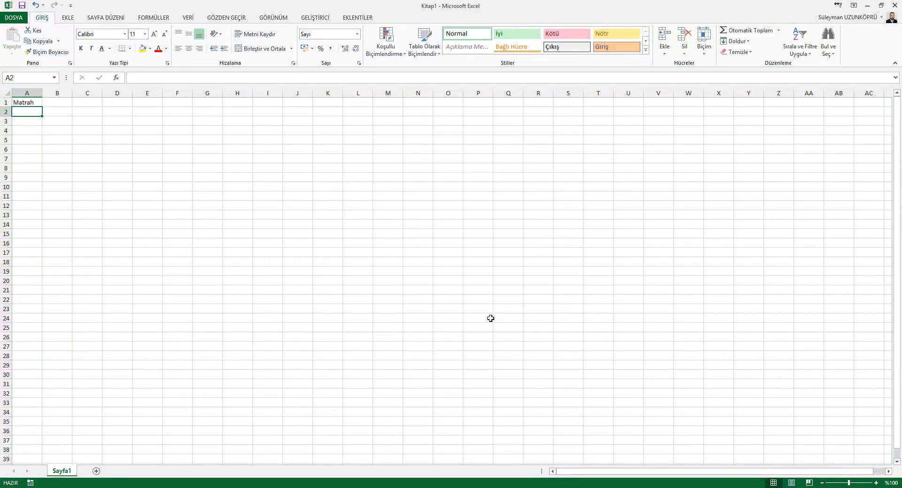
{"action": "type", "text": "1000"}
{"action": "key", "text": "Return"}
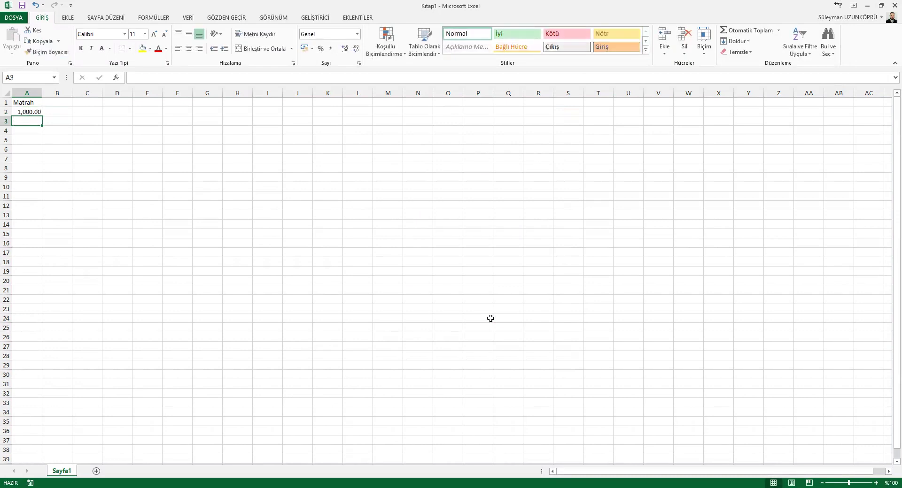
- Change the Matrah amount in cell A2 to 10000
{"action": "key", "text": "Up"}
{"action": "key", "text": "ctrl+c"}
{"action": "key", "text": "Escape"}
{"action": "key", "text": "Down"}
{"action": "key", "text": "Up"}
{"action": "key", "text": "Down"}
{"action": "key", "text": "Up"}
{"action": "key", "text": "F2"}
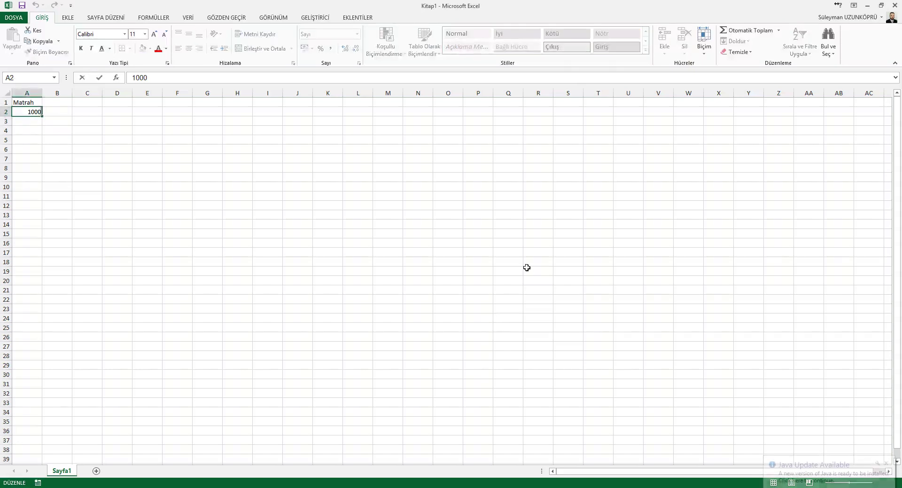
{"action": "type", "text": "0"}
{"action": "key", "text": "Return"}
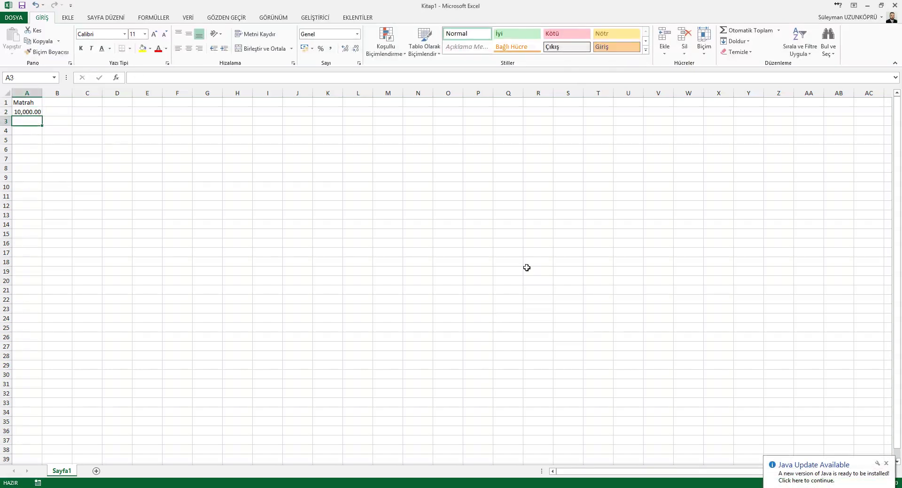
- Check the first bracket's tax rate in the ExcelBook PDF, and enter the header Gelir Vergisi in Excel cell B1
{"action": "key", "text": "alt+Tab"}
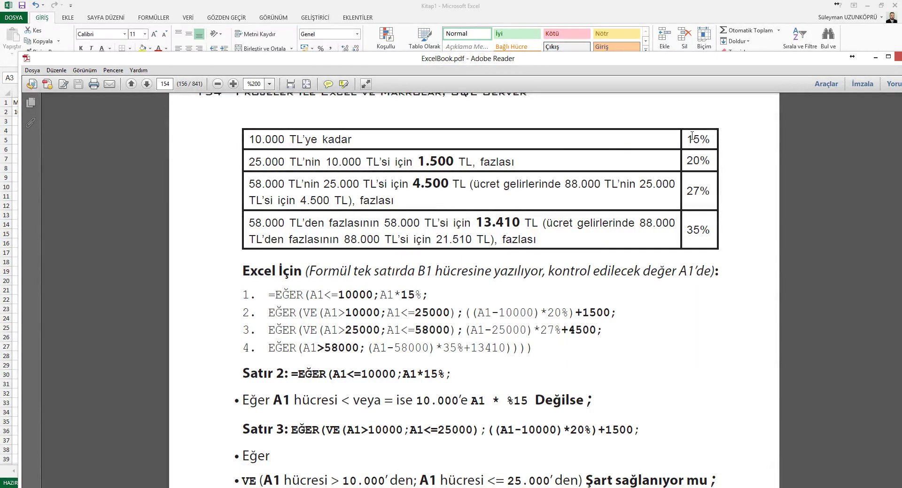
{"action": "key", "text": "alt+Tab"}
{"action": "key", "text": "Up"}
{"action": "key", "text": "Right"}
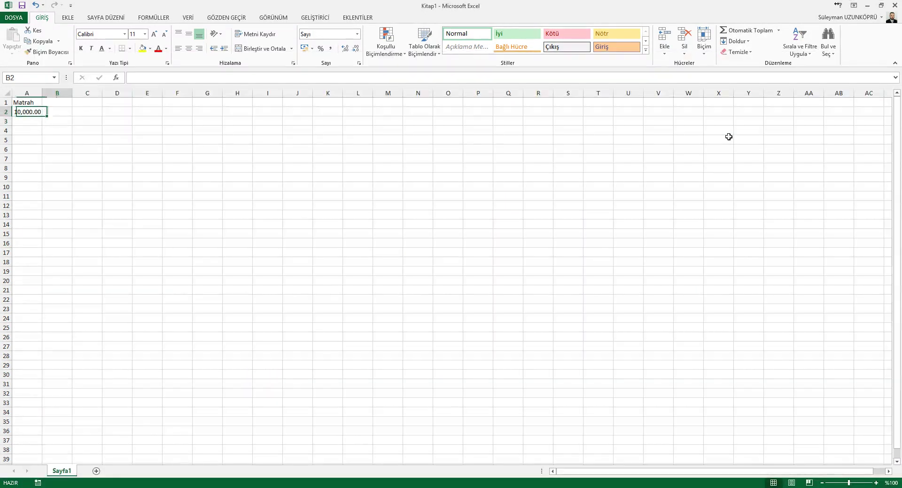
{"action": "key", "text": "Up"}
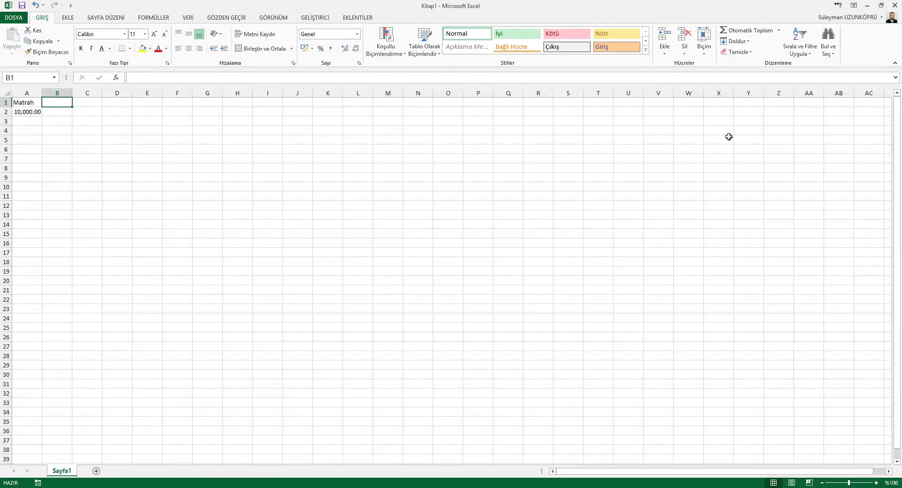
{"action": "type", "text": "Gelir Vergidsi"}
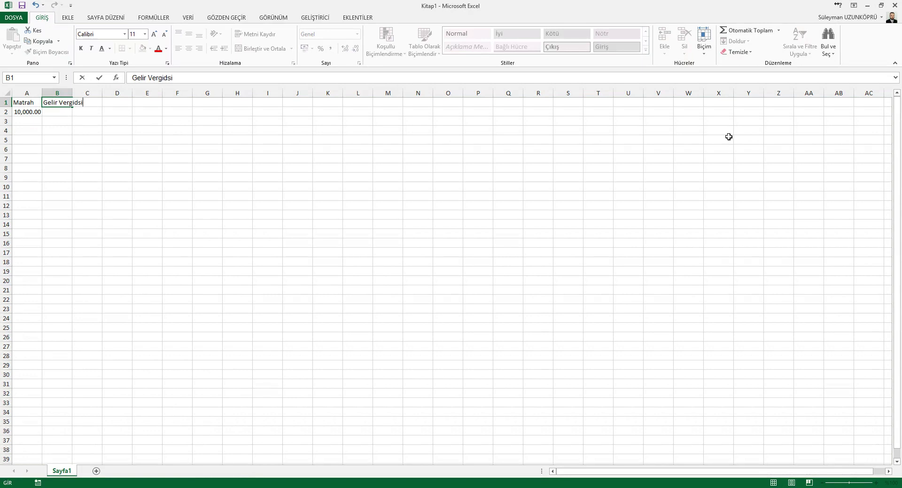
{"action": "key", "text": "Return"}
{"action": "key", "text": "Up"}
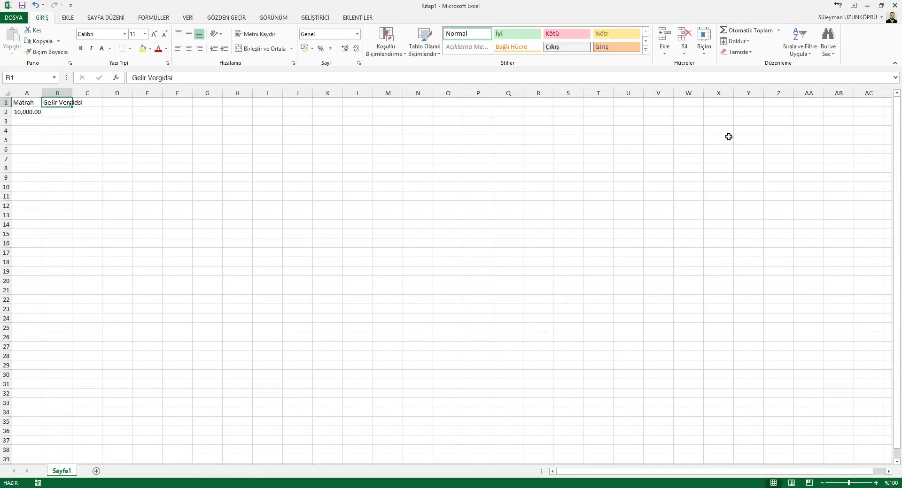
{"action": "key", "text": "F2"}
{"action": "key", "text": "Left"}
{"action": "key", "text": "Left"}
{"action": "key", "text": "BackSpace"}
{"action": "key", "text": "Return"}
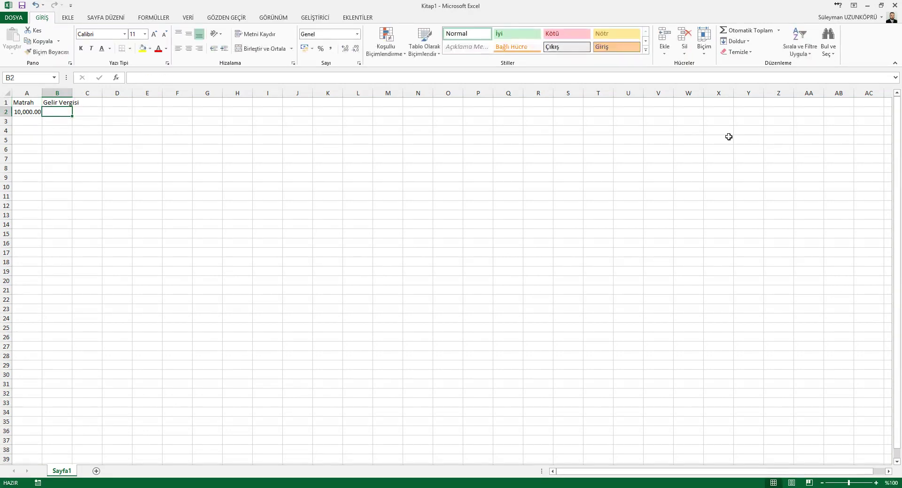
- Fit column B's width to its header and enter the formula =A2*15% in cell B2
{"action": "double_click", "coordinate": [72, 93]}
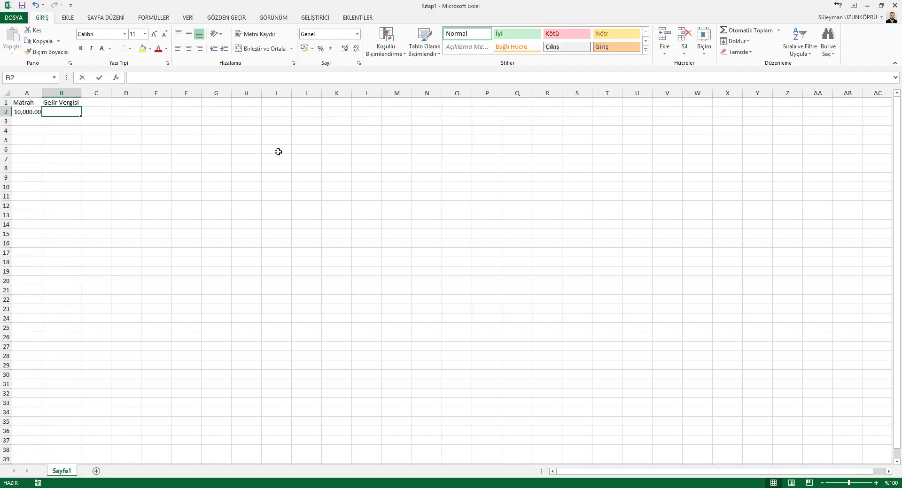
{"action": "type", "text": "=A2"}
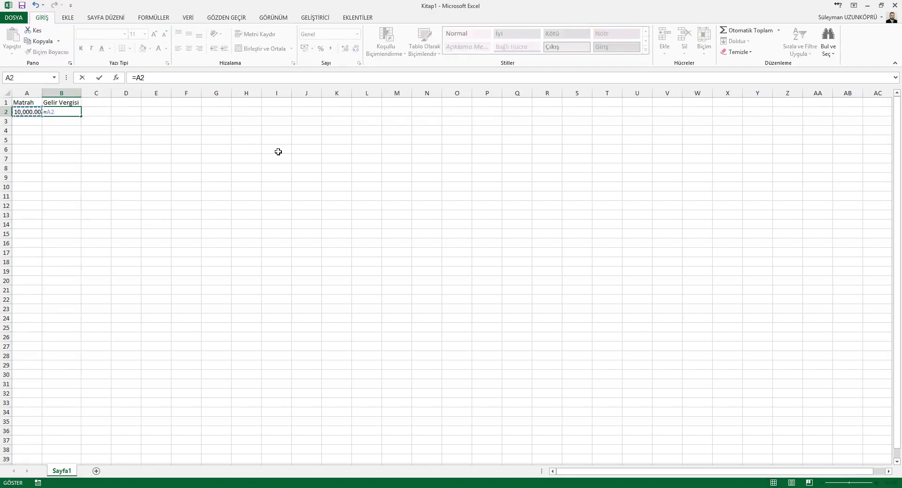
{"action": "type", "text": "*15%"}
{"action": "key", "text": "Return"}
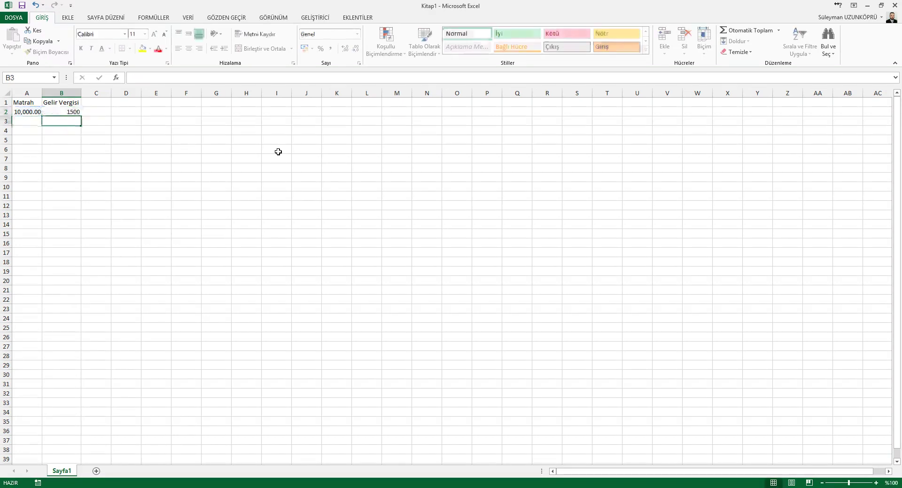
- Copy the number formatting of cell A2 onto the tax result in cell B2
{"action": "key", "text": "Up"}
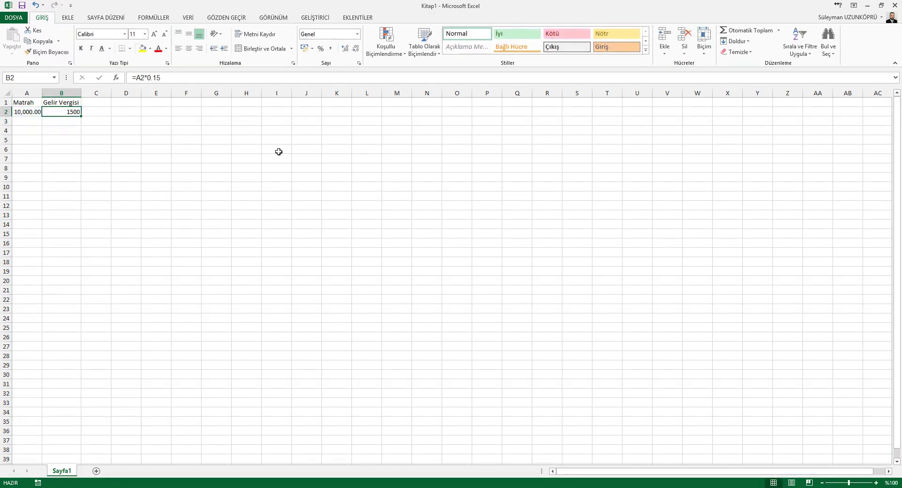
{"action": "key", "text": "Left"}
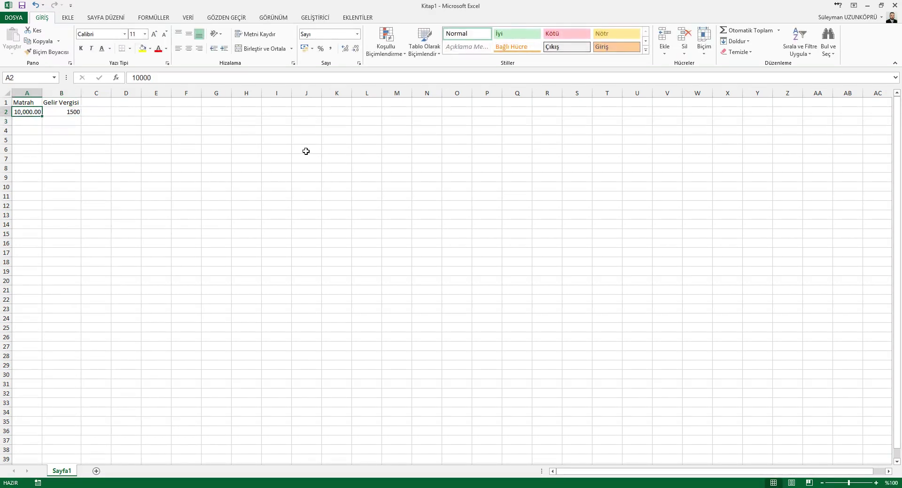
{"action": "left_click", "coordinate": [50, 52]}
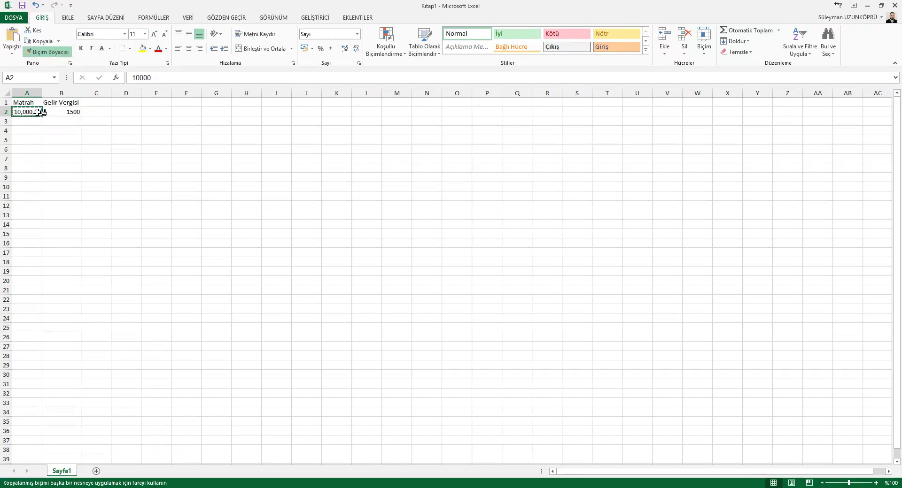
{"action": "left_click", "coordinate": [57, 114]}
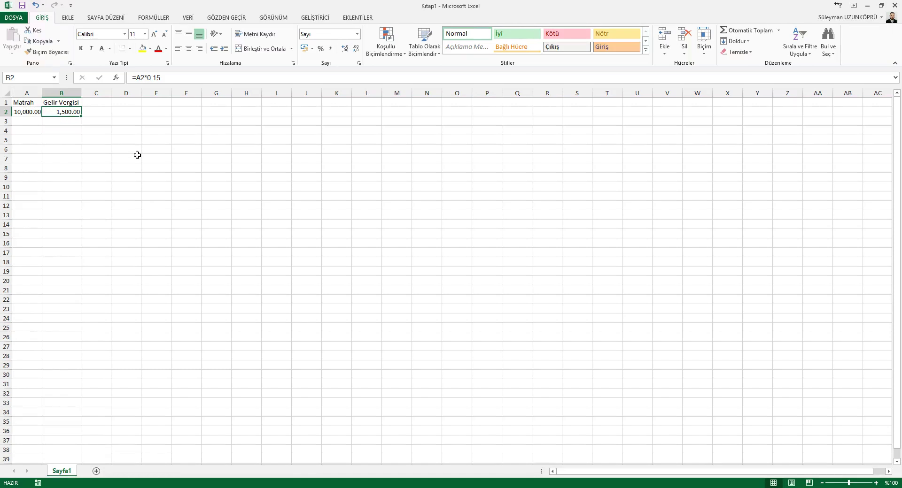
- Review the tax brackets and their rates in the ExcelBook PDF and return to cell B2 in Excel
{"action": "key", "text": "alt+Tab"}
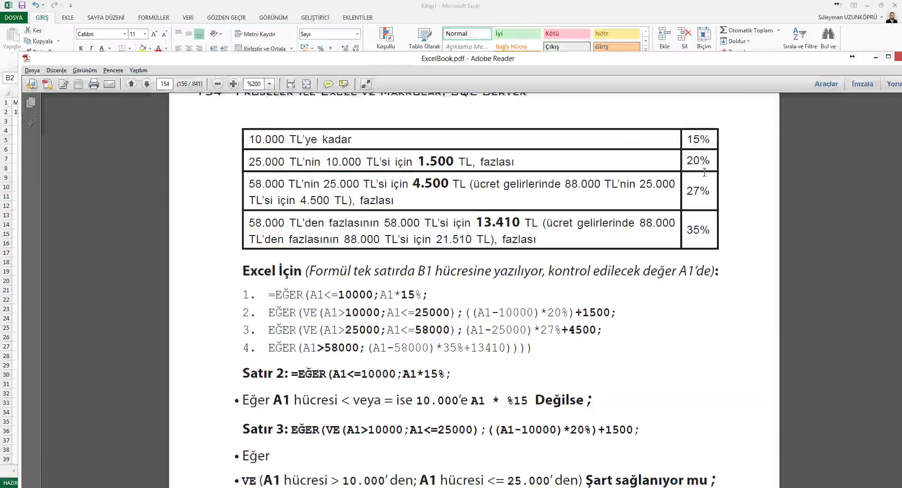
{"action": "key", "text": "alt+Tab"}
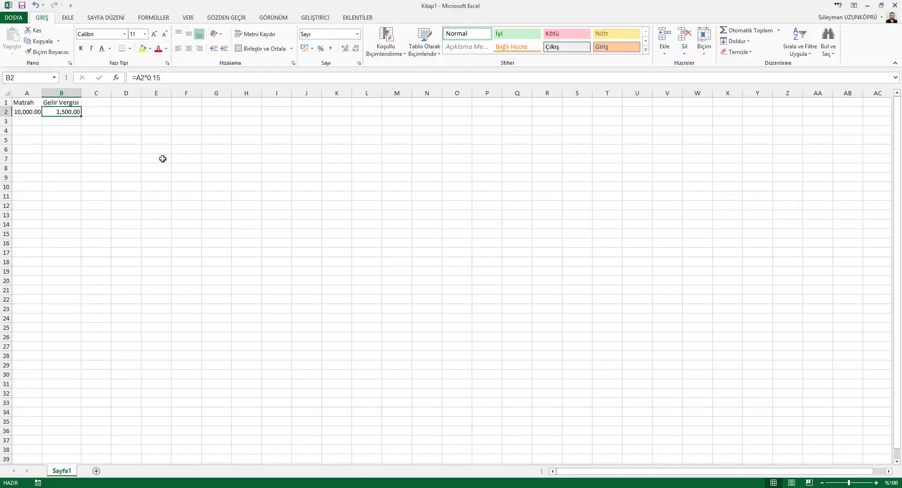
{"action": "key", "text": "Up"}
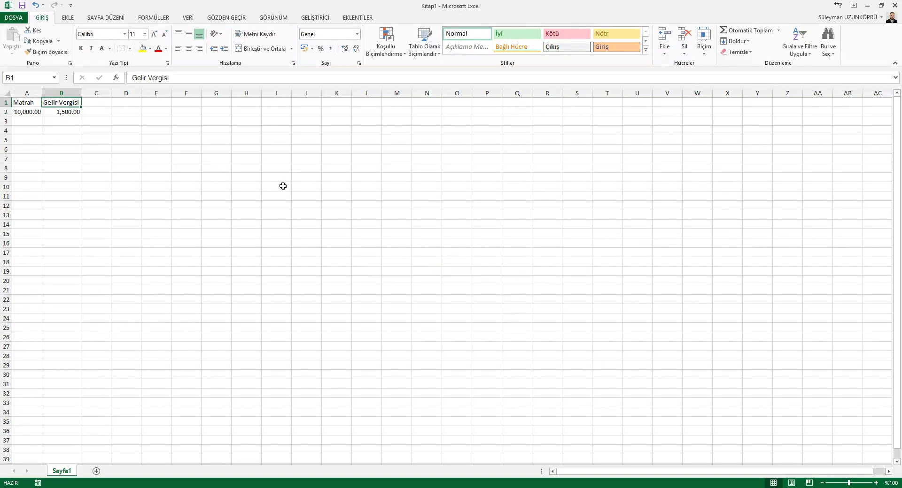
{"action": "key", "text": "Down"}
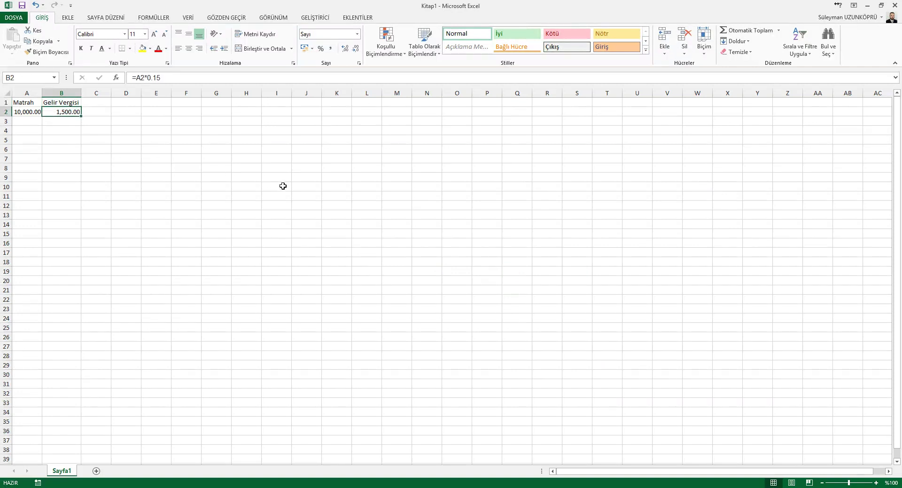
{"action": "type", "text": "="}
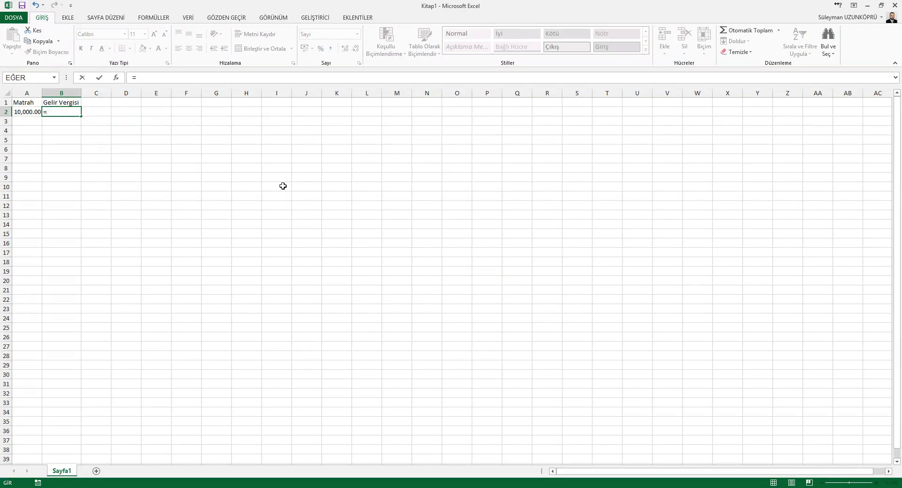
{"action": "type", "text": "eğer"}
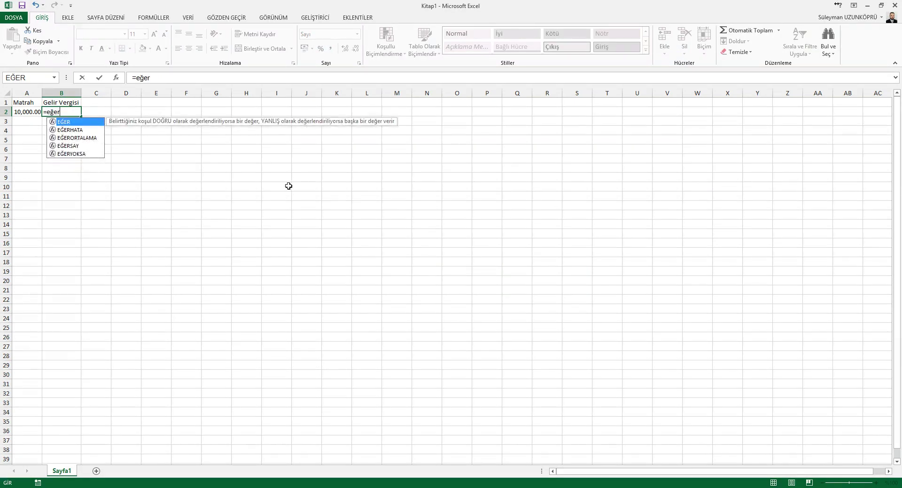
{"action": "left_click", "coordinate": [117, 81]}
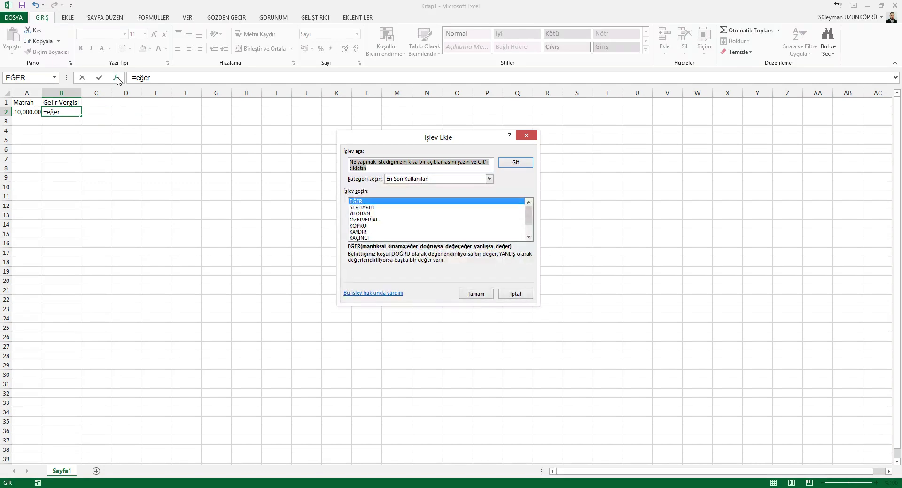
{"action": "key", "text": "Escape"}
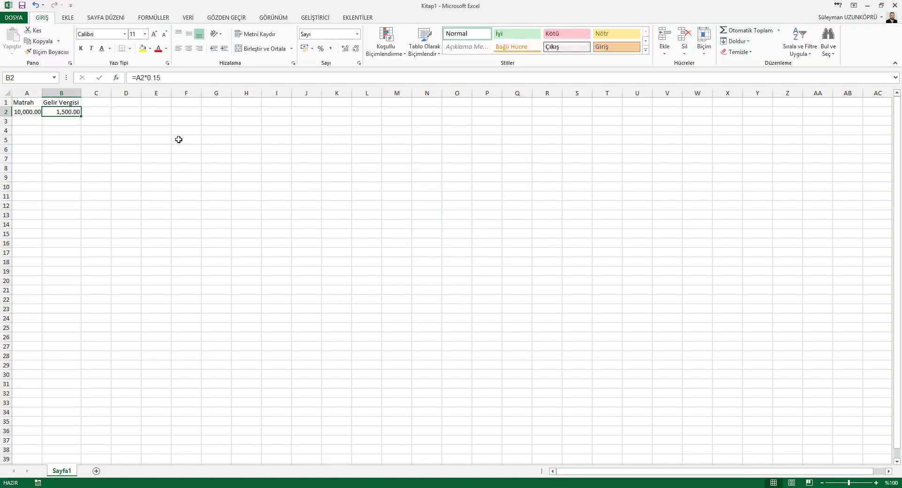
- Start an EĞER formula in cell B2 and open its function arguments dialog
{"action": "type", "text": "=eğer"}
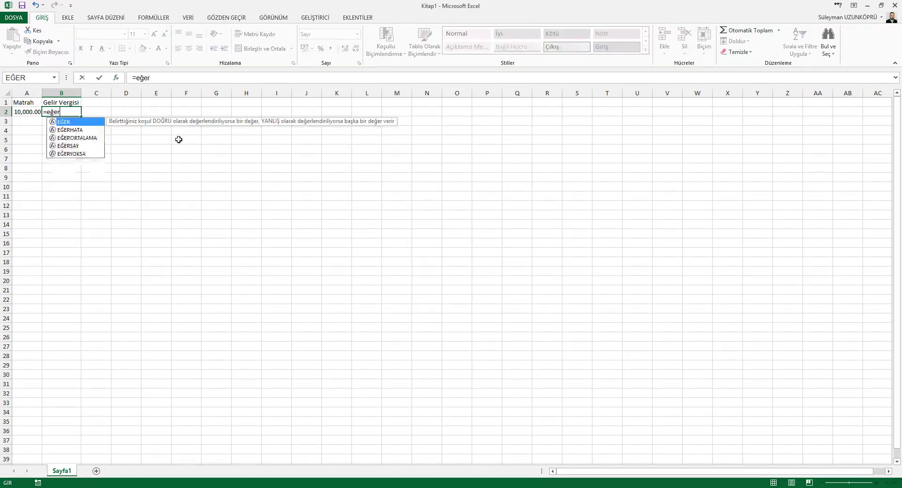
{"action": "key", "text": "BackSpace"}
{"action": "key", "text": "BackSpace"}
{"action": "key", "text": "BackSpace"}
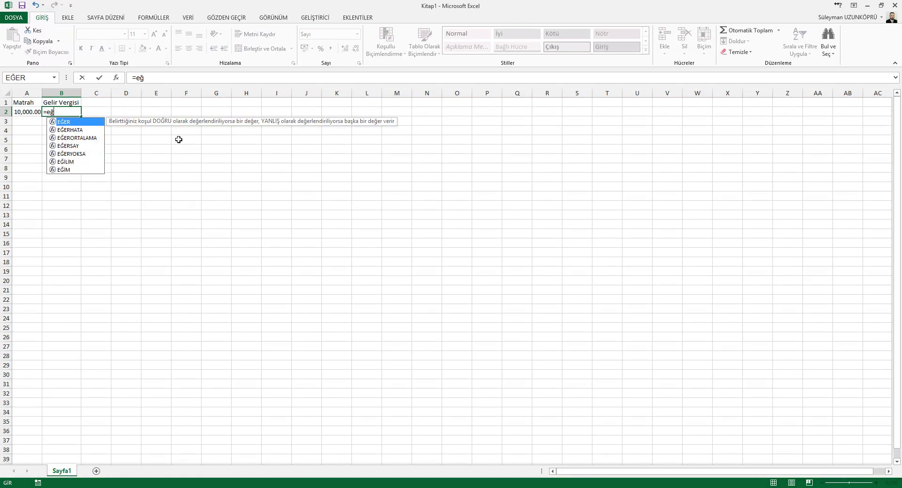
{"action": "type", "text": "ğ"}
{"action": "key", "text": "Tab"}
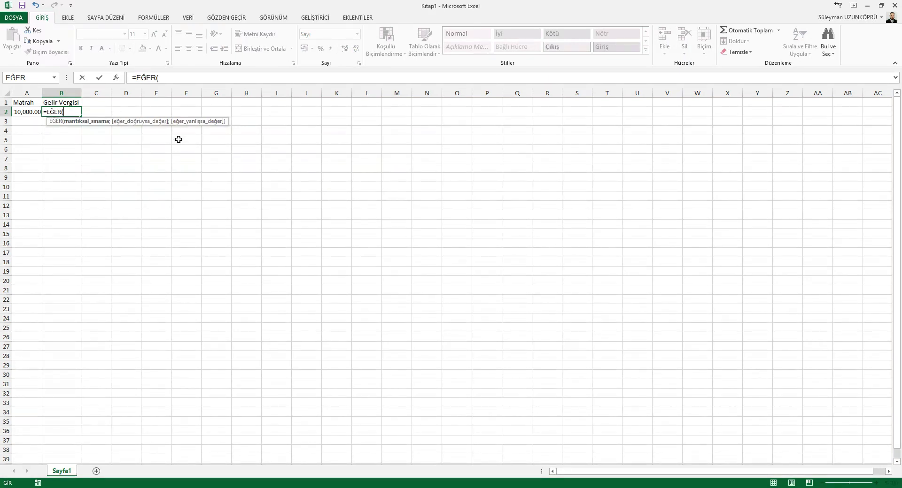
{"action": "left_click", "coordinate": [117, 79]}
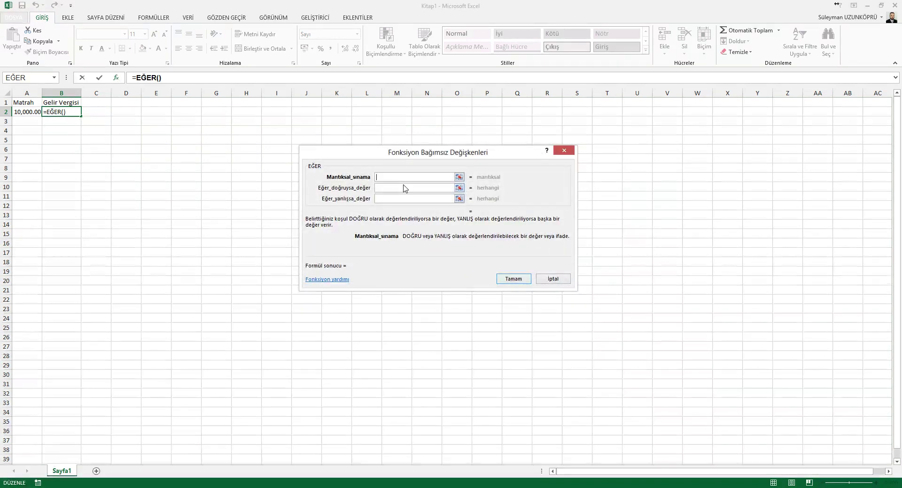
{"action": "left_click", "coordinate": [26, 112]}
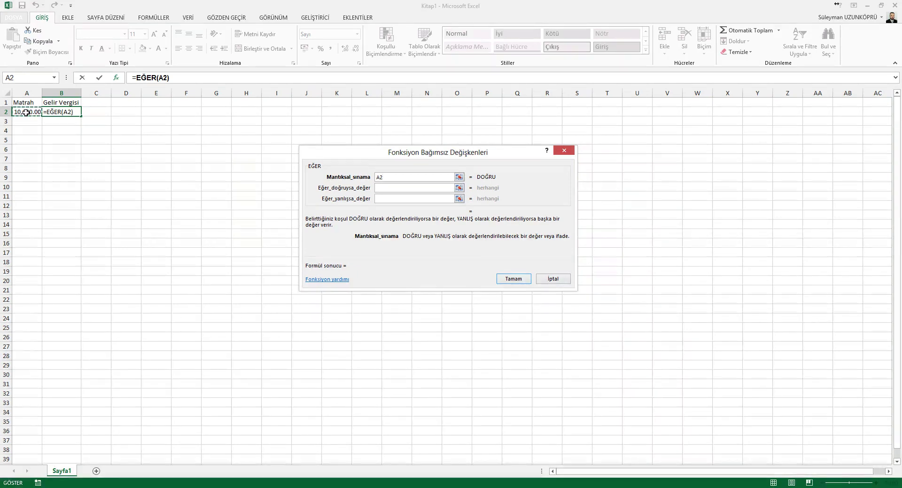
{"action": "type", "text": ">0"}
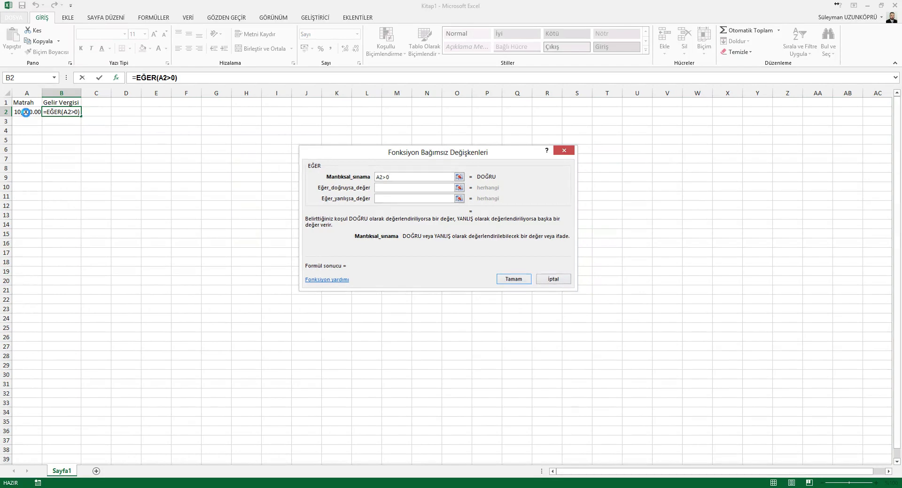
{"action": "key", "text": "Escape"}
{"action": "key", "text": "Escape"}
- Switch to the ExcelBook PDF, select the first formula line =EĞER(A1<=10000;A1*15%; and return to Excel
{"action": "key", "text": "alt+Tab"}
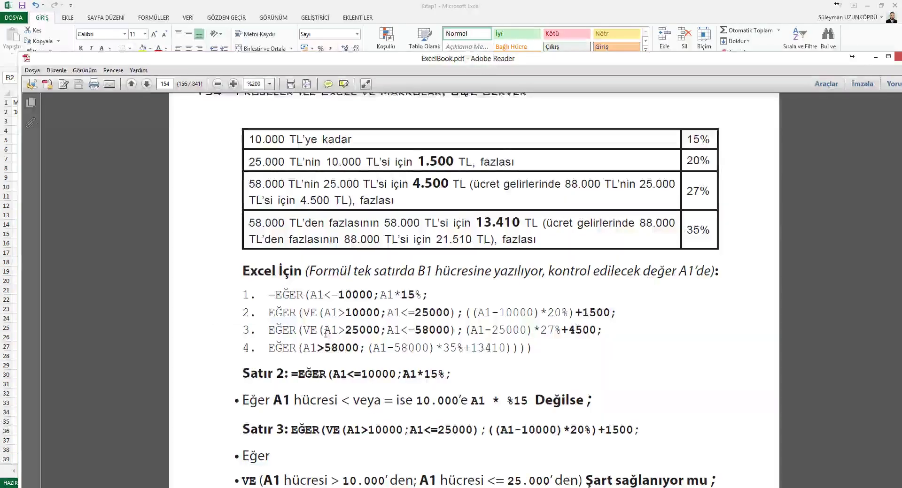
{"action": "left_click_drag", "start_coordinate": [268, 295], "coordinate": [424, 295]}
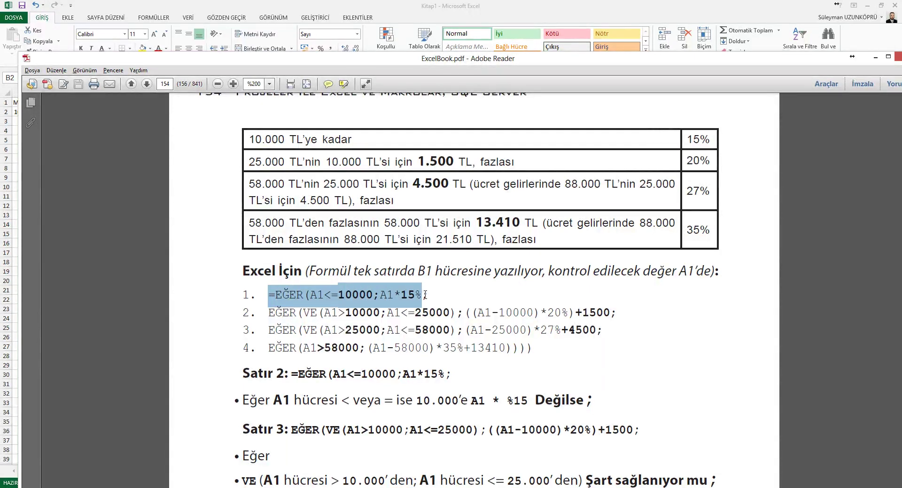
{"action": "key", "text": "alt+Tab"}
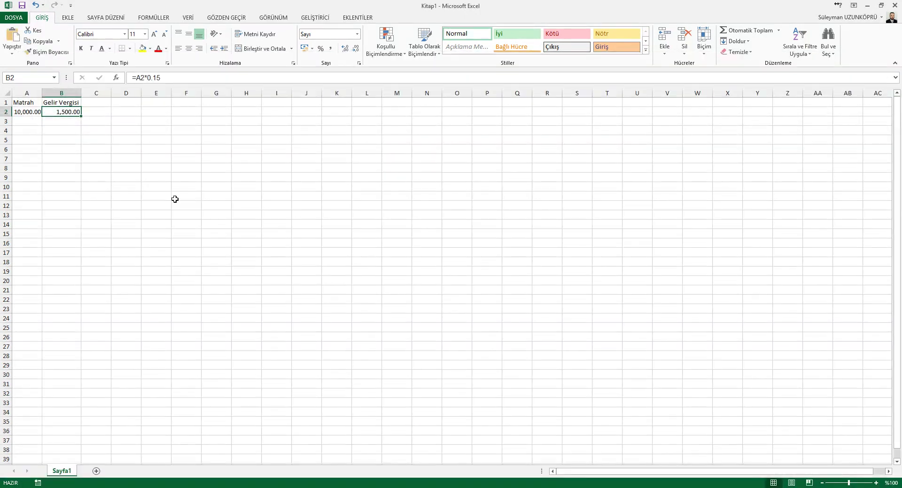
- Replace the formula in cell B2 with =EĞER(A1<=10000;A1*15%;) and reselect the cell
{"action": "key", "text": "F2"}
{"action": "key", "text": "shift+Home"}
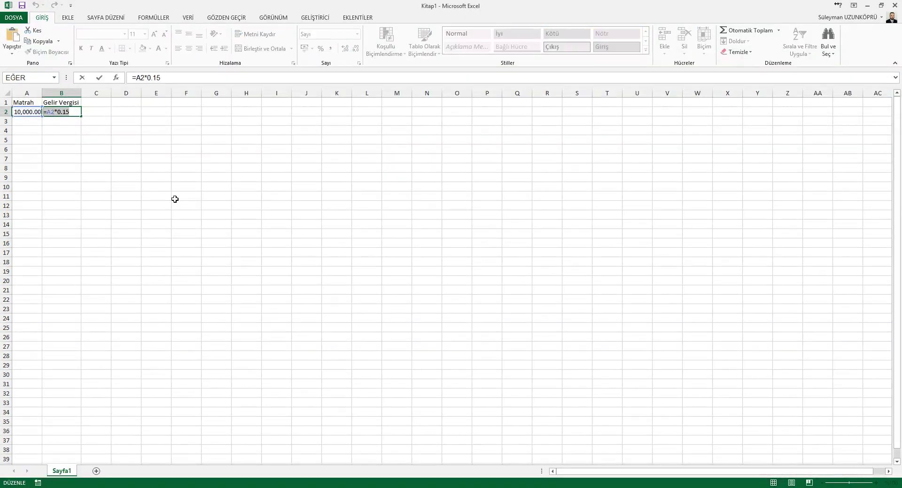
{"action": "key", "text": "shift+Right"}
{"action": "type", "text": "EĞER(A1<=10000;A1*15%;"}
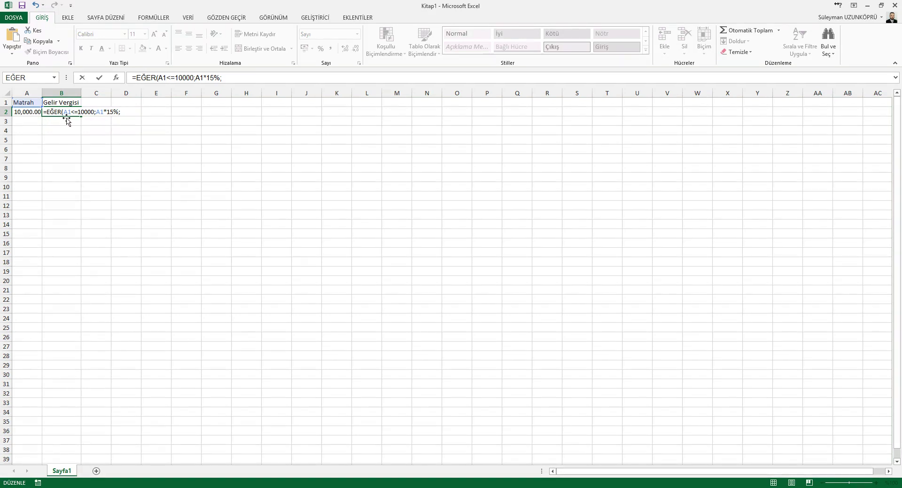
{"action": "key", "text": "Return"}
{"action": "key", "text": "Up"}
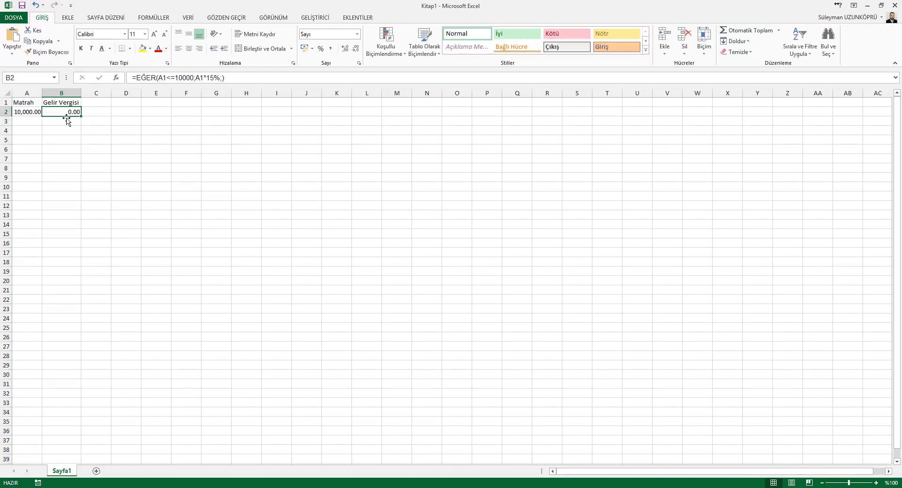
- Change both A1 references in cell B2's EĞER formula to A2
{"action": "double_click", "coordinate": [66, 115]}
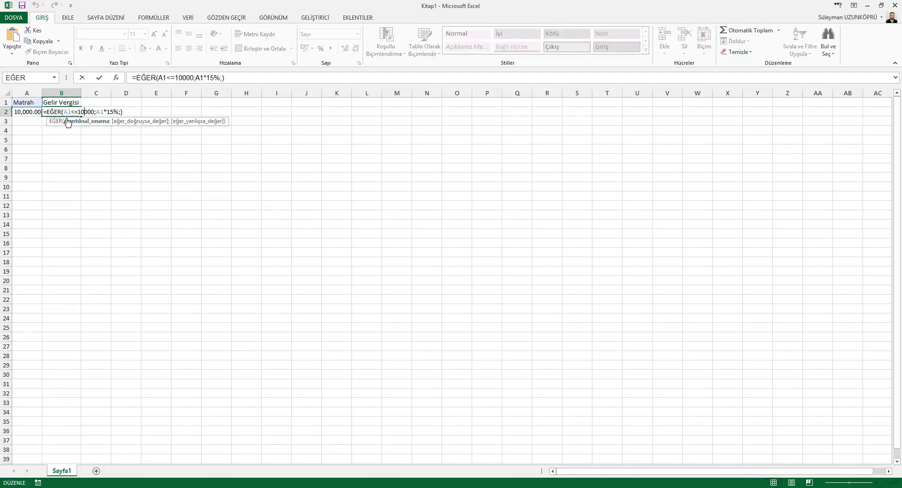
{"action": "left_click", "coordinate": [68, 121]}
{"action": "type", "text": "2"}
{"action": "key", "text": "Right"}
{"action": "key", "text": "Right"}
{"action": "key", "text": "shift+Right"}
{"action": "type", "text": "2"}
{"action": "key", "text": "ctrl+Return"}
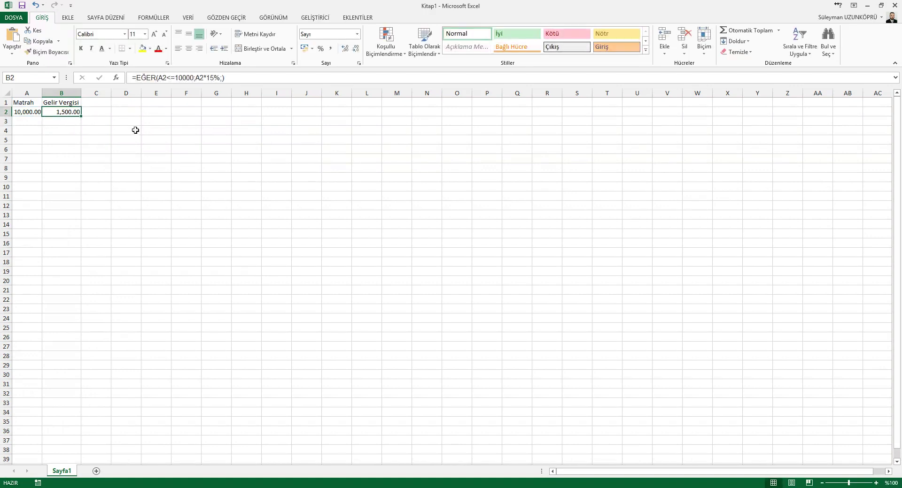
- Test the formula with tax bases of 5000 and 11000 in cell A2, and reselect cell B2
{"action": "key", "text": "Left"}
{"action": "type", "text": "5,000"}
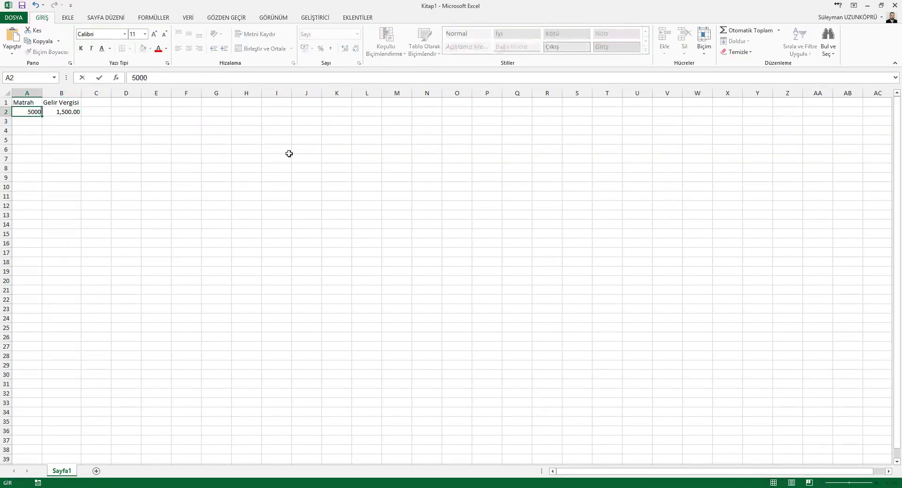
{"action": "key", "text": "Return"}
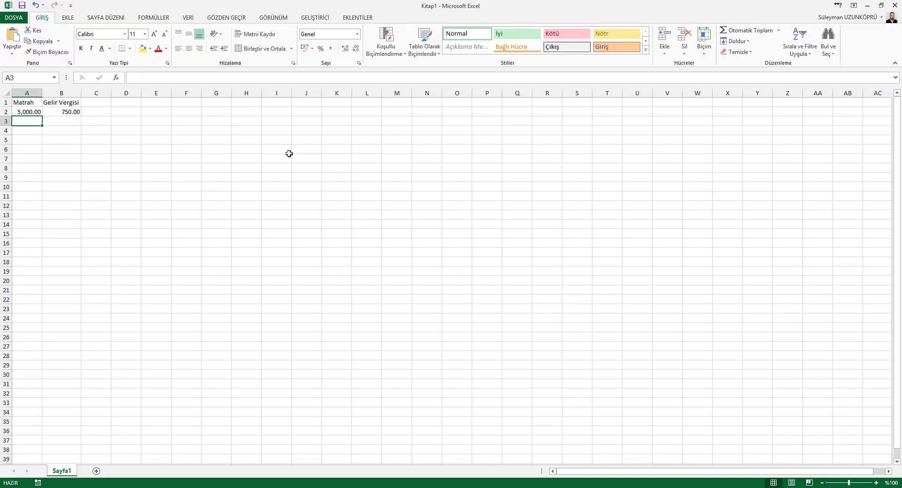
{"action": "key", "text": "Up"}
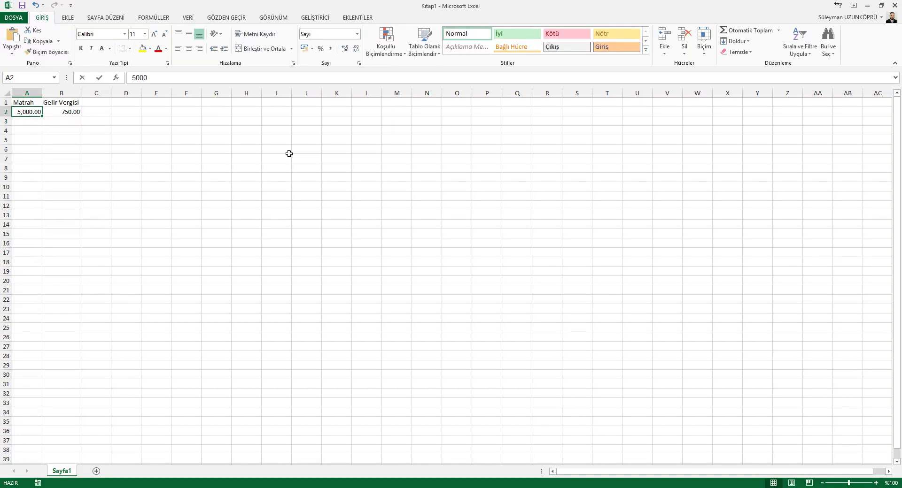
{"action": "type", "text": "111"}
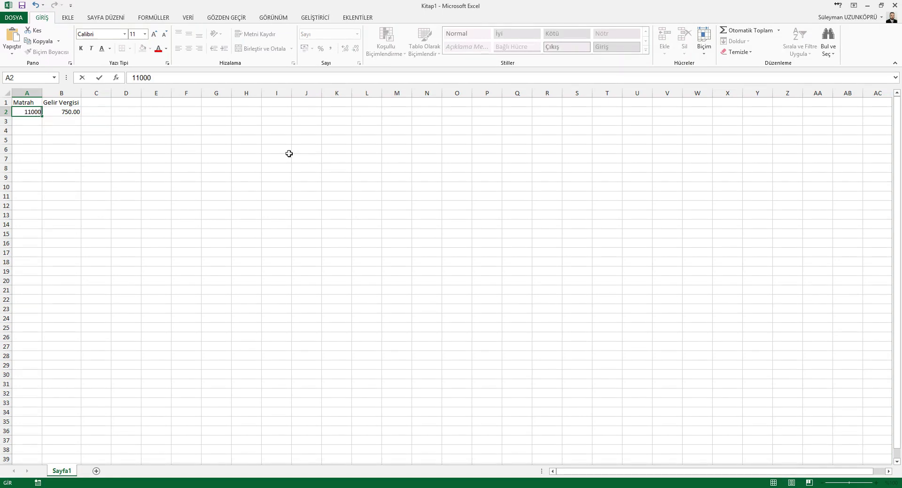
{"action": "type", "text": "00"}
{"action": "key", "text": "Return"}
{"action": "key", "text": "Up"}
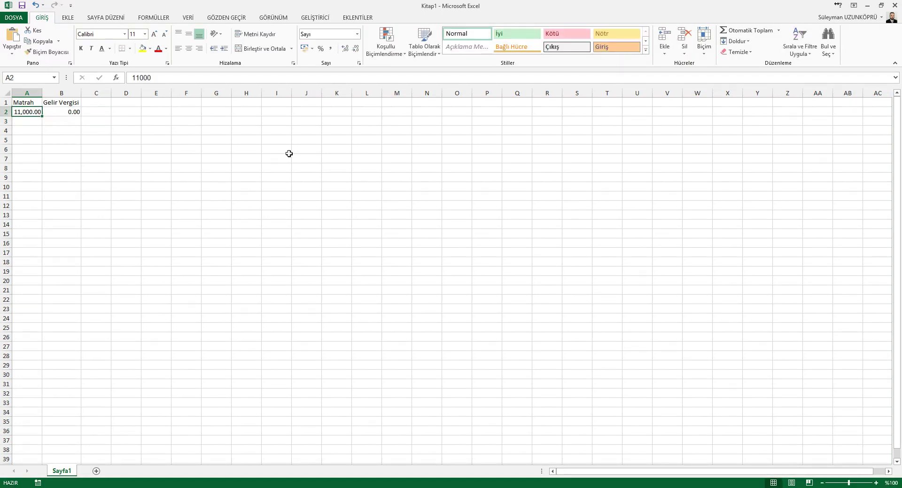
{"action": "key", "text": "Right"}
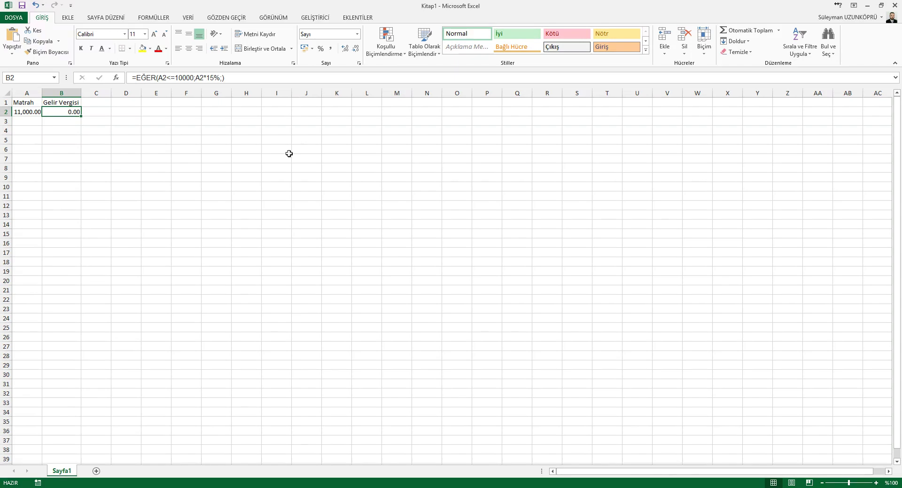
- Examine in the ExcelBook PDF how the second tax bracket is expressed by the second formula line
{"action": "key", "text": "alt+Tab"}
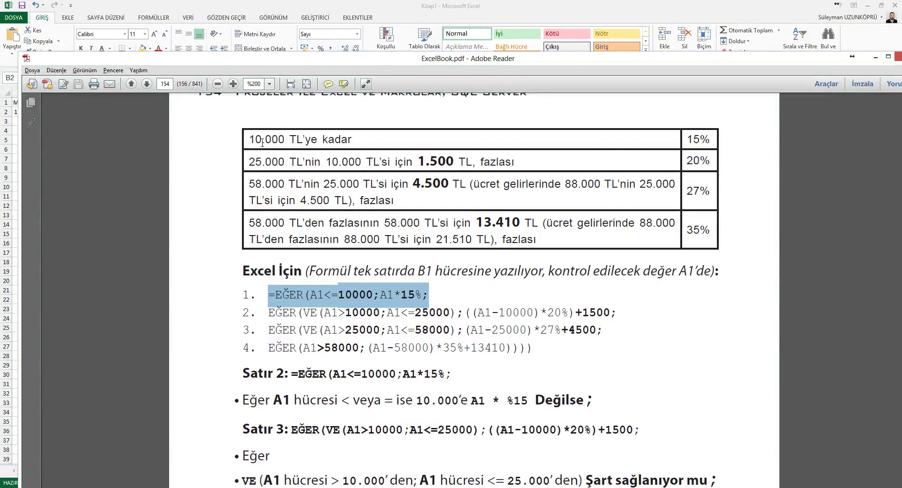
{"action": "left_click_drag", "start_coordinate": [250, 139], "coordinate": [361, 162]}
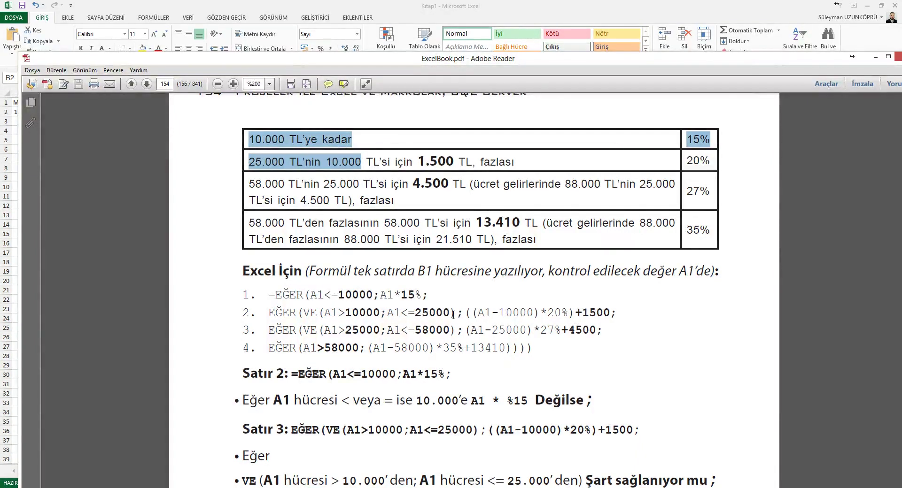
{"action": "left_click", "coordinate": [279, 161]}
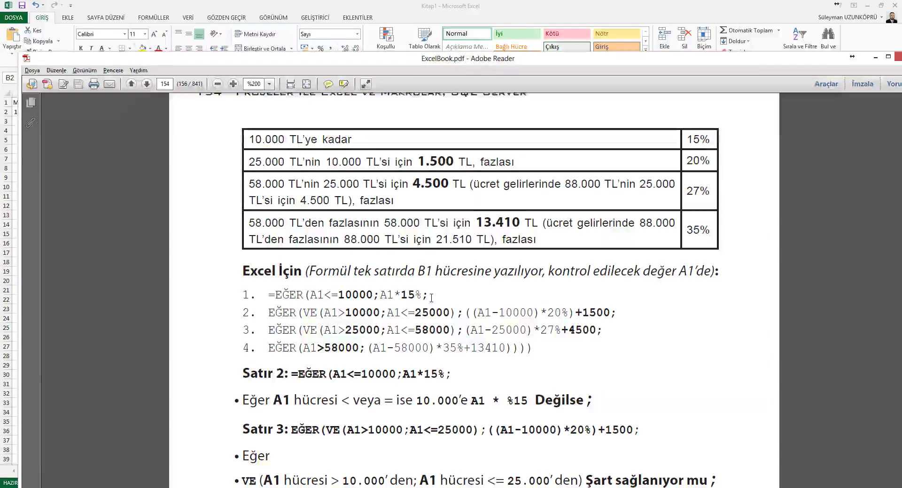
{"action": "left_click_drag", "start_coordinate": [420, 296], "coordinate": [433, 293]}
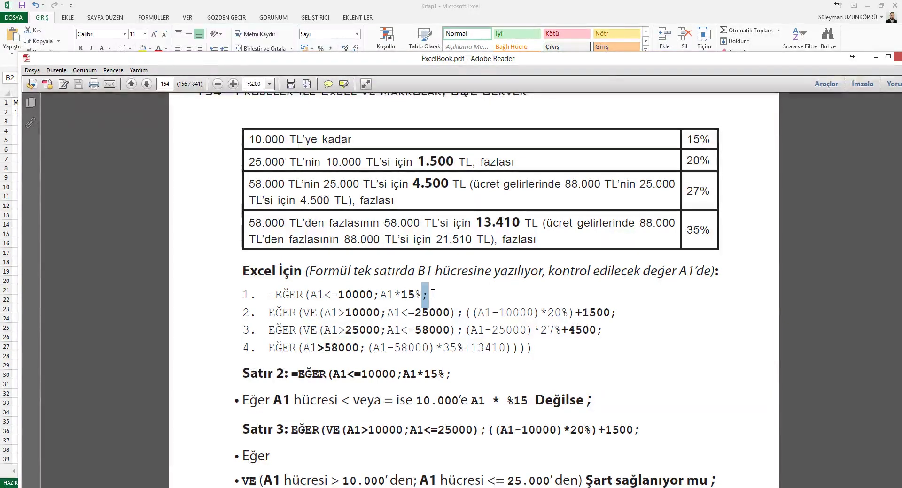
{"action": "left_click", "coordinate": [284, 315]}
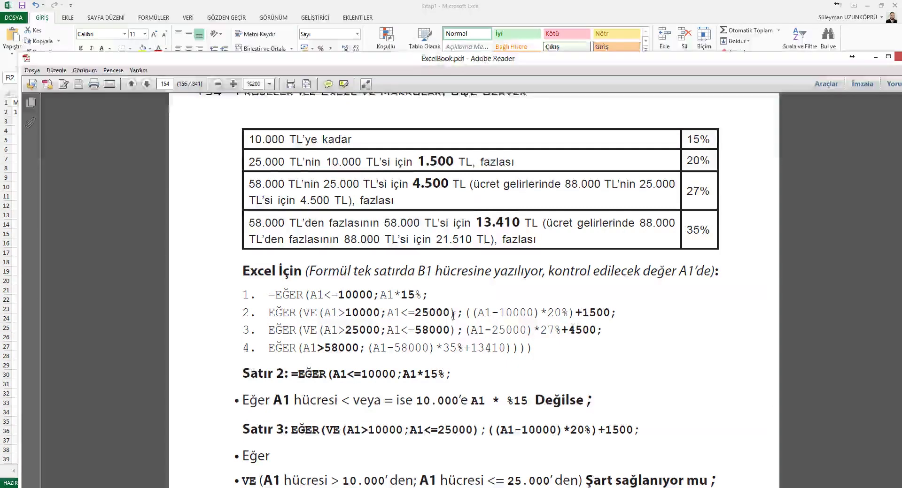
{"action": "left_click_drag", "start_coordinate": [456, 313], "coordinate": [464, 314]}
{"action": "left_click", "coordinate": [486, 313]}
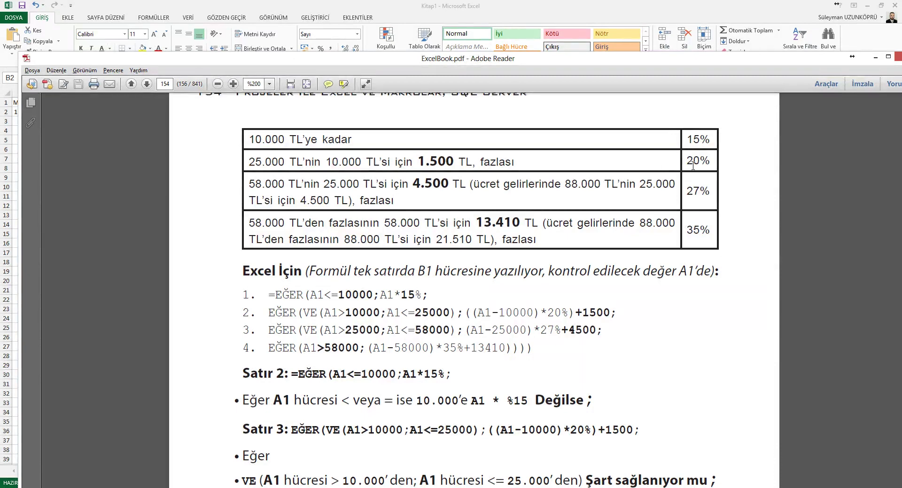
{"action": "left_click_drag", "start_coordinate": [576, 313], "coordinate": [604, 310]}
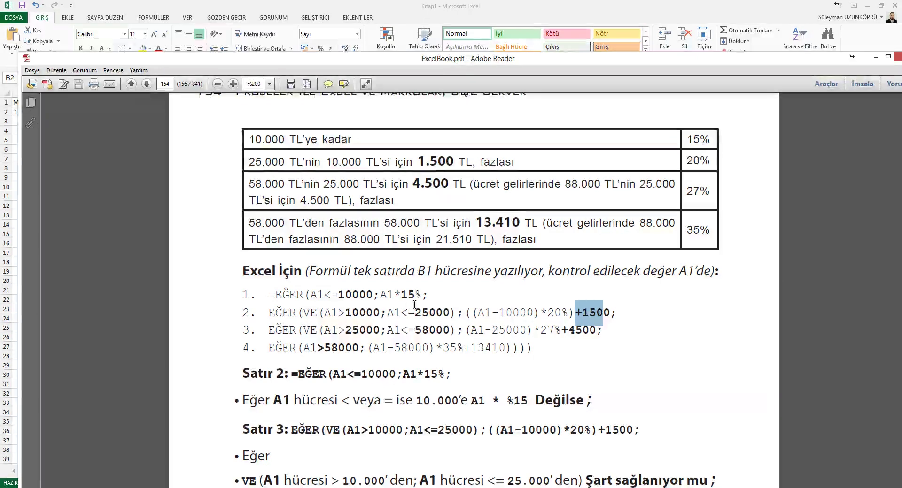
- Copy the second formula line EĞER(VE(A1>10000;A1<=25000);((A1-10000)*20%)+1500; from the PDF and return to Excel
{"action": "left_click_drag", "start_coordinate": [269, 313], "coordinate": [616, 313]}
{"action": "key", "text": "ctrl+c"}
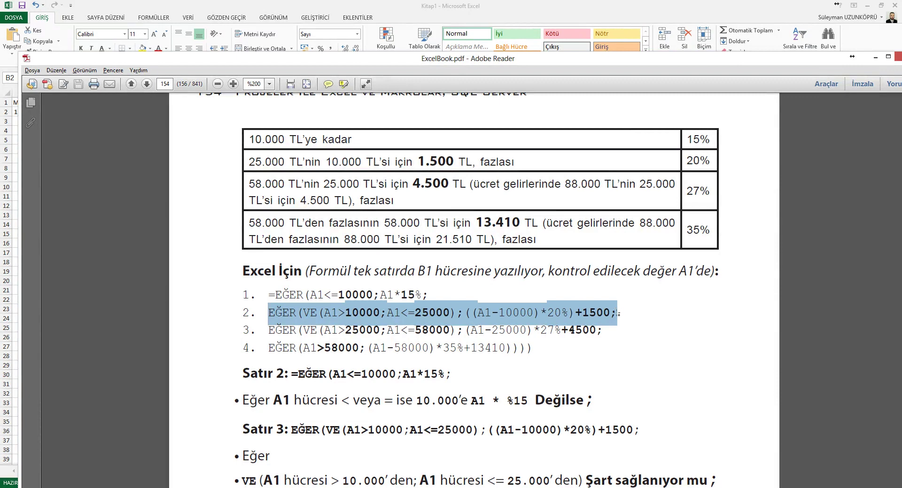
{"action": "key", "text": "alt+Tab"}
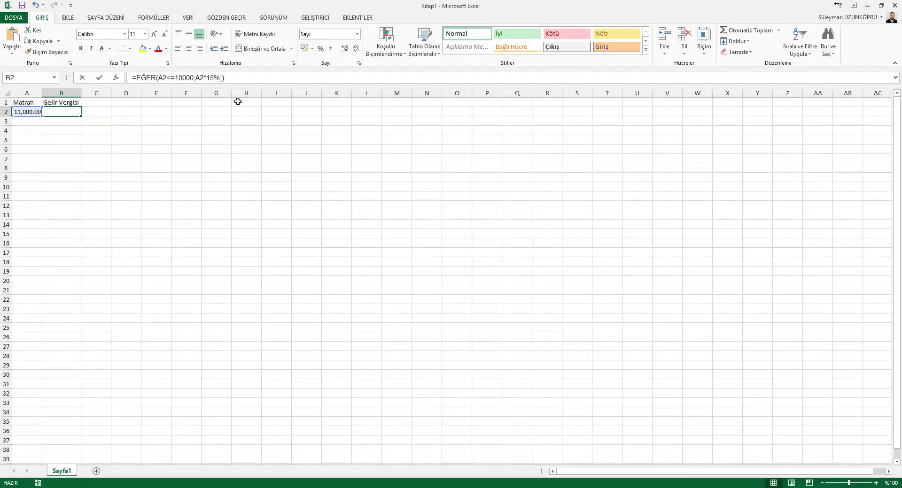
- Nest the copied EĞER(VE(...)) line on a second line of B2's formula as its value-if-false argument and commit it
{"action": "left_click", "coordinate": [226, 77]}
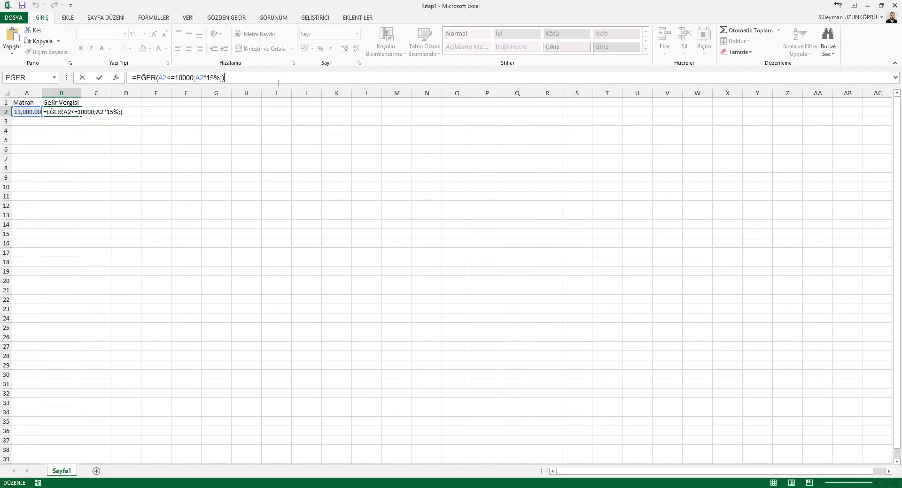
{"action": "key", "text": "Left"}
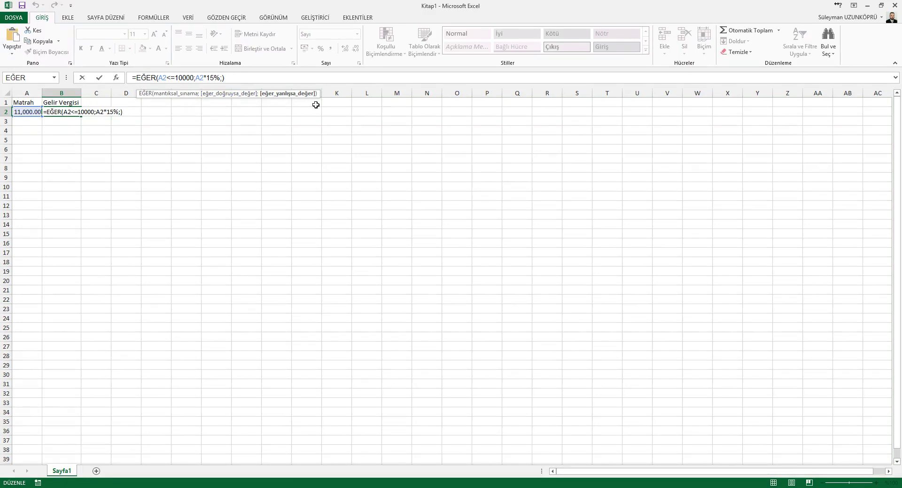
{"action": "key", "text": "Delete"}
{"action": "key", "text": "F2"}
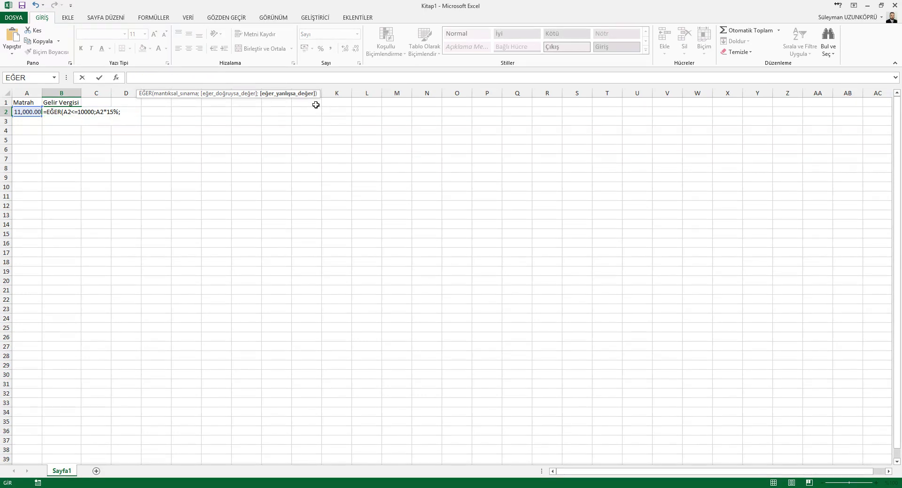
{"action": "key", "text": "ctrl+v"}
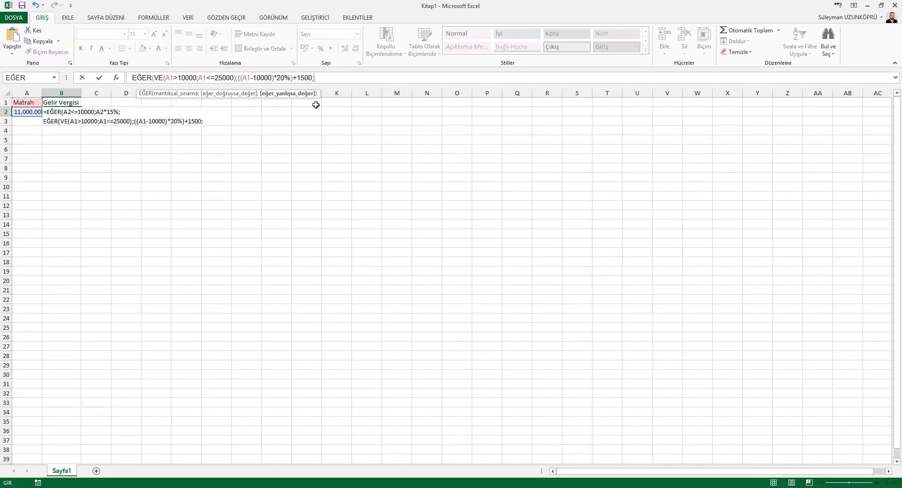
{"action": "key", "text": "Return"}
{"action": "key", "text": "Return"}
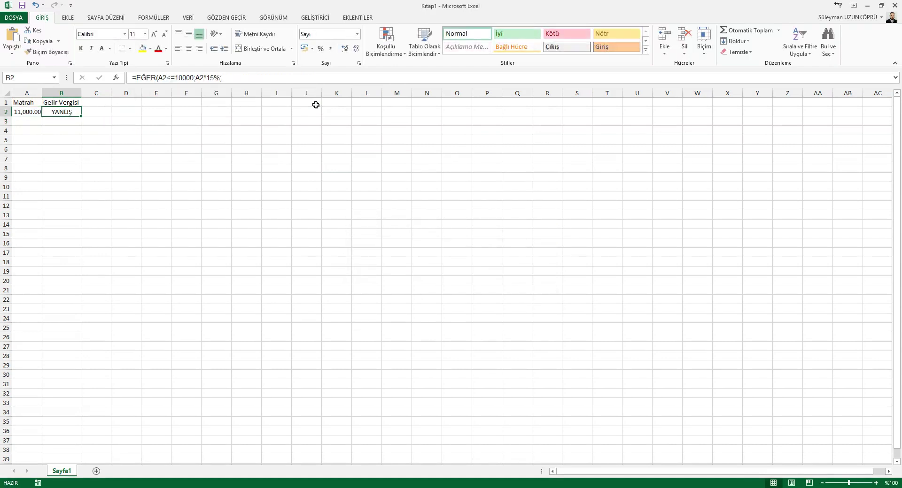
- Change both A1 references inside the VE condition on the second line of B2's formula to A2
{"action": "key", "text": "F2"}
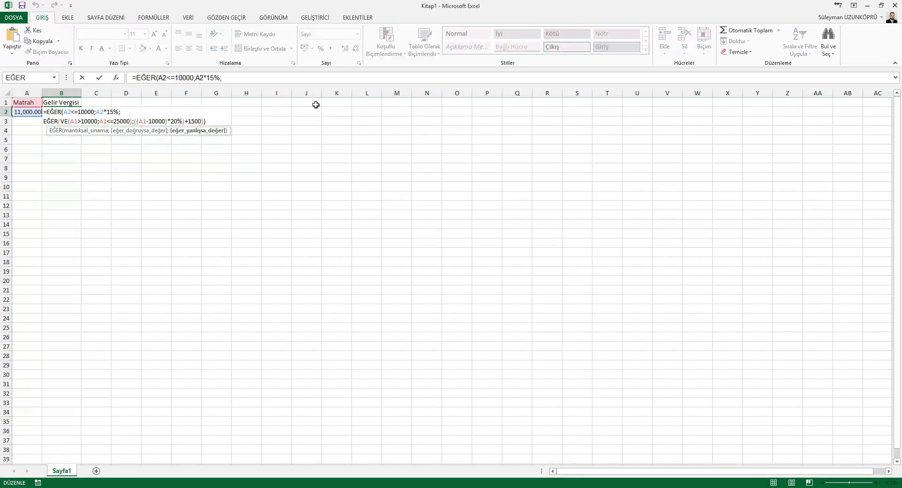
{"action": "key", "text": "Down"}
{"action": "key", "text": "Right"}
{"action": "key", "text": "Right"}
{"action": "key", "text": "Right"}
{"action": "key", "text": "Right"}
{"action": "key", "text": "Right"}
{"action": "key", "text": "Right"}
{"action": "key", "text": "Right"}
{"action": "key", "text": "Right"}
{"action": "key", "text": "Right"}
{"action": "key", "text": "Right"}
{"action": "key", "text": "Right"}
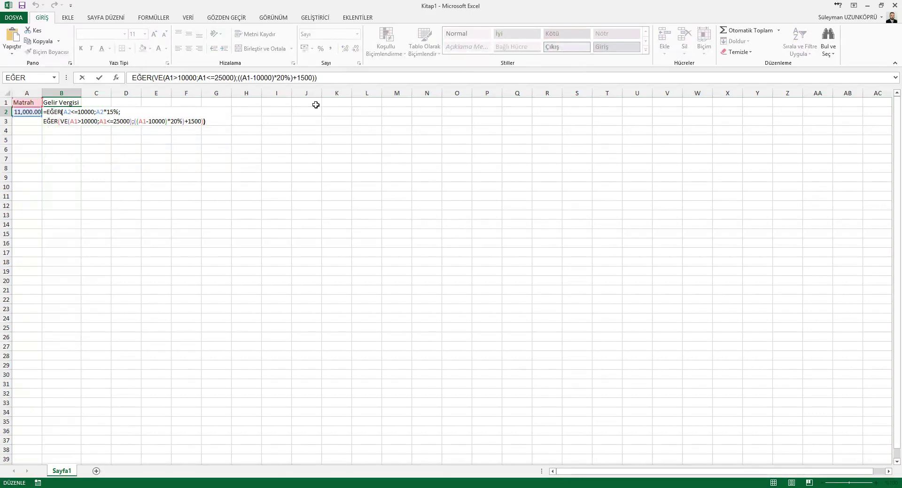
{"action": "key", "text": "Left"}
{"action": "key", "text": "Left"}
{"action": "key", "text": "Left"}
{"action": "key", "text": "Left"}
{"action": "key", "text": "Left"}
{"action": "key", "text": "Left"}
{"action": "key", "text": "Left"}
{"action": "key", "text": "Left"}
{"action": "key", "text": "Left"}
{"action": "key", "text": "Left"}
{"action": "key", "text": "Left"}
{"action": "key", "text": "Left"}
{"action": "key", "text": "Left"}
{"action": "key", "text": "Left"}
{"action": "key", "text": "Left"}
{"action": "key", "text": "Left"}
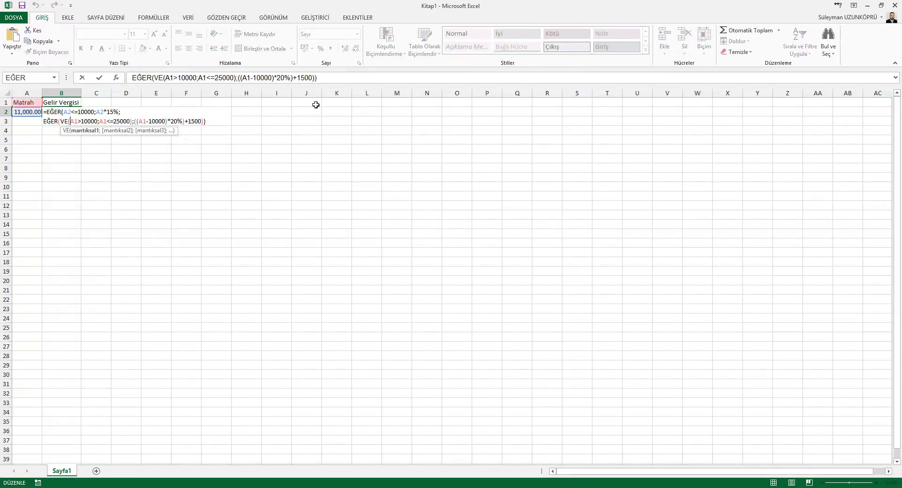
{"action": "key", "text": "shift+Right"}
{"action": "type", "text": "2"}
{"action": "key", "text": "Right"}
{"action": "key", "text": "Right"}
{"action": "key", "text": "Right"}
{"action": "key", "text": "shift+Left"}
{"action": "type", "text": "2"}
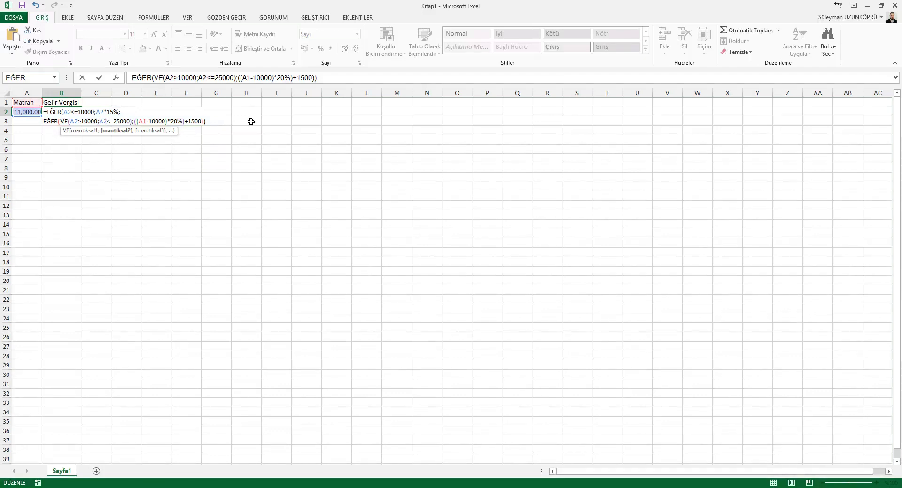
- Change A1 to A2 in the (A1-10000)*20% part of B2's formula, commit it and reselect B2
{"action": "key", "text": "Right"}
{"action": "key", "text": "Right"}
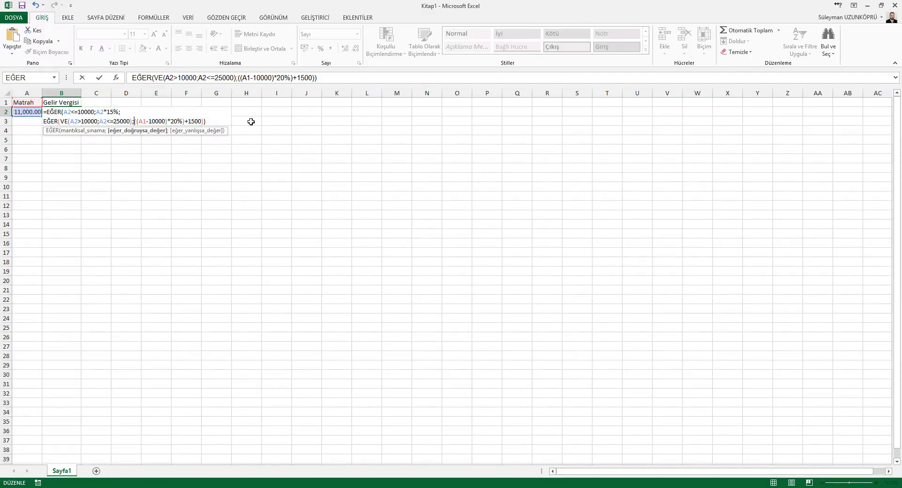
{"action": "key", "text": "Right"}
{"action": "key", "text": "Right"}
{"action": "key", "text": "Right"}
{"action": "key", "text": "shift+Right"}
{"action": "type", "text": "2"}
{"action": "key", "text": "ctrl+Return"}
{"action": "key", "text": "Left"}
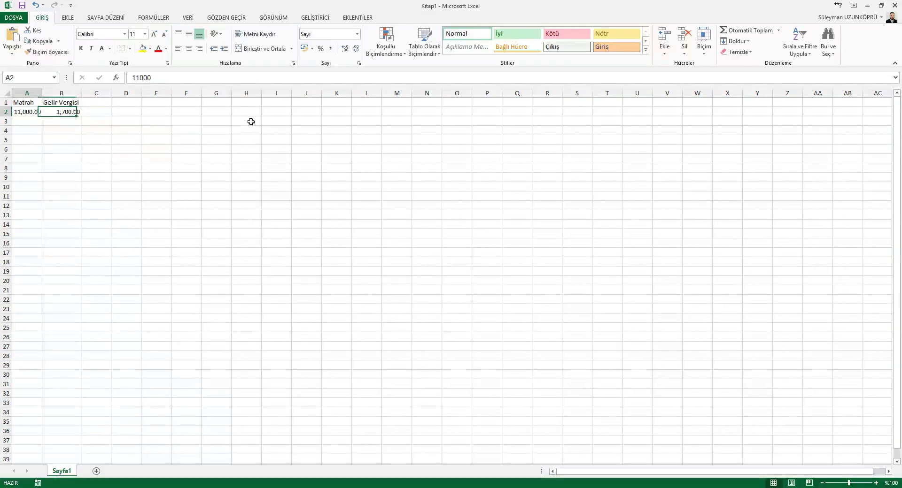
{"action": "key", "text": "Right"}
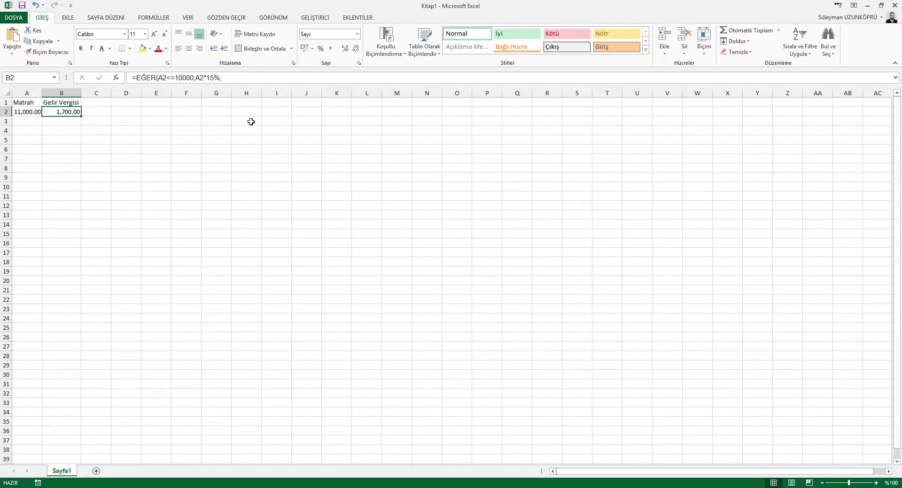
- Expand the formula bar to show all formula lines, and test the formula with a tax base of 26000 in A2
{"action": "left_click", "coordinate": [896, 79]}
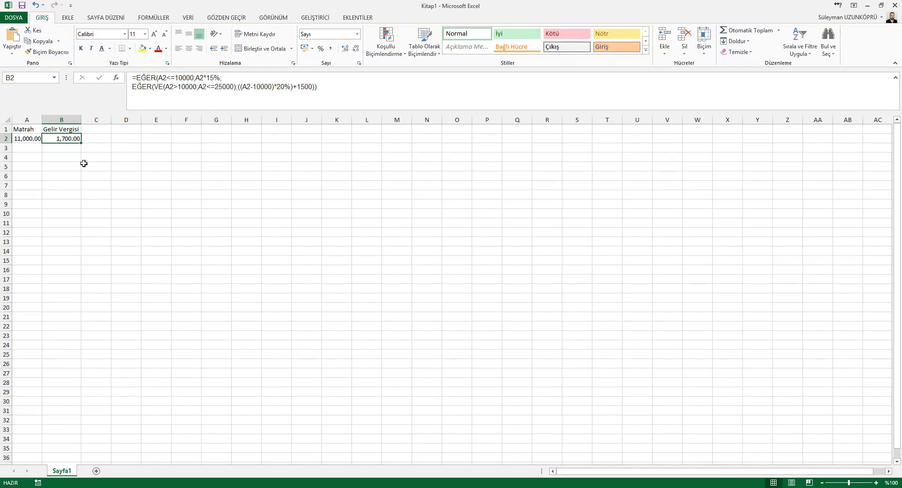
{"action": "key", "text": "Return"}
{"action": "key", "text": "Up"}
{"action": "key", "text": "Left"}
{"action": "type", "text": "26000"}
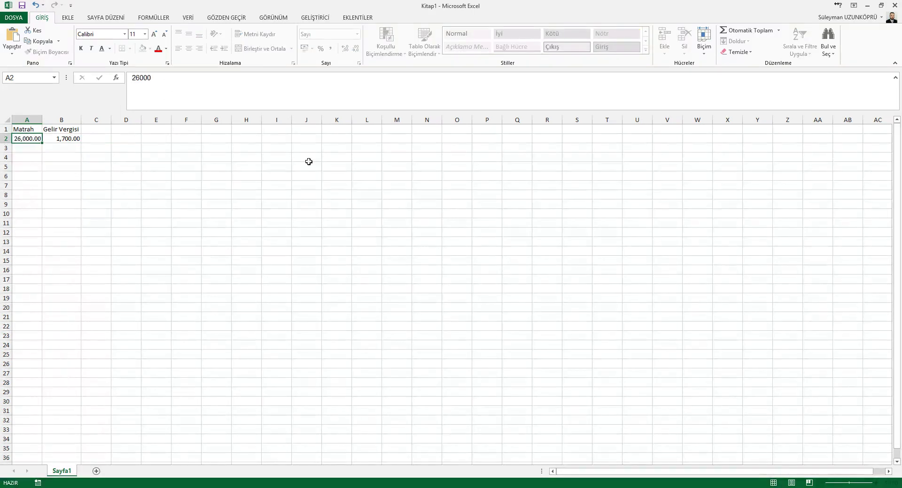
{"action": "key", "text": "Return"}
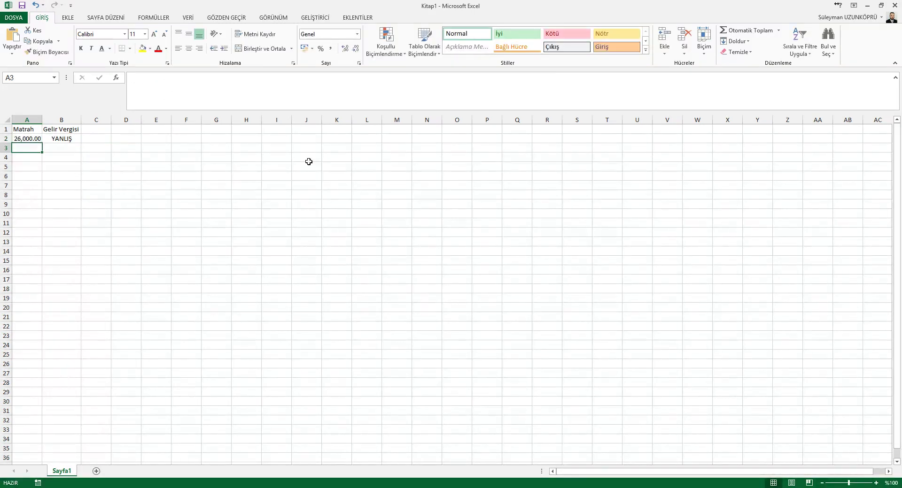
{"action": "key", "text": "Up"}
{"action": "key", "text": "Right"}
{"action": "key", "text": "Left"}
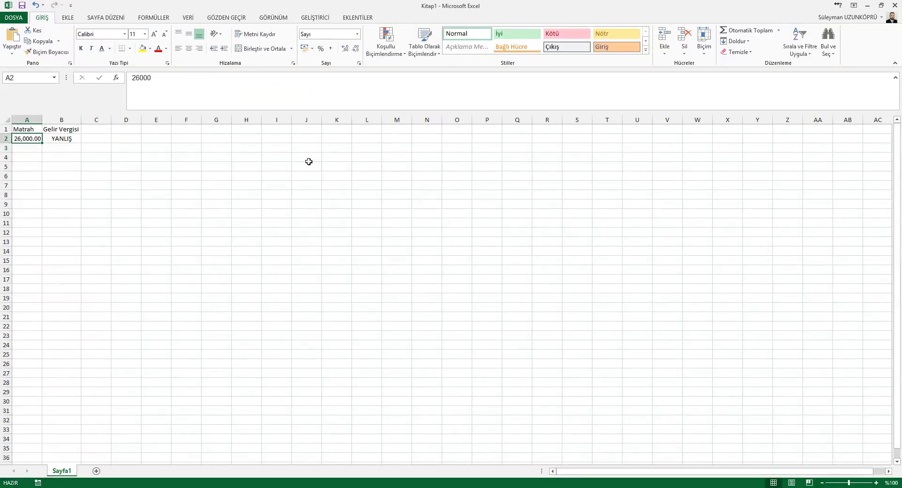
- Switch to the ExcelBook PDF and highlight the 4.500 fixed amount in the third tax bracket row
{"action": "key", "text": "Right"}
{"action": "key", "text": "alt+Tab"}
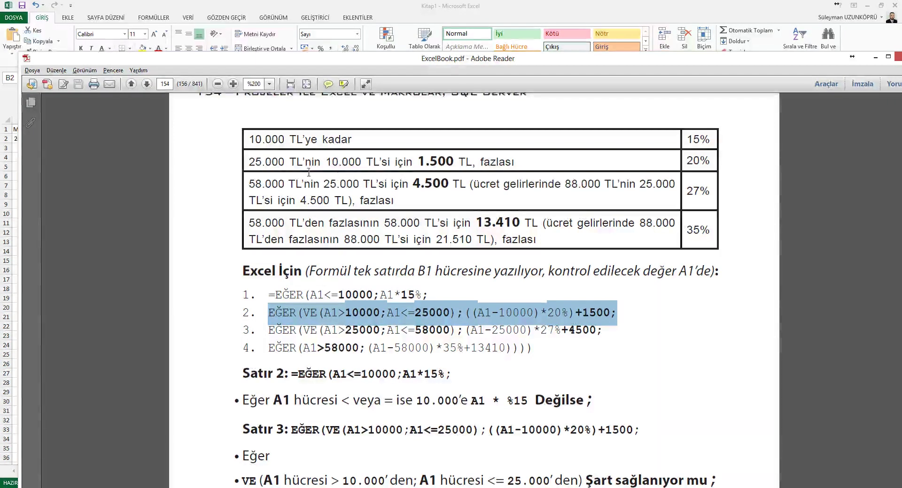
{"action": "double_click", "coordinate": [412, 184]}
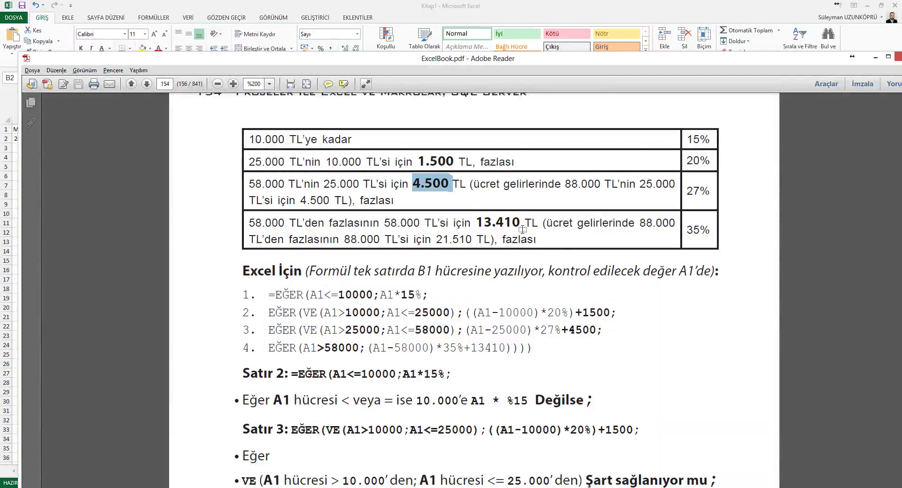
- Return to Excel, test the formula with a tax base of 25000 in A2, and select B2 to check the result
{"action": "key", "text": "alt+Tab"}
{"action": "key", "text": "Left"}
{"action": "type", "text": "25000"}
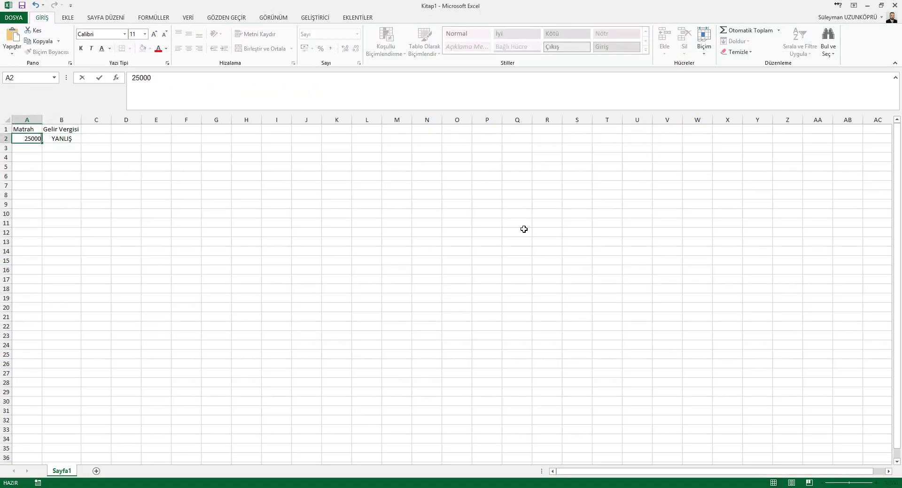
{"action": "key", "text": "Return"}
{"action": "key", "text": "Up"}
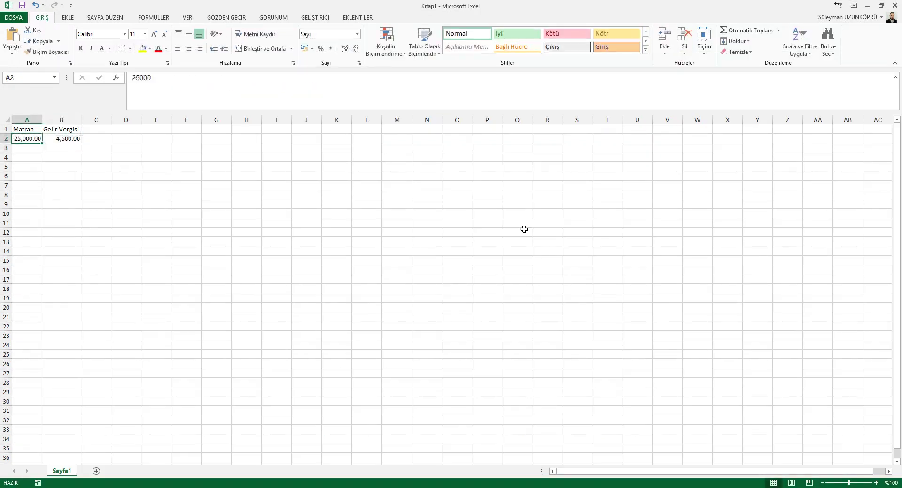
{"action": "key", "text": "Right"}
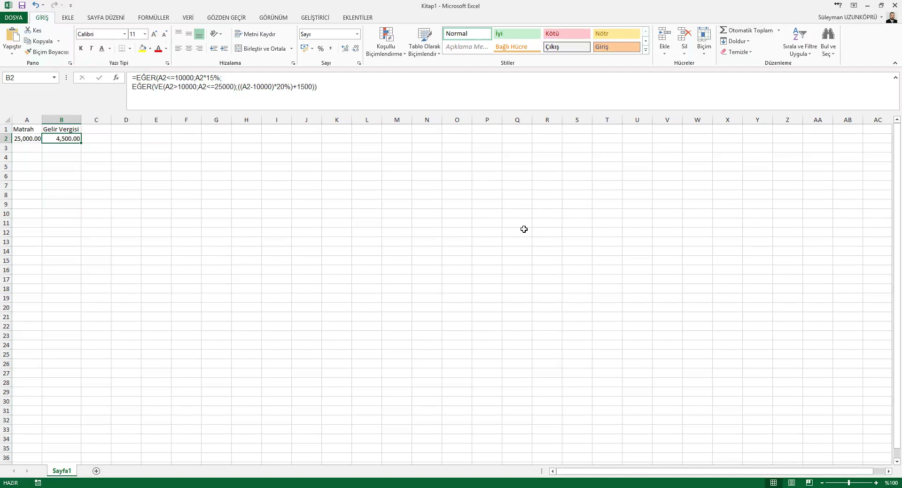
- Set the tax base in A2 to 26000 to check how the formula handles the third bracket
{"action": "key", "text": "Left"}
{"action": "type", "text": "26,00"}
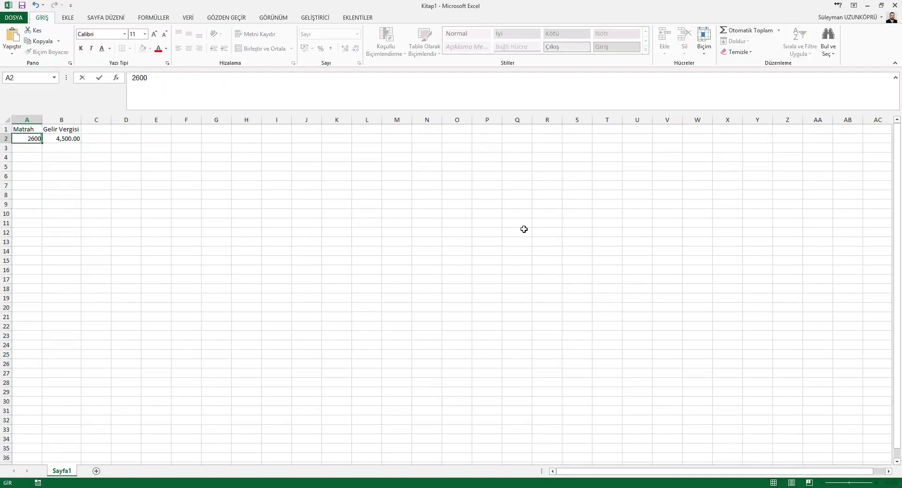
{"action": "type", "text": "0"}
{"action": "key", "text": "Return"}
{"action": "key", "text": "Up"}
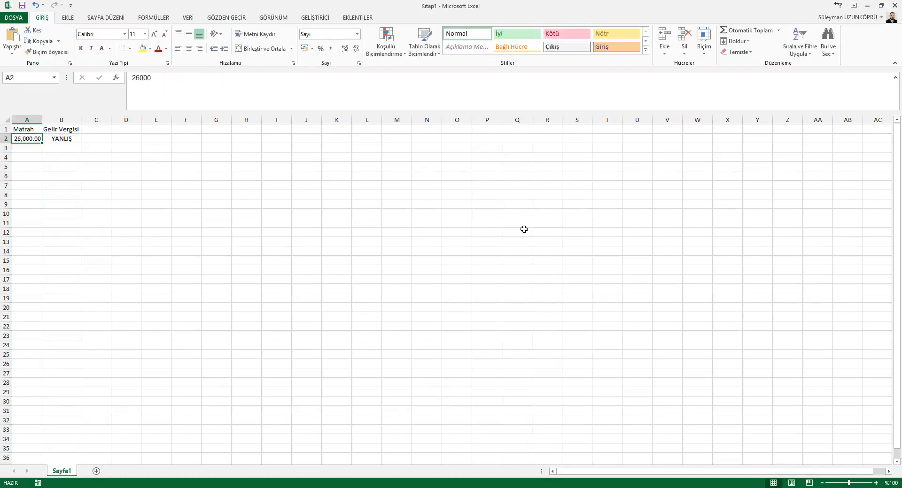
{"action": "key", "text": "Right"}
{"action": "key", "text": "Down"}
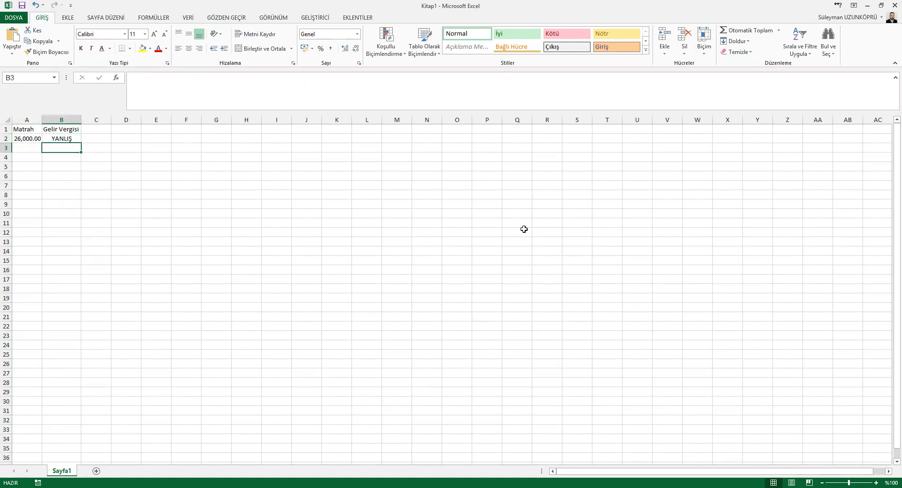
- Compare the third bracket's limits and rate in the ExcelBook PDF with the tax base in the Excel sheet
{"action": "key", "text": "alt+Tab"}
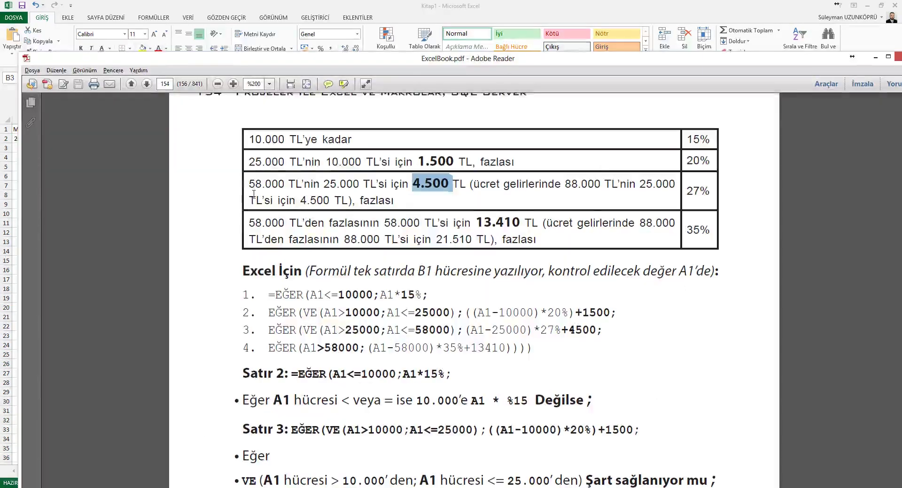
{"action": "key", "text": "alt+Tab"}
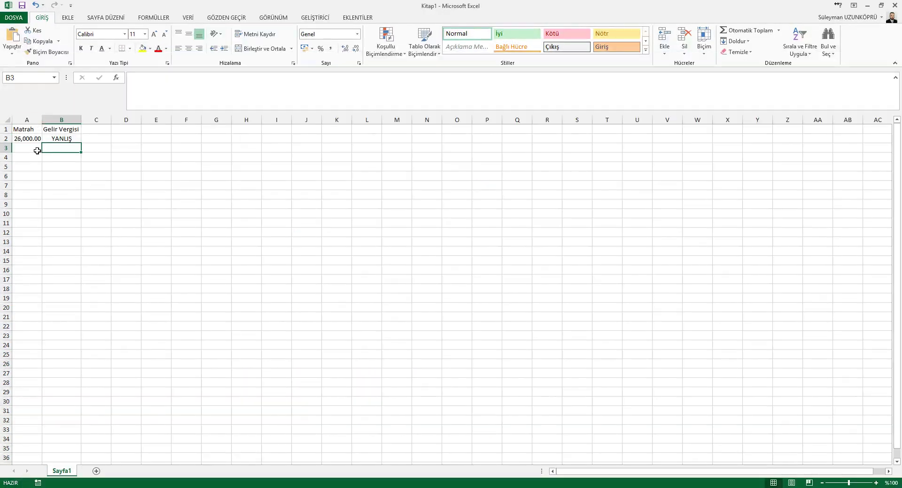
{"action": "key", "text": "alt+Tab"}
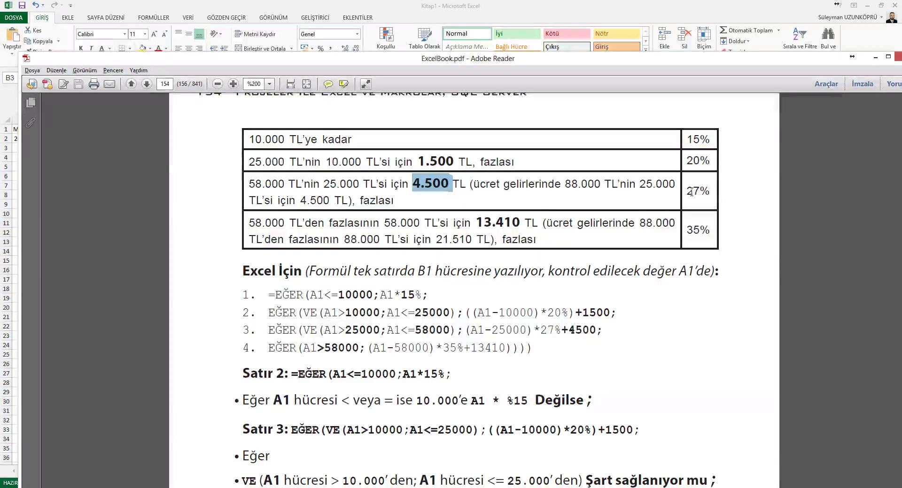
{"action": "key", "text": "alt+Tab"}
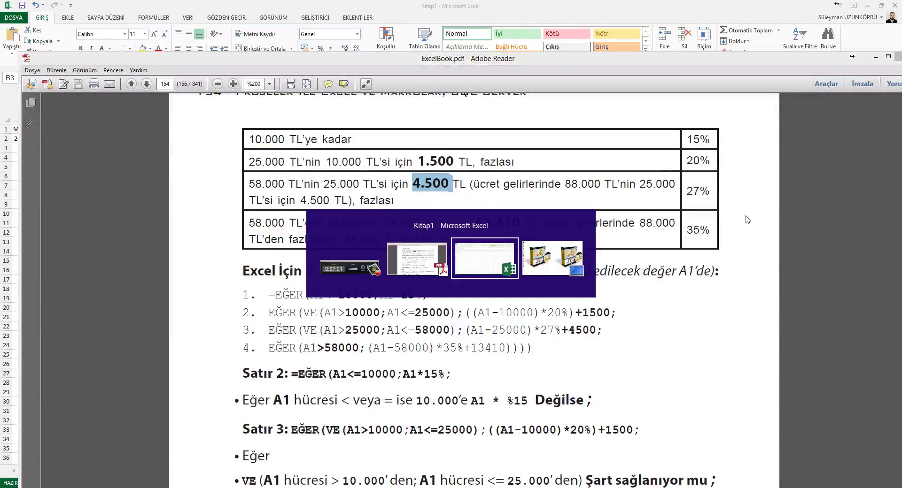
- With B2 selected, copy the third formula line EĞER(VE(A1>25000;A1<=58000);(A1-25000)*27%+4500; from the ExcelBook PDF and return to Excel
{"action": "key", "text": "Up"}
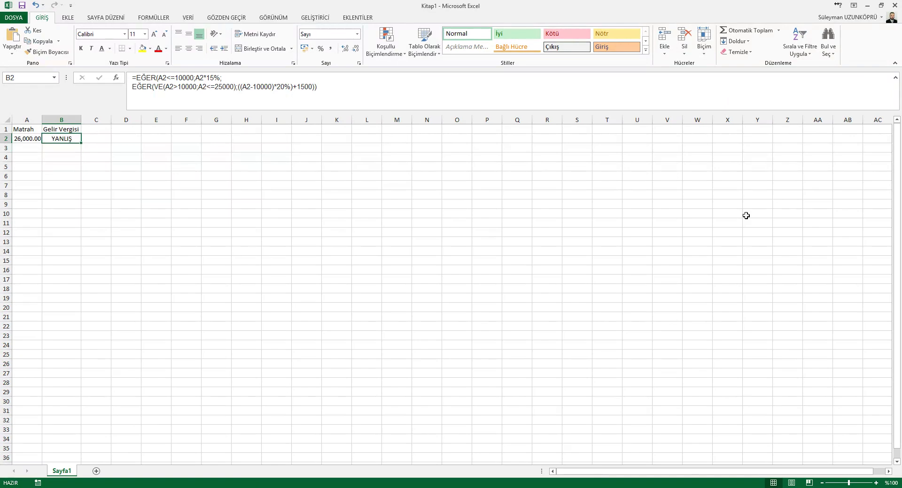
{"action": "key", "text": "alt+Tab"}
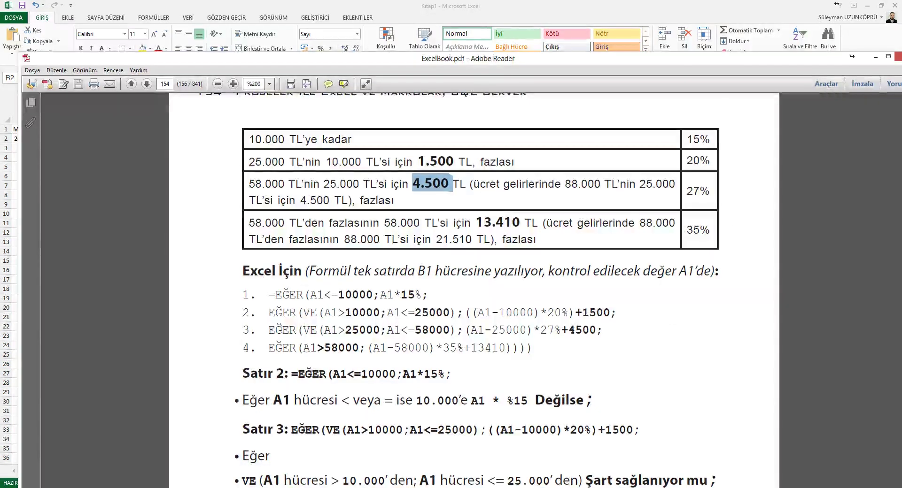
{"action": "left_click_drag", "start_coordinate": [267, 330], "coordinate": [600, 337]}
{"action": "key", "text": "ctrl+c"}
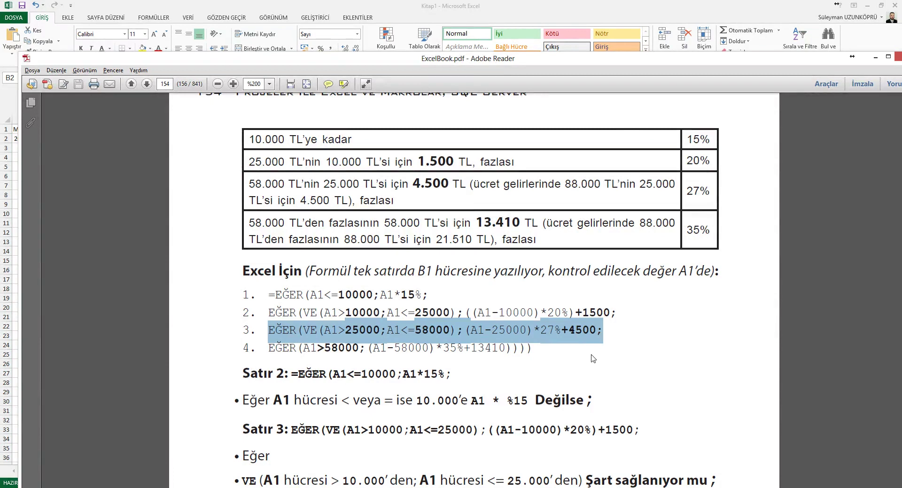
{"action": "key", "text": "alt+Tab"}
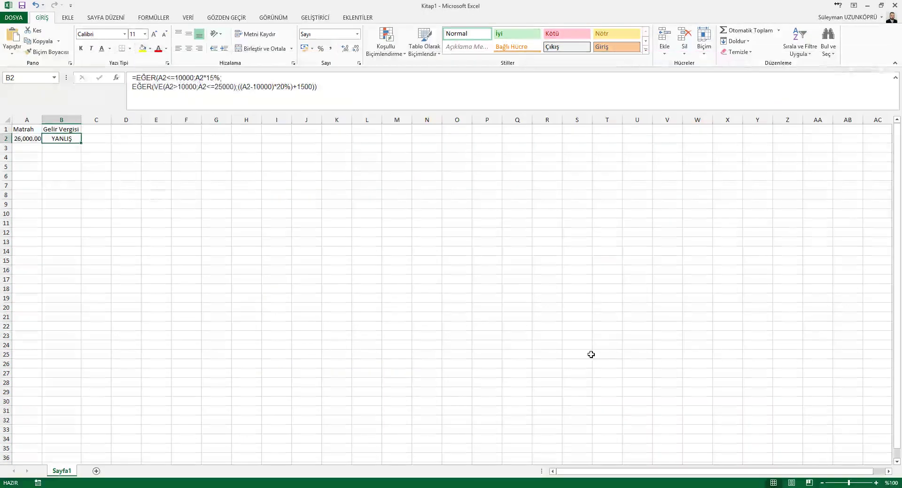
- Replace the closing parentheses of B2's formula with a semicolon and paste the copied EĞER(VE(...)) line on a new third line
{"action": "key", "text": "F2"}
{"action": "key", "text": "BackSpace"}
{"action": "key", "text": "BackSpace"}
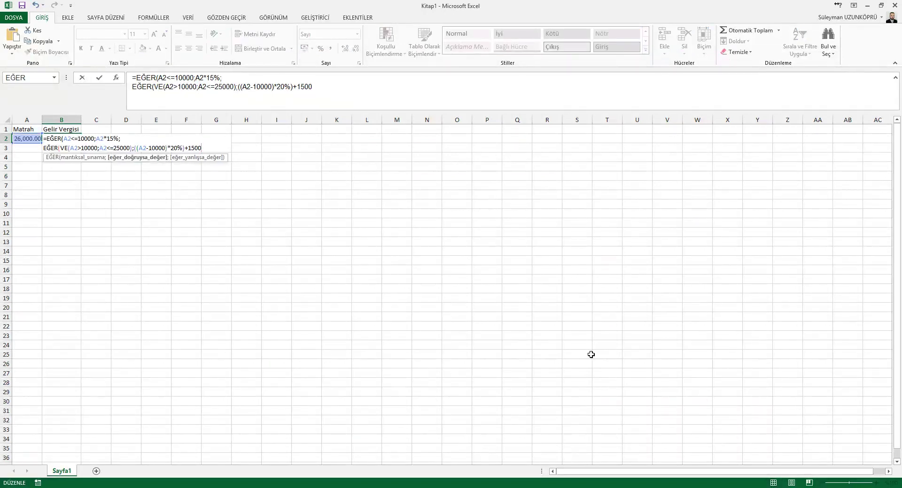
{"action": "type", "text": ";"}
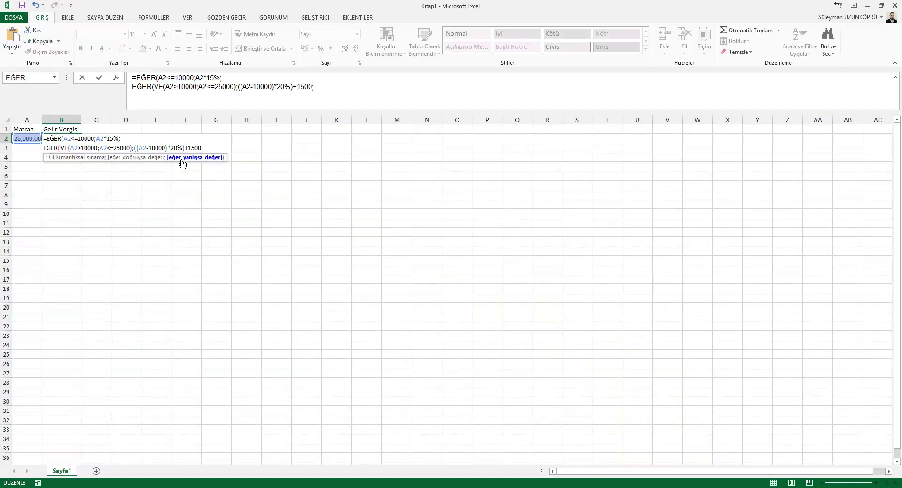
{"action": "key", "text": "alt+Return"}
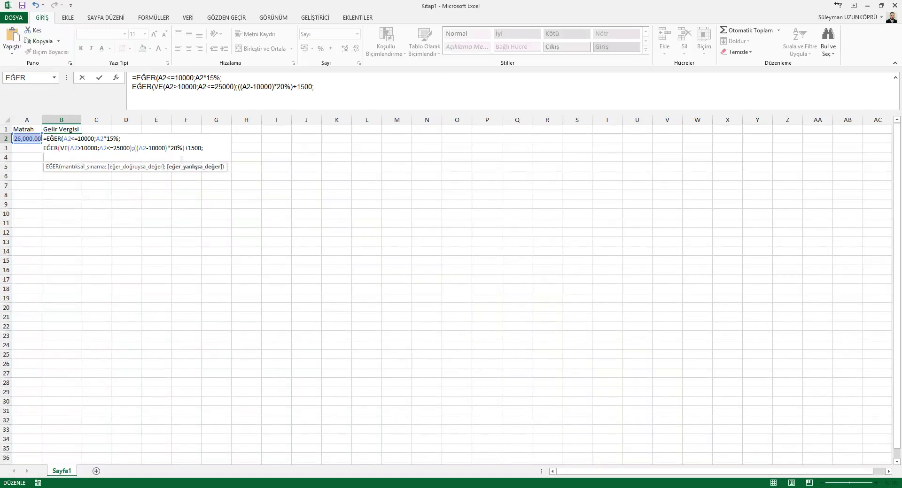
{"action": "key", "text": "ctrl+v"}
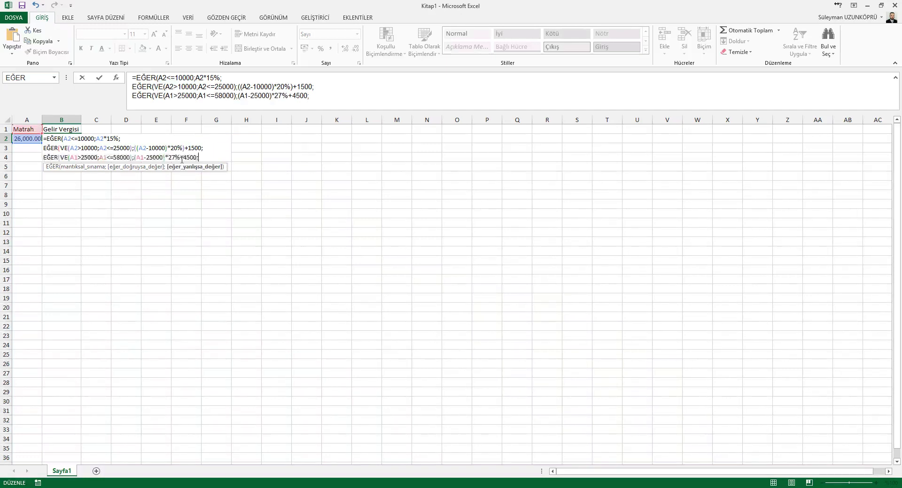
- Change the three A1 references in the third line of B2's formula to A2
{"action": "left_click", "coordinate": [75, 157]}
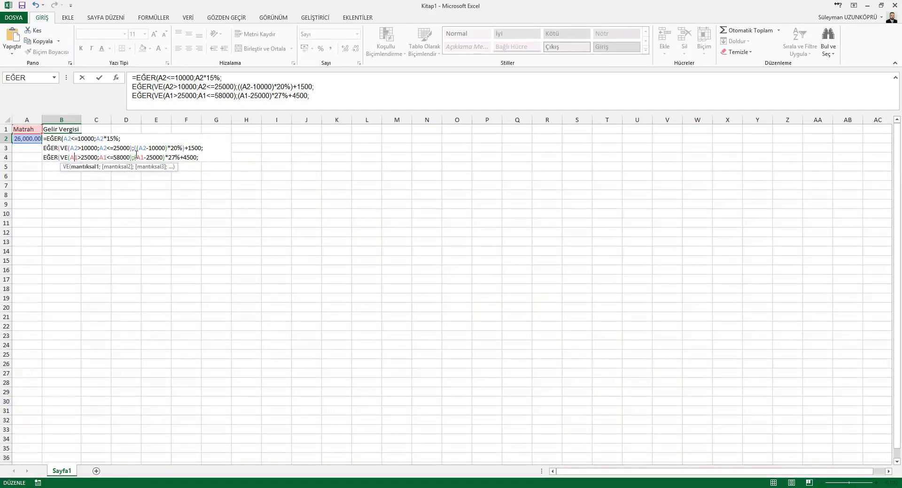
{"action": "key", "text": "BackSpace"}
{"action": "type", "text": "2"}
{"action": "left_click", "coordinate": [106, 158]}
{"action": "key", "text": "BackSpace"}
{"action": "type", "text": "2"}
{"action": "left_click", "coordinate": [141, 157]}
{"action": "key", "text": "BackSpace"}
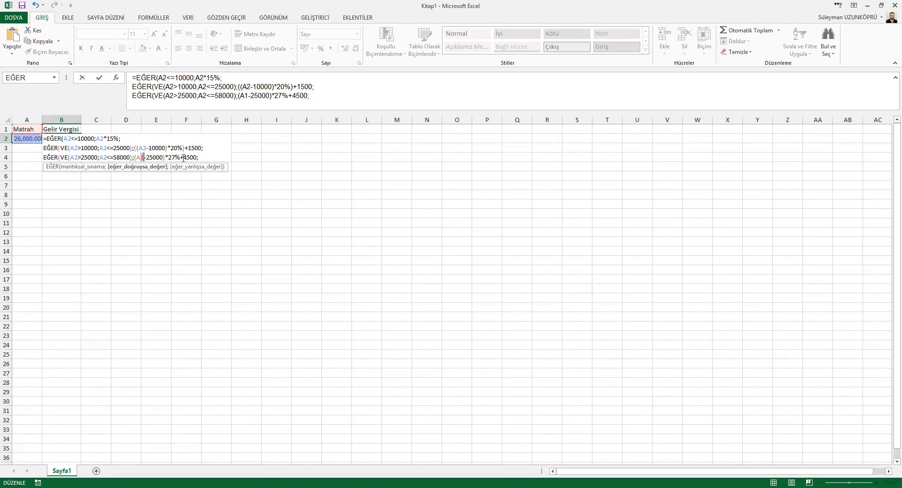
{"action": "type", "text": "2"}
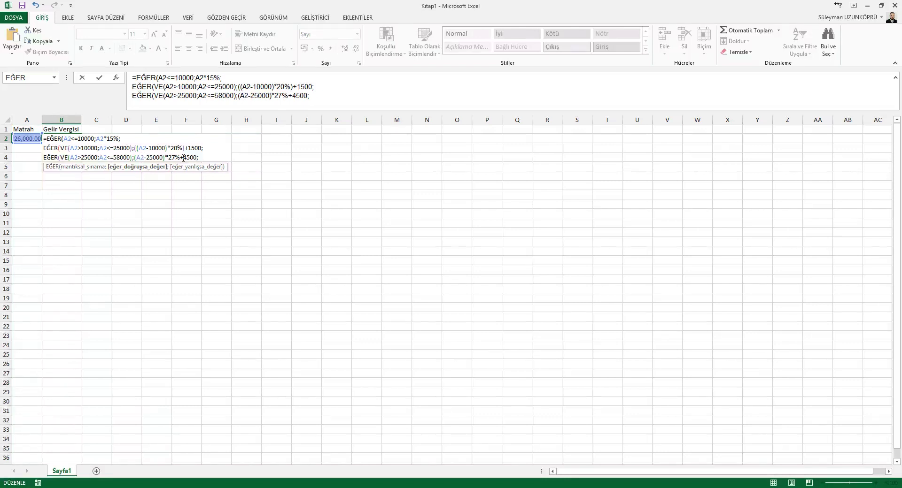
- Confirm B2's three-line formula, accept the proposed closing-parenthesis correction, and review the corrected formula in the cell
{"action": "key", "text": "Return"}
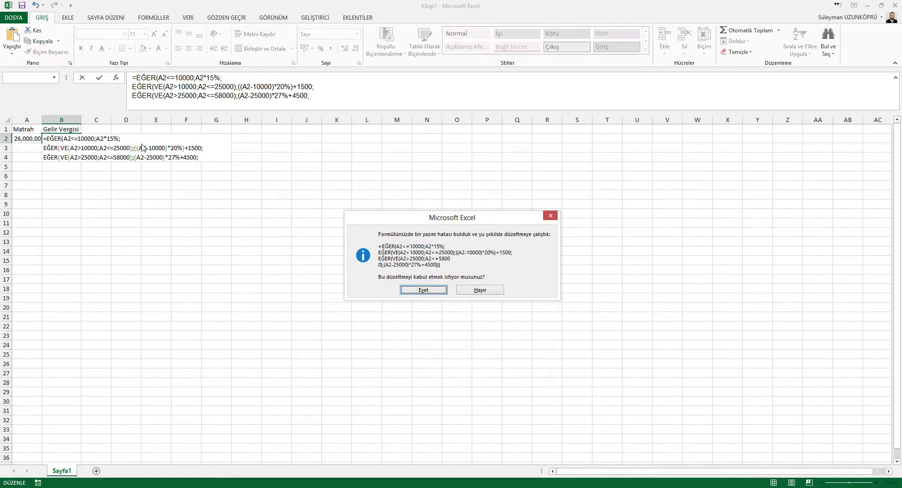
{"action": "left_click", "coordinate": [429, 290]}
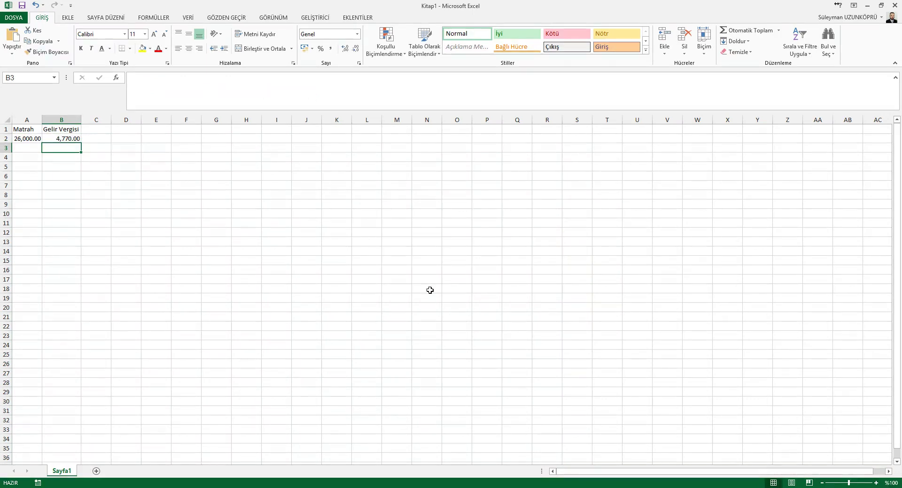
{"action": "left_click", "coordinate": [60, 138]}
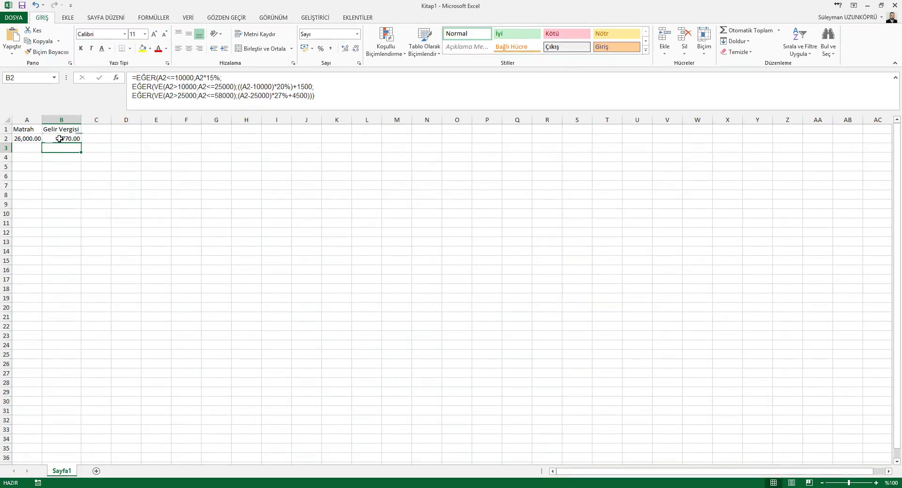
{"action": "double_click", "coordinate": [60, 138]}
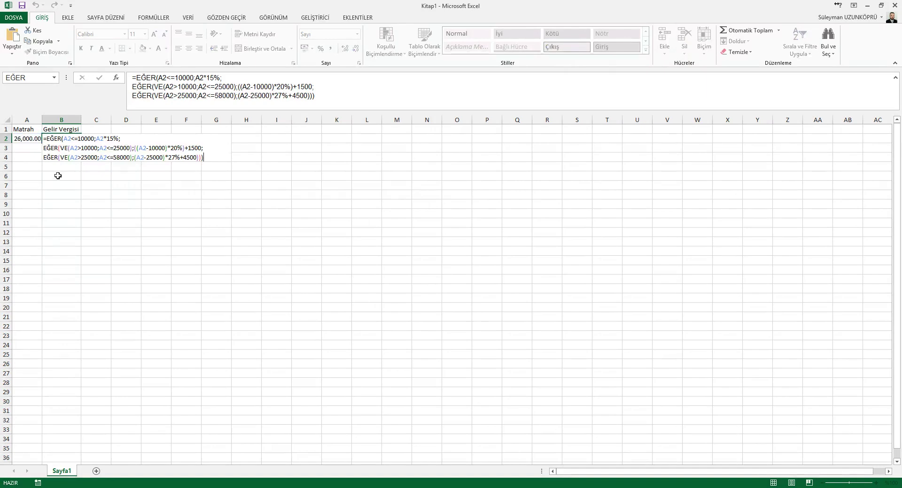
{"action": "key", "text": "Return"}
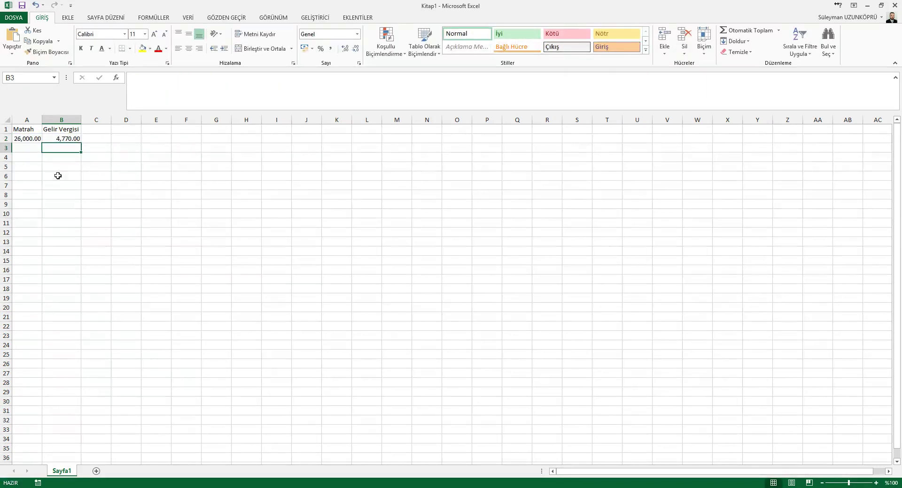
- Enter 1000 in A3 as the amount above 25,000, with the number format filled down from A2
{"action": "key", "text": "Left"}
{"action": "type", "text": "1000"}
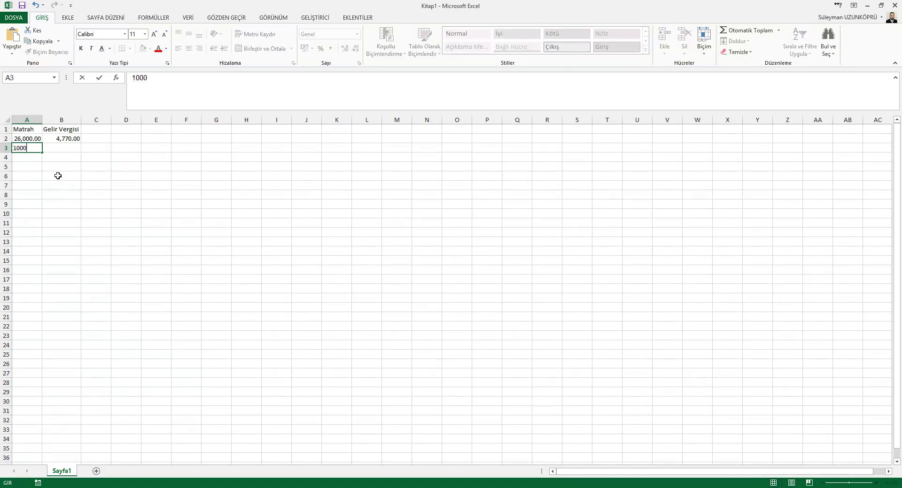
{"action": "key", "text": "Tab"}
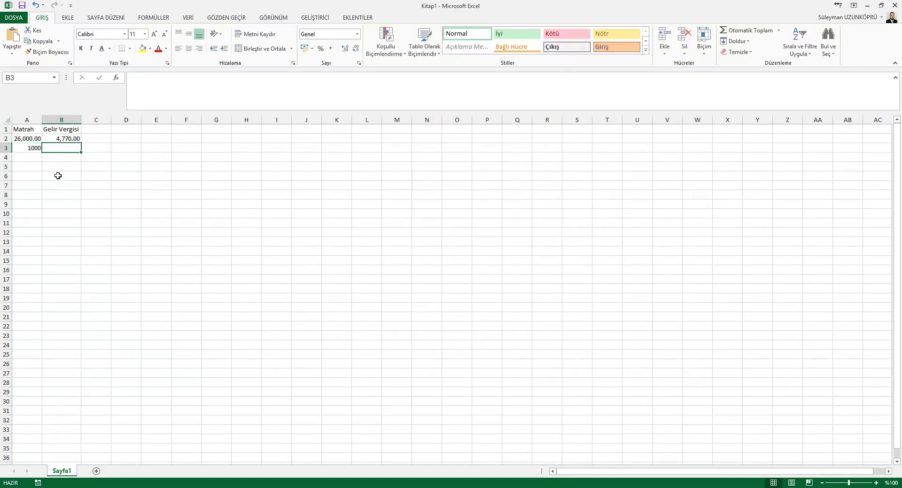
{"action": "key", "text": "Left"}
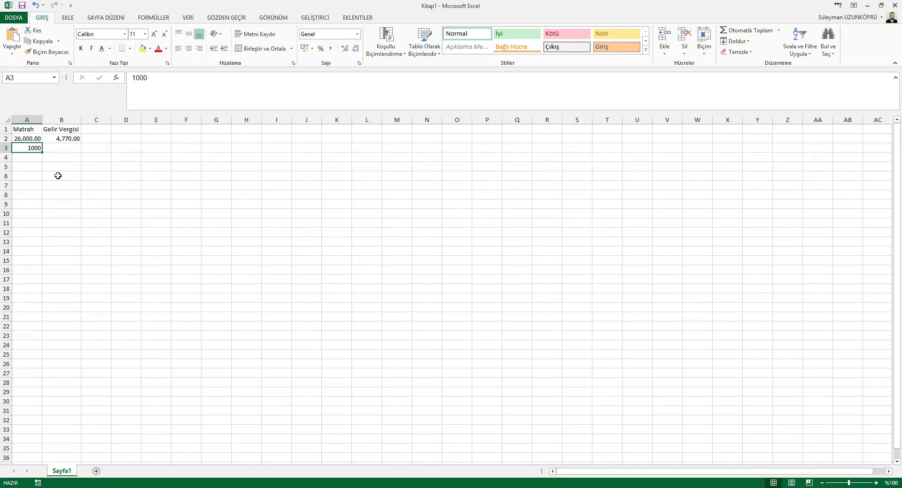
{"action": "key", "text": "ctrl+d"}
{"action": "type", "text": "100"}
{"action": "key", "text": "Return"}
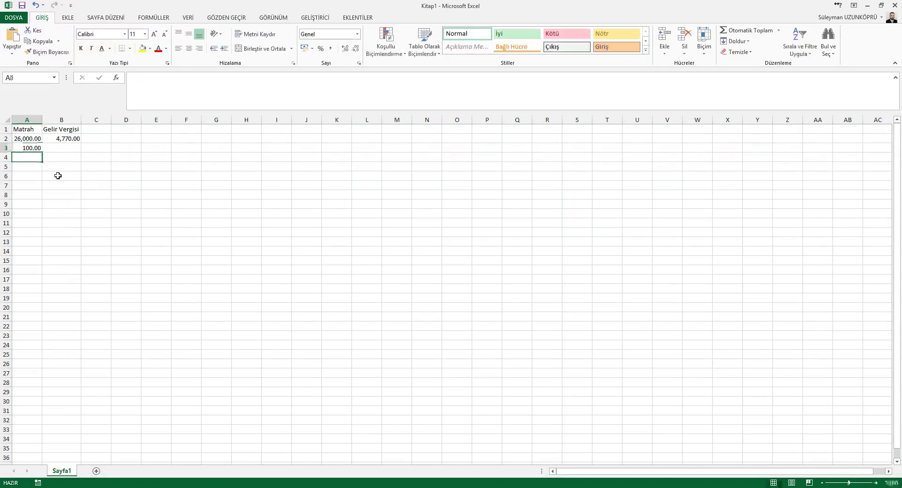
{"action": "key", "text": "Up"}
{"action": "key", "text": "F2"}
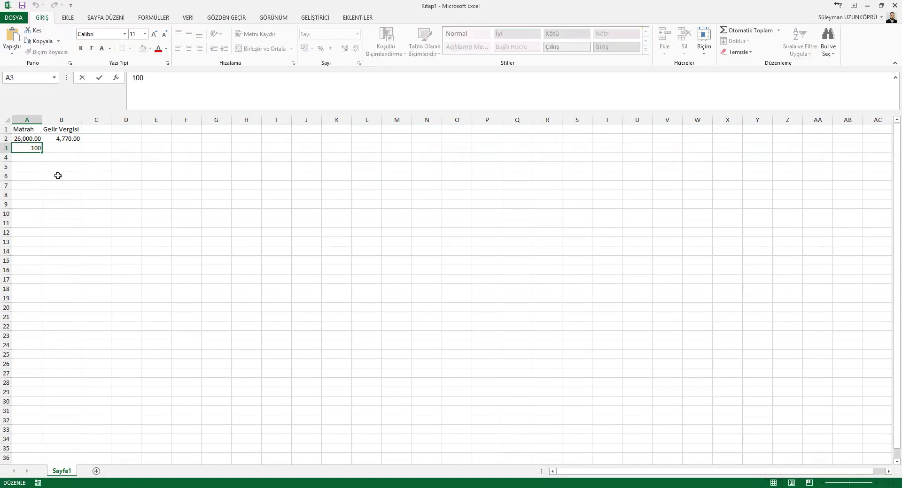
{"action": "type", "text": "0"}
{"action": "key", "text": "Return"}
{"action": "key", "text": "Up"}
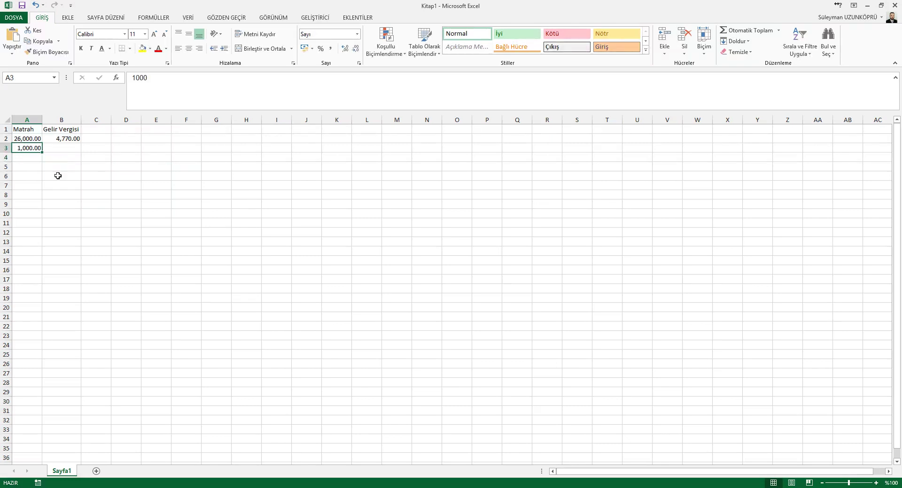
- Calculate the 27% tax on A3's amount in B3 with the formula =A3*.27
{"action": "key", "text": "Right"}
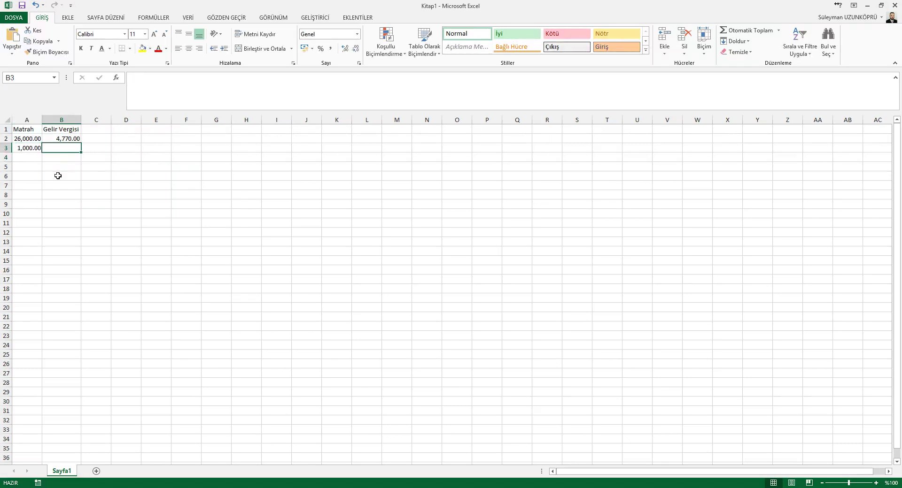
{"action": "type", "text": "="}
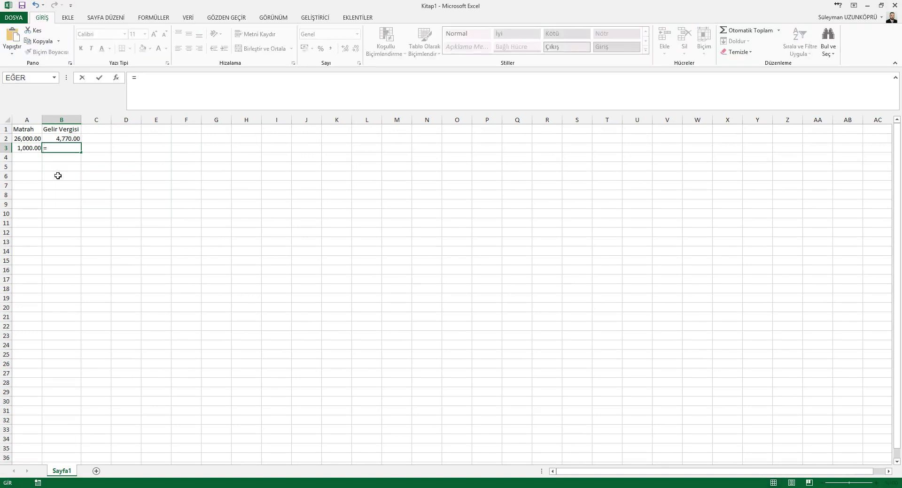
{"action": "key", "text": "Left"}
{"action": "type", "text": "*.24"}
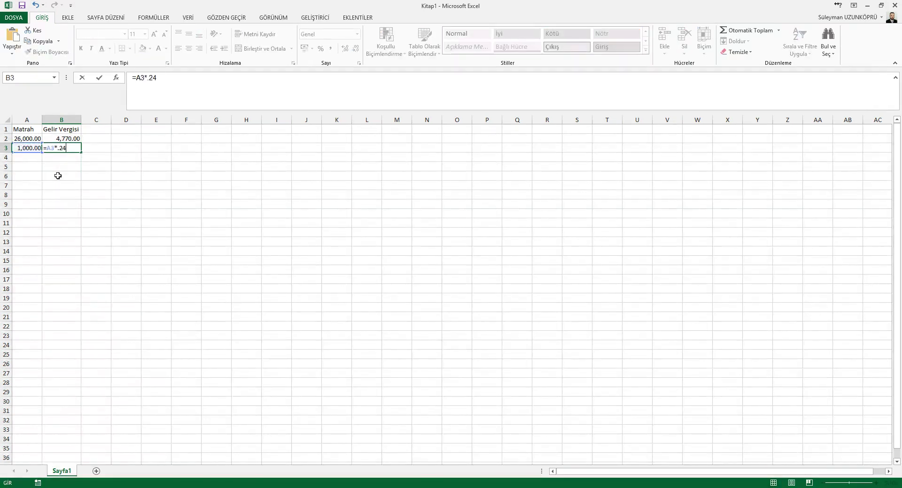
{"action": "key", "text": "BackSpace"}
{"action": "type", "text": "7"}
{"action": "key", "text": "Return"}
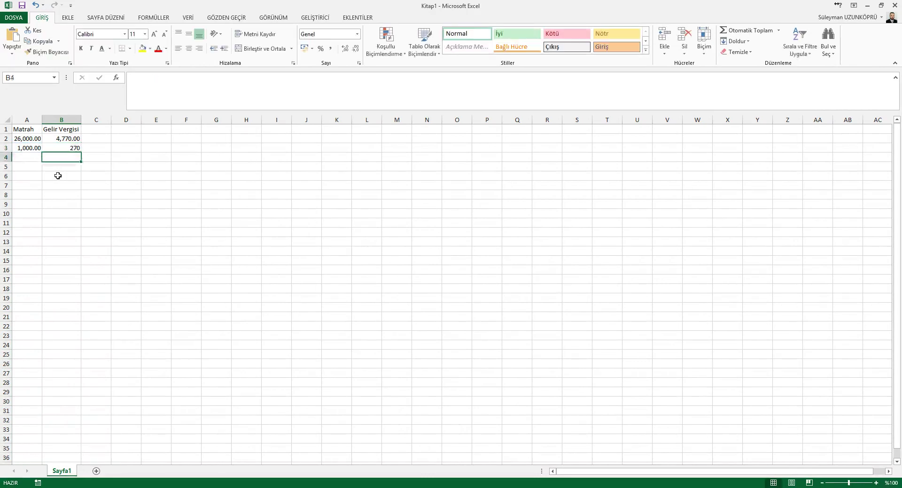
- Enter the fixed tax amount 4500 in C2, using the number format filled across from B2
{"action": "key", "text": "Up"}
{"action": "key", "text": "Up"}
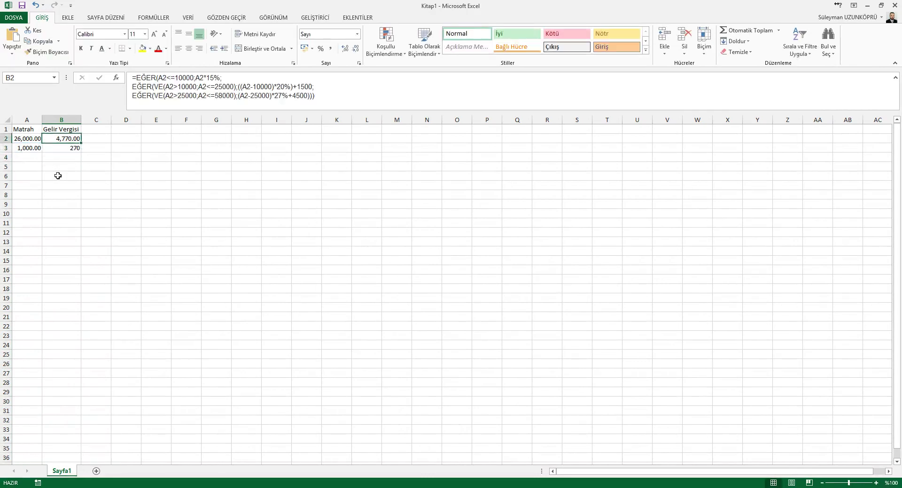
{"action": "key", "text": "Right"}
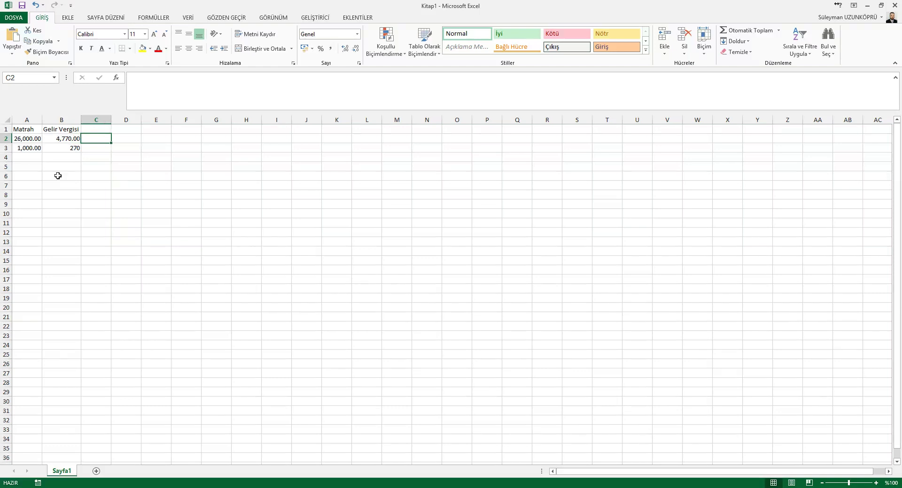
{"action": "type", "text": "4500"}
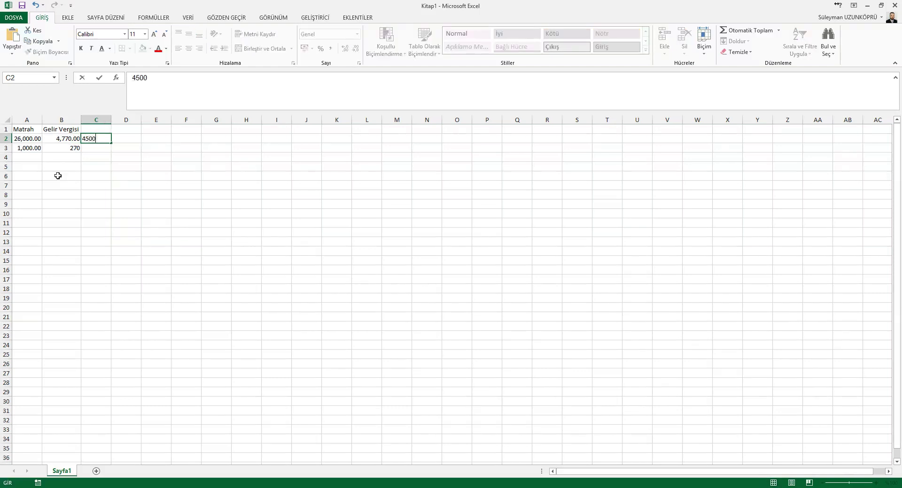
{"action": "key", "text": "Return"}
{"action": "key", "text": "Up"}
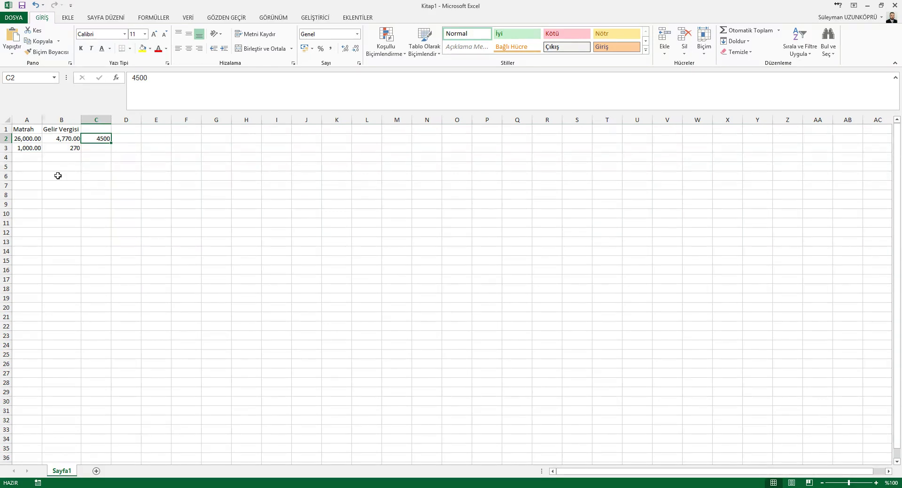
{"action": "key", "text": "Left"}
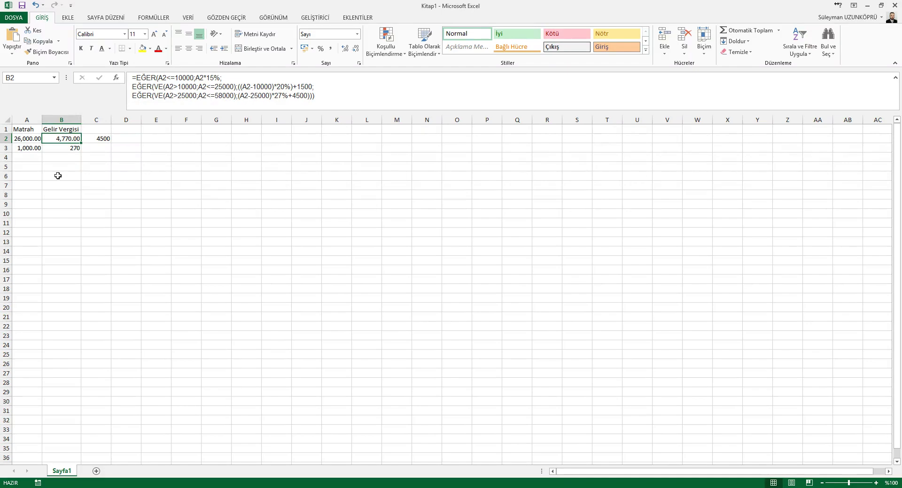
{"action": "key", "text": "Right"}
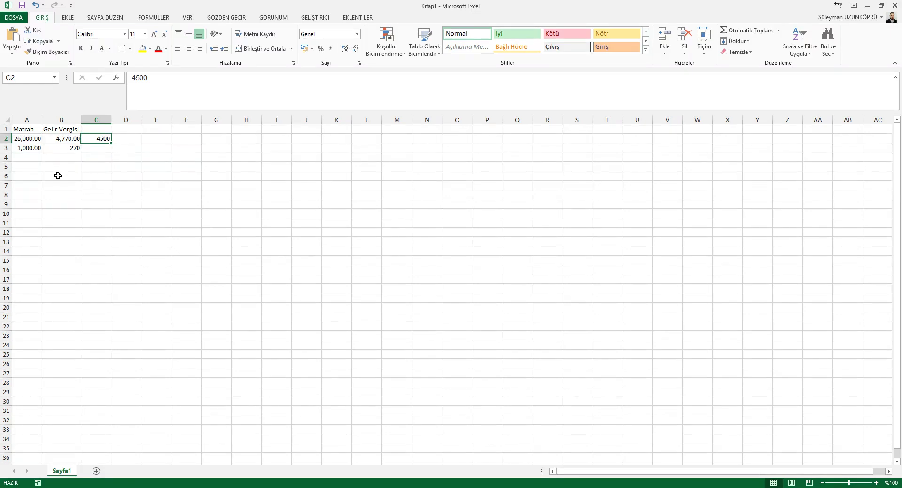
{"action": "type", "text": "=EĞER(B2<=10000;B2*15%; EĞER(VE(B2>10000;B2<=25000);((B2-10000)*20%)+1500; EĞER(VE(B2>25000;B2<=58000);(B2-25000)*27%+4500)))"}
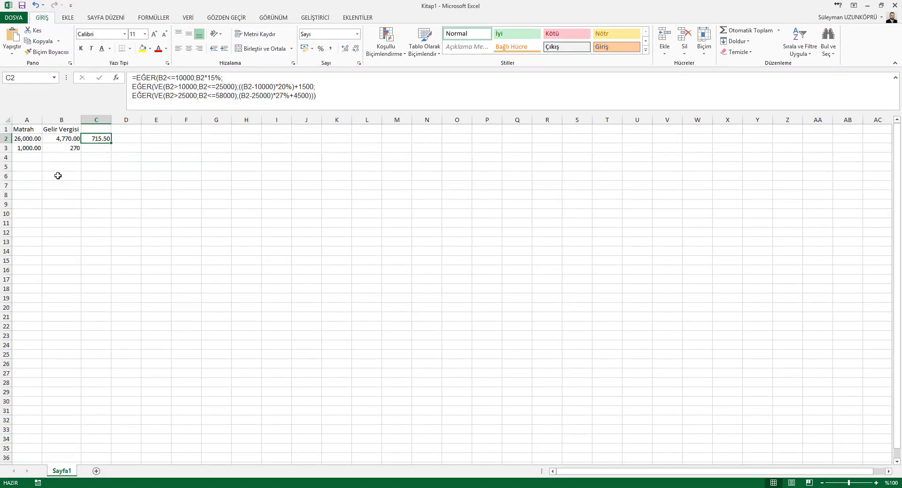
{"action": "type", "text": "4500"}
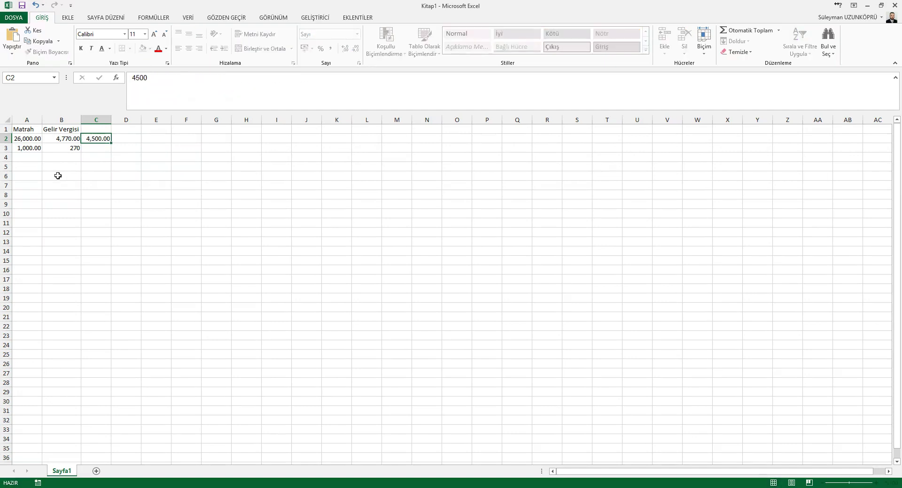
{"action": "key", "text": "Return"}
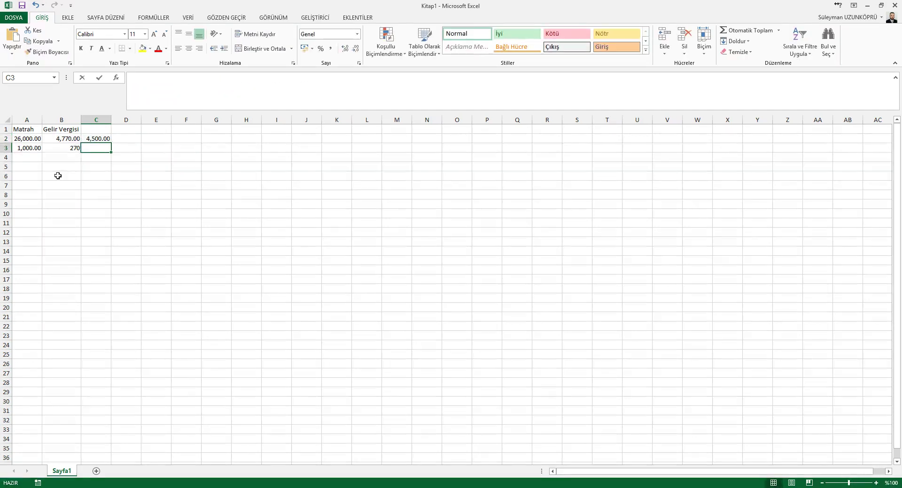
- Add the fixed amount and the 27% portion in C3 with the formula =C2+B3
{"action": "type", "text": "="}
{"action": "key", "text": "Up"}
{"action": "type", "text": "+"}
{"action": "key", "text": "Left"}
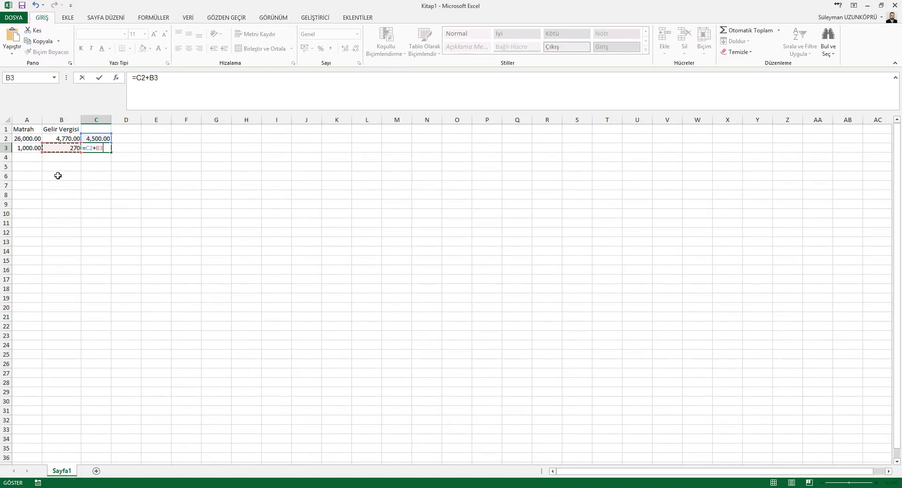
{"action": "key", "text": "Return"}
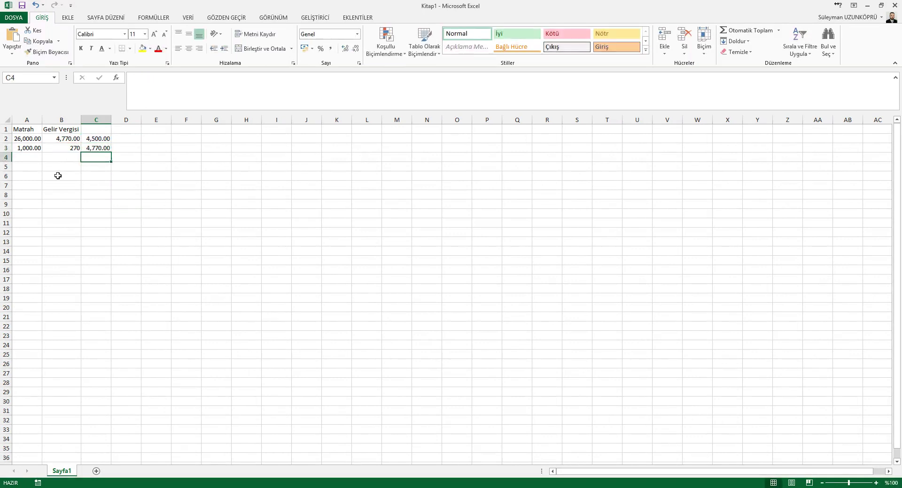
- Clear the check calculation from A3:C3 and C2, and return to B2
{"action": "key", "text": "Up"}
{"action": "key", "text": "shift+Left"}
{"action": "key", "text": "shift+Left"}
{"action": "key", "text": "Delete"}
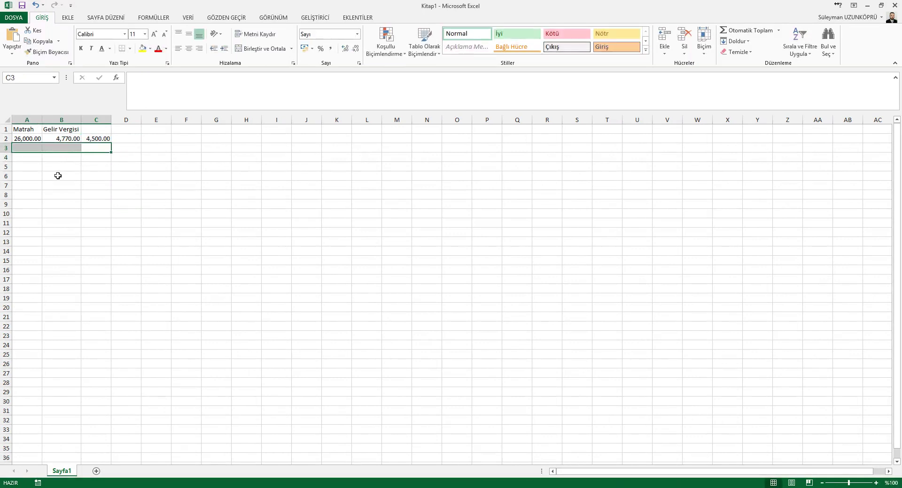
{"action": "key", "text": "Right"}
{"action": "key", "text": "Left"}
{"action": "key", "text": "Up"}
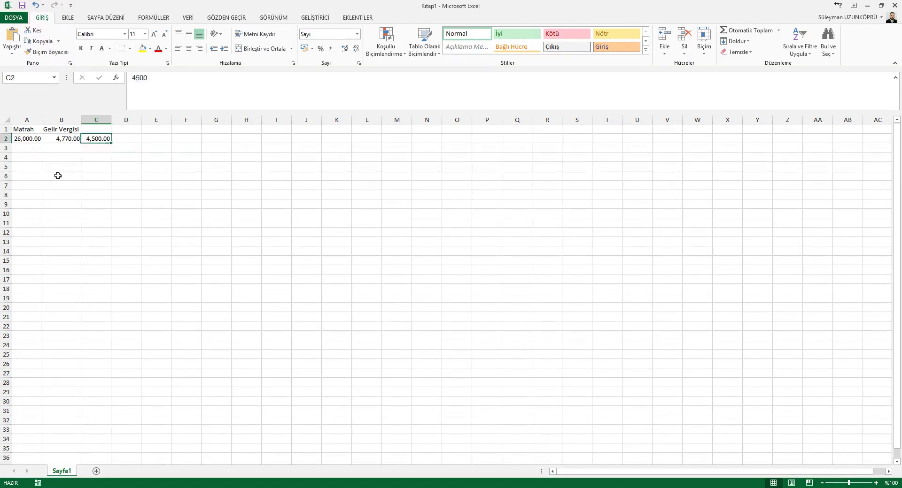
{"action": "key", "text": "Delete"}
{"action": "key", "text": "Left"}
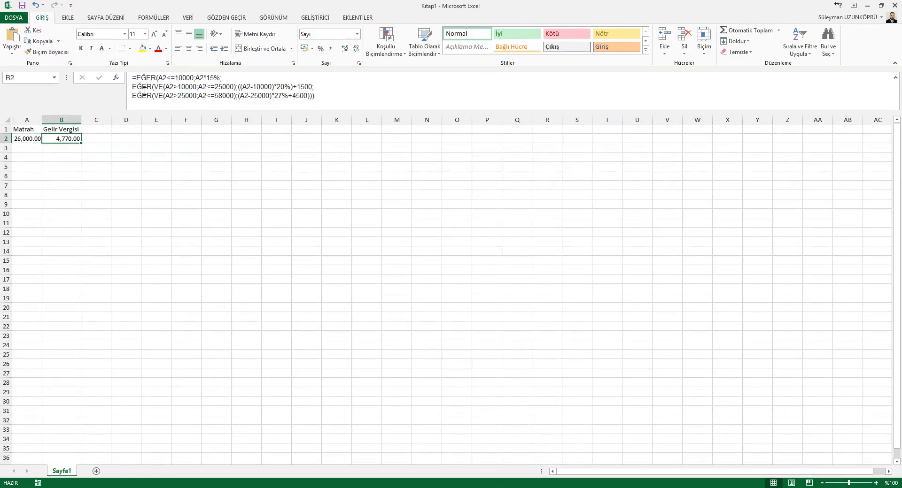
- Switch to the ExcelBook PDF and examine the fourth bracket's 13.410 TL amount and the third bracket's note on wage income
{"action": "key", "text": "alt+Tab"}
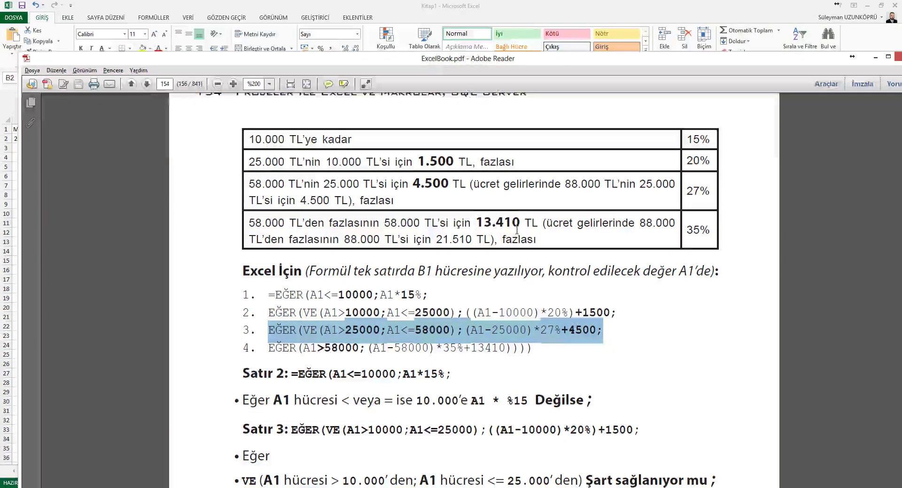
{"action": "left_click_drag", "start_coordinate": [519, 227], "coordinate": [489, 222]}
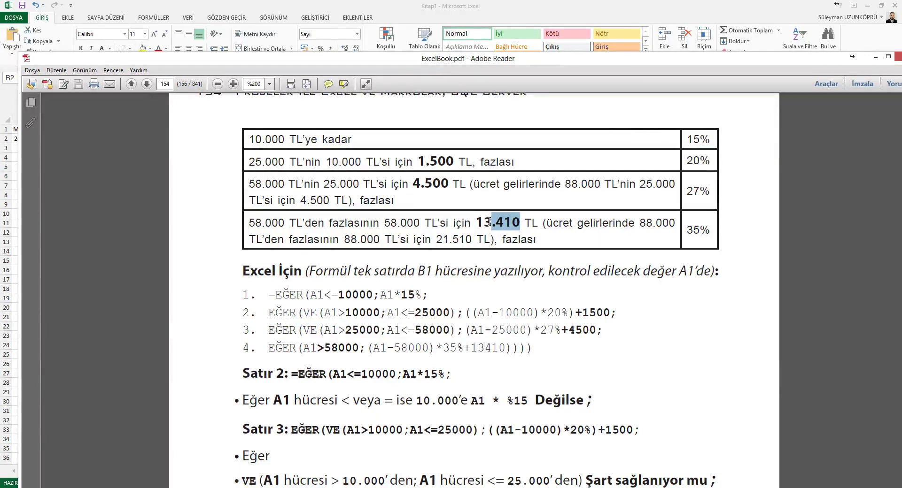
{"action": "left_click_drag", "start_coordinate": [490, 222], "coordinate": [475, 224]}
{"action": "left_click_drag", "start_coordinate": [470, 184], "coordinate": [655, 186]}
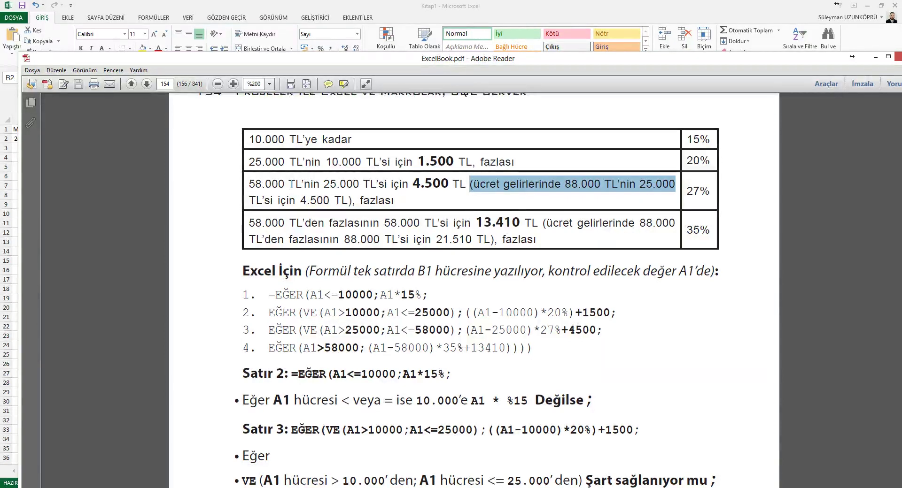
- Examine the wage-income notes in parentheses in the third and fourth brackets of the PDF's tax table
{"action": "left_click", "coordinate": [465, 187]}
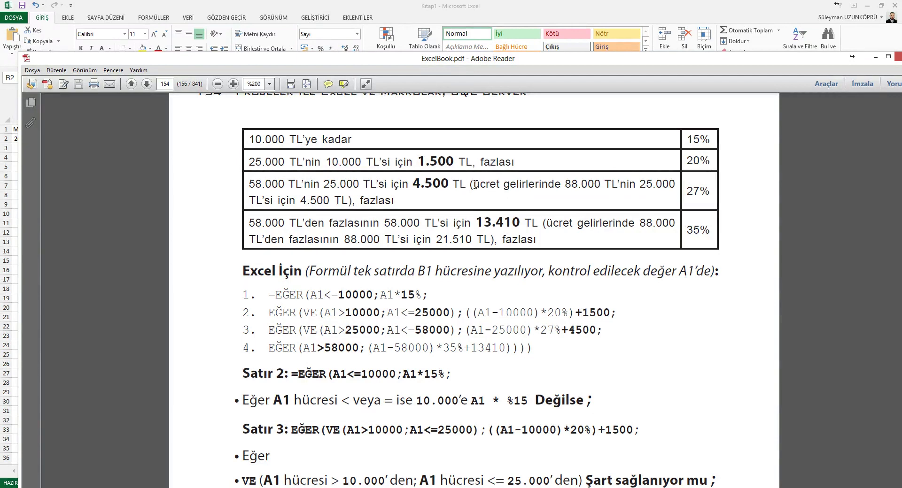
{"action": "left_click_drag", "start_coordinate": [474, 184], "coordinate": [348, 201]}
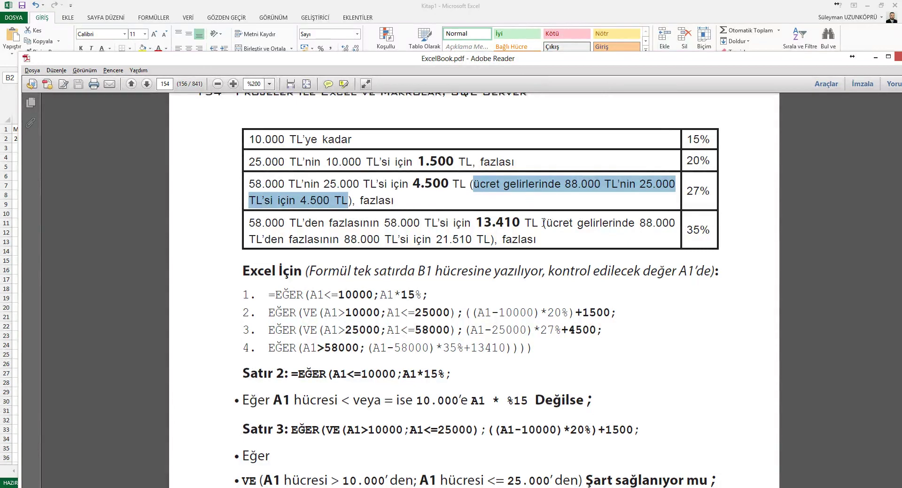
{"action": "left_click_drag", "start_coordinate": [546, 223], "coordinate": [491, 240]}
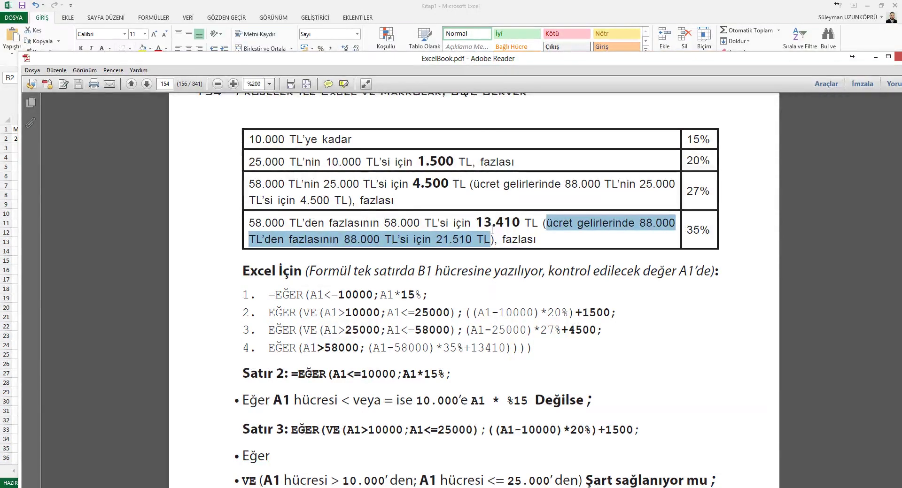
{"action": "key", "text": "alt+Tab"}
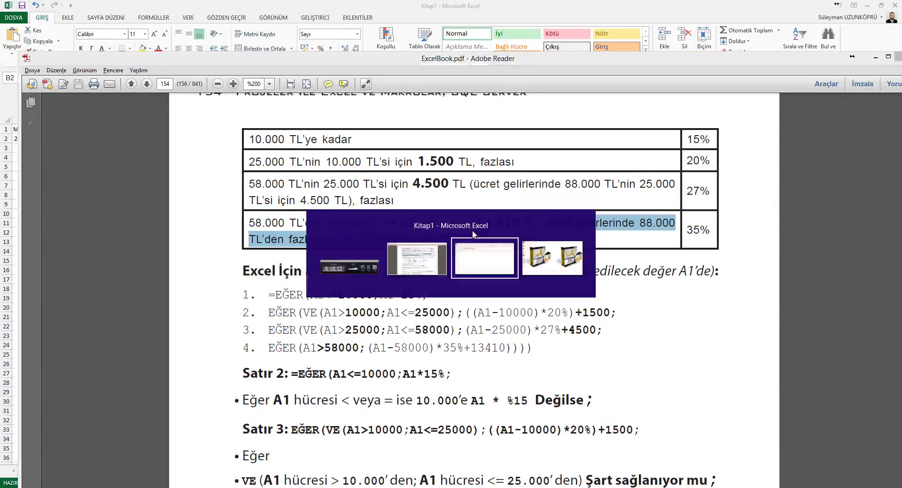
{"action": "key", "text": "alt+Tab"}
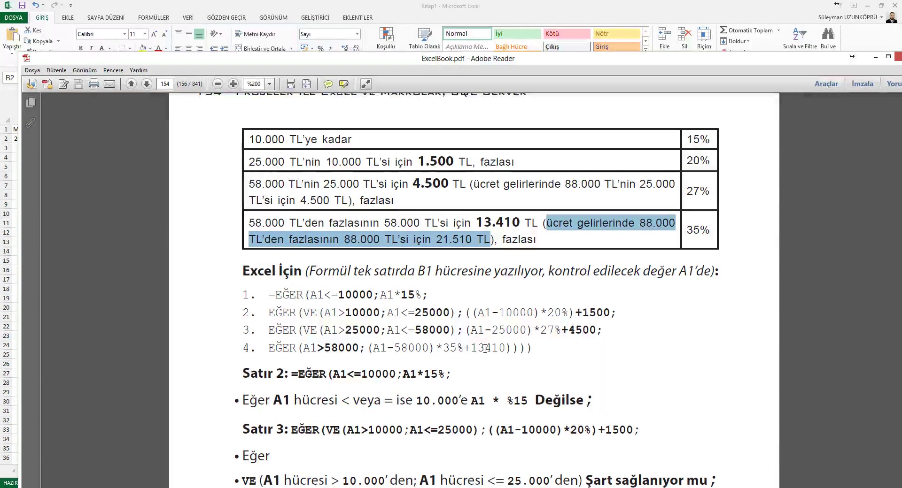
- Copy the fourth-bracket EĞER line, EĞER(A1>58000;(A1-58000)*35%+13410)))), from the PDF and return to the B2 formula in Excel
{"action": "left_click_drag", "start_coordinate": [538, 348], "coordinate": [273, 351]}
{"action": "key", "text": "ctrl+c"}
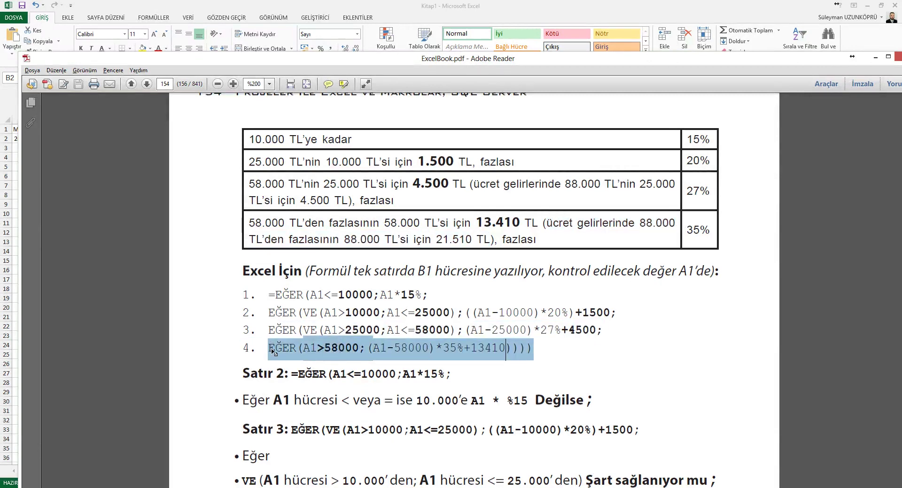
{"action": "key", "text": "alt+Tab"}
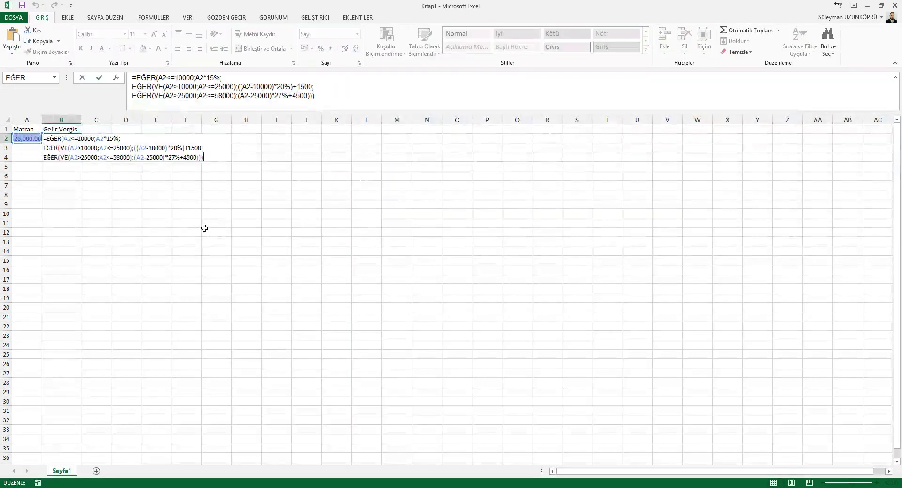
- Replace the closing parentheses of the B2 formula with a semicolon and line break, and add the copied fourth-bracket EĞER line
{"action": "key", "text": "BackSpace"}
{"action": "key", "text": "BackSpace"}
{"action": "key", "text": "BackSpace"}
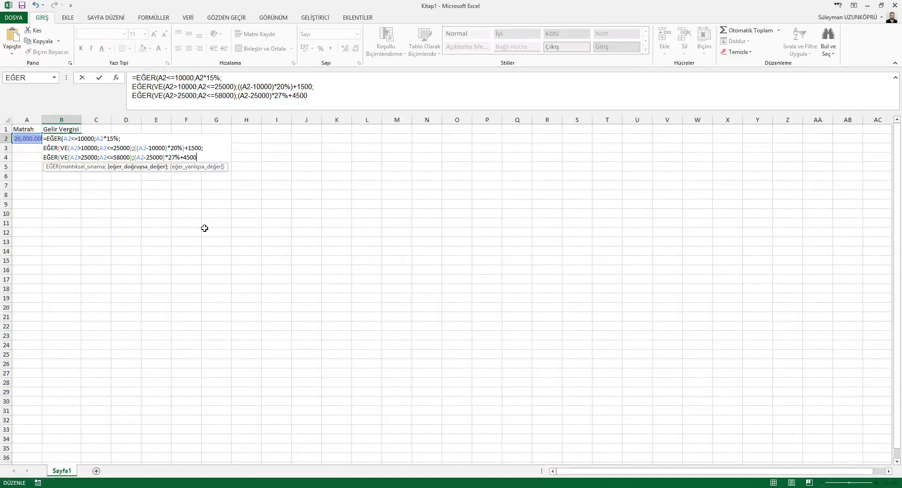
{"action": "type", "text": ";"}
{"action": "key", "text": "alt+Return"}
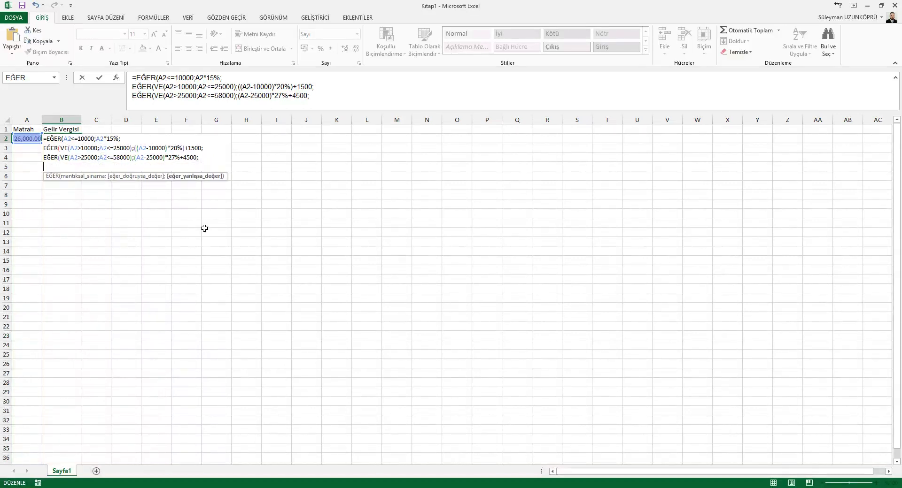
{"action": "key", "text": "ctrl+v"}
{"action": "key", "text": "Return"}
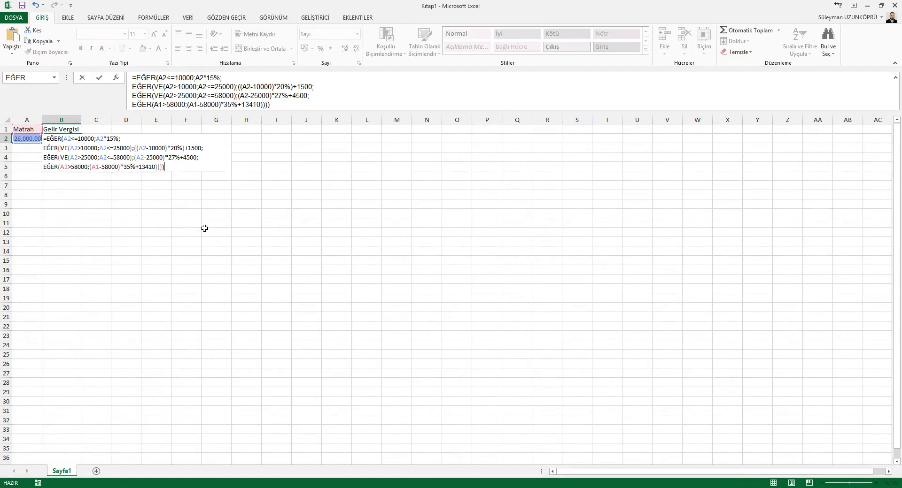
{"action": "key", "text": "Up"}
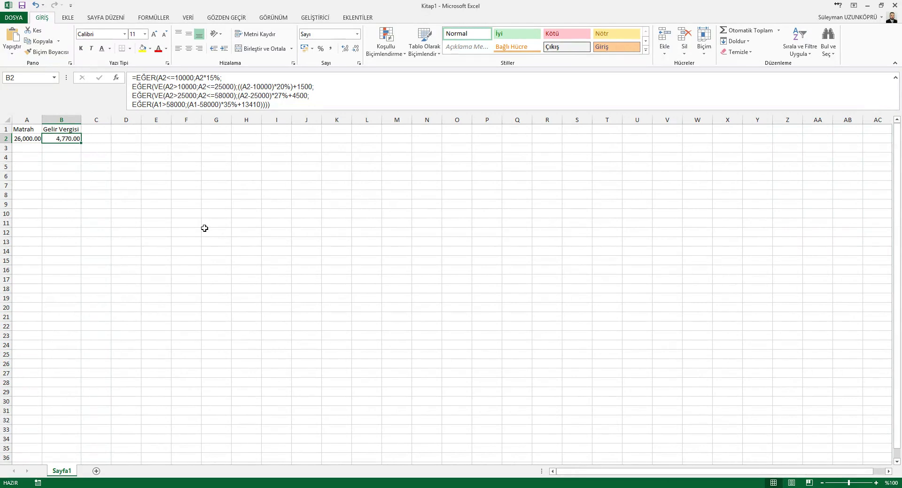
- Test the formula with a Matrah of 58000 in A2, checking it against the bracket table in the PDF
{"action": "key", "text": "alt+Tab"}
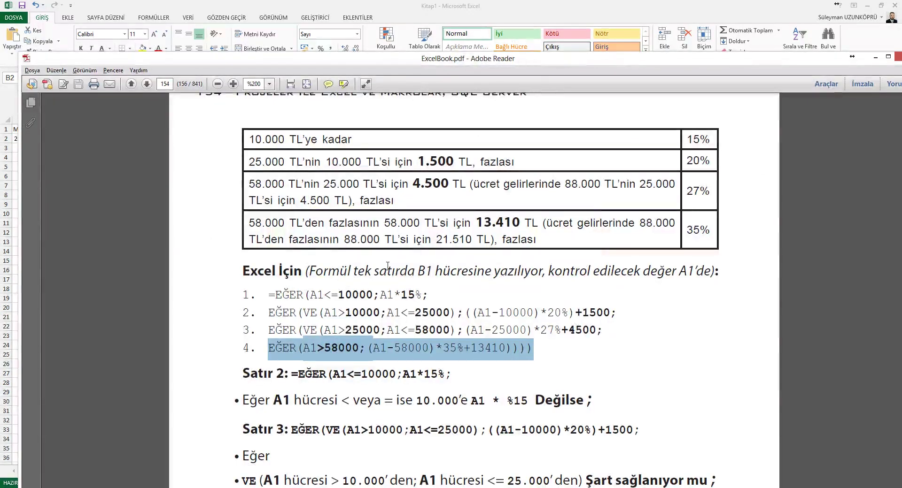
{"action": "key", "text": "alt+Tab"}
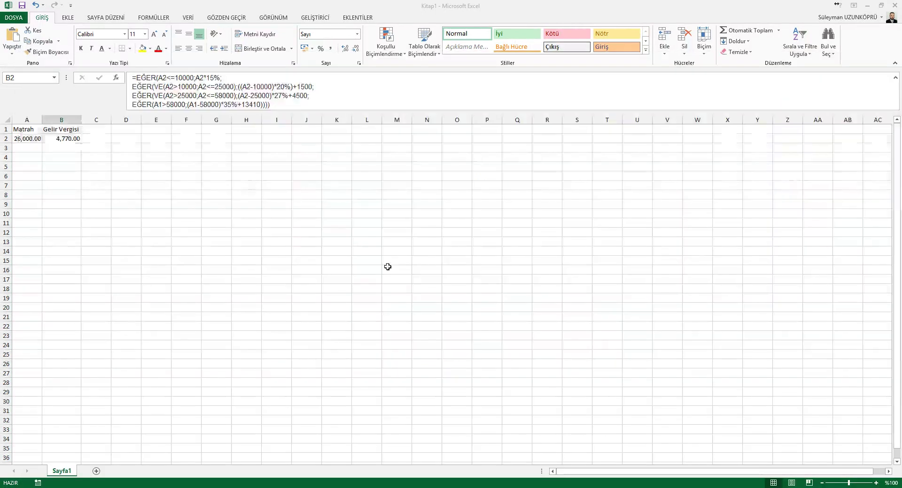
{"action": "key", "text": "Left"}
{"action": "type", "text": "58000"}
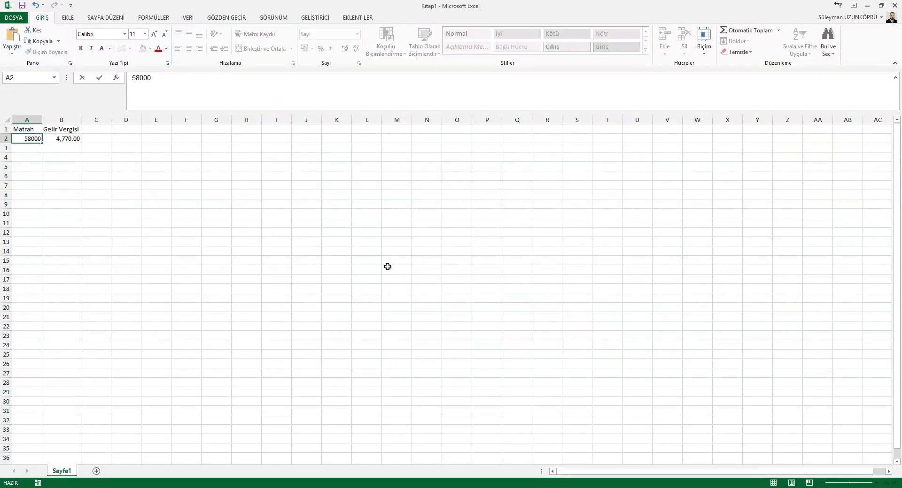
{"action": "key", "text": "Return"}
{"action": "key", "text": "Up"}
{"action": "key", "text": "alt+Tab"}
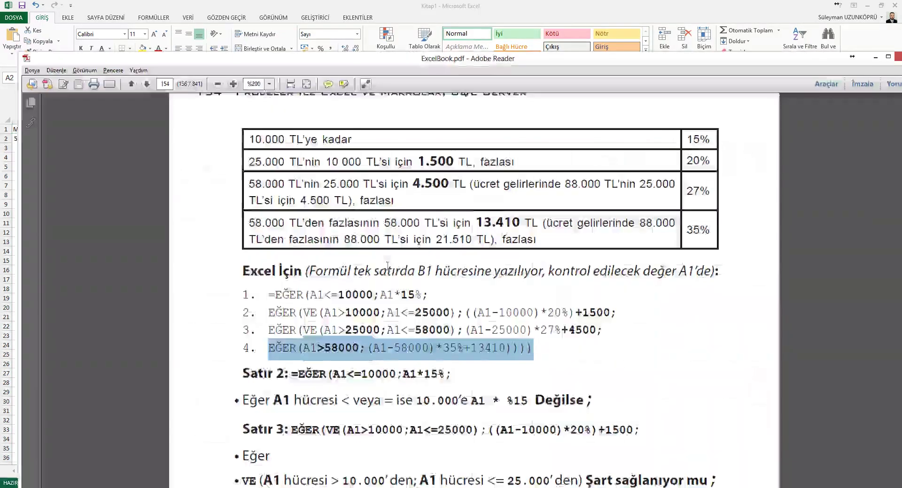
{"action": "key", "text": "alt+Tab"}
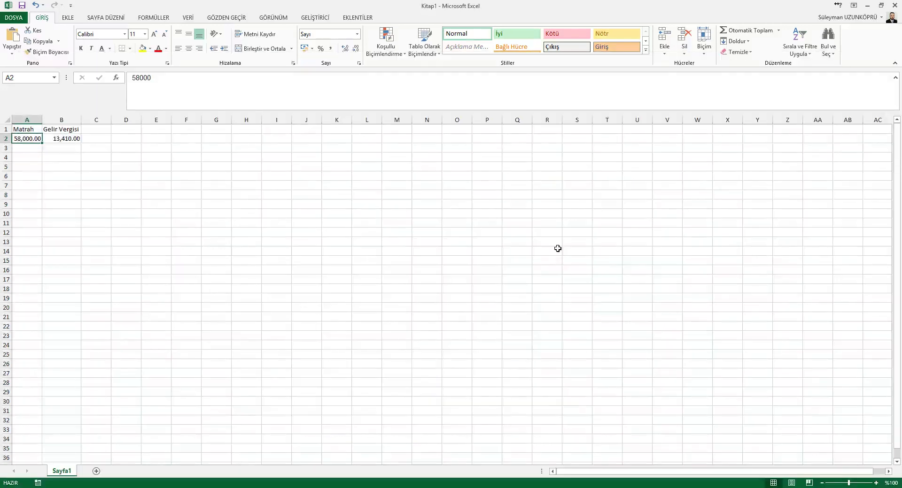
{"action": "key", "text": "Right"}
{"action": "key", "text": "Left"}
- Set the Matrah in A2 to 70000 and consult the fourth-bracket formula in the PDF
{"action": "type", "text": "7000"}
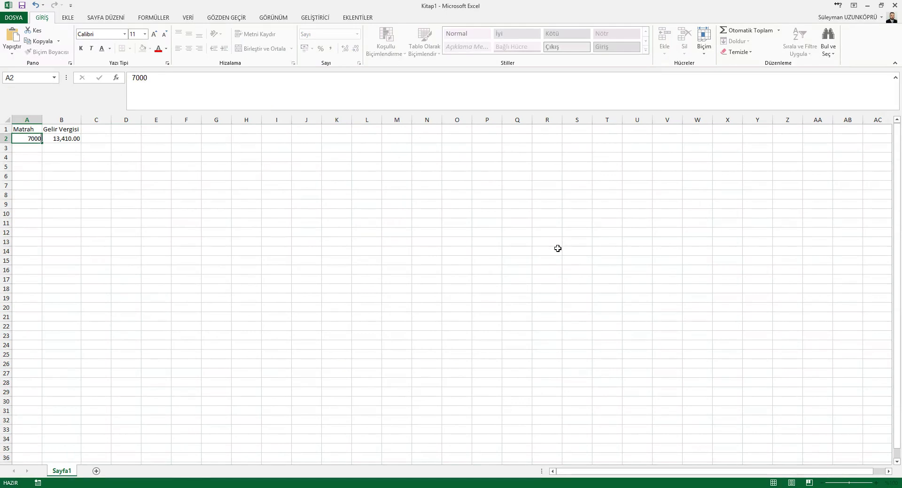
{"action": "key", "text": "Return"}
{"action": "key", "text": "Up"}
{"action": "key", "text": "F2"}
{"action": "type", "text": "0"}
{"action": "key", "text": "Return"}
{"action": "key", "text": "Up"}
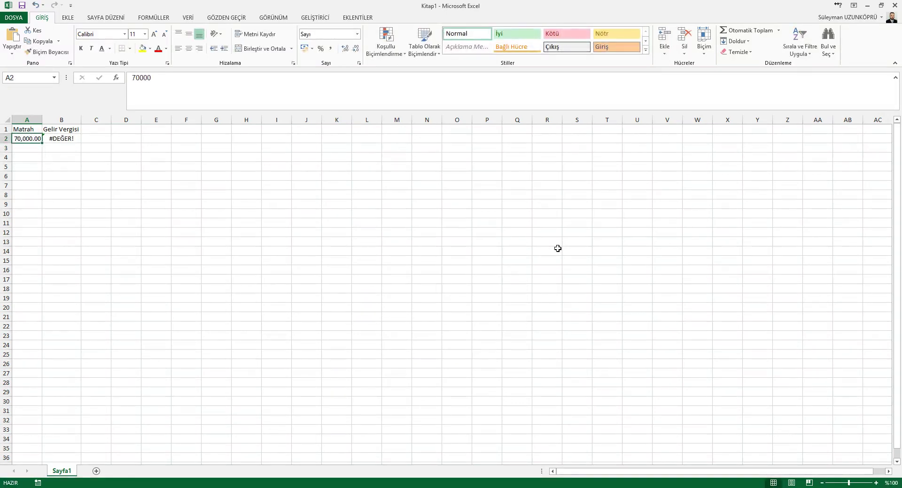
{"action": "key", "text": "alt+Tab"}
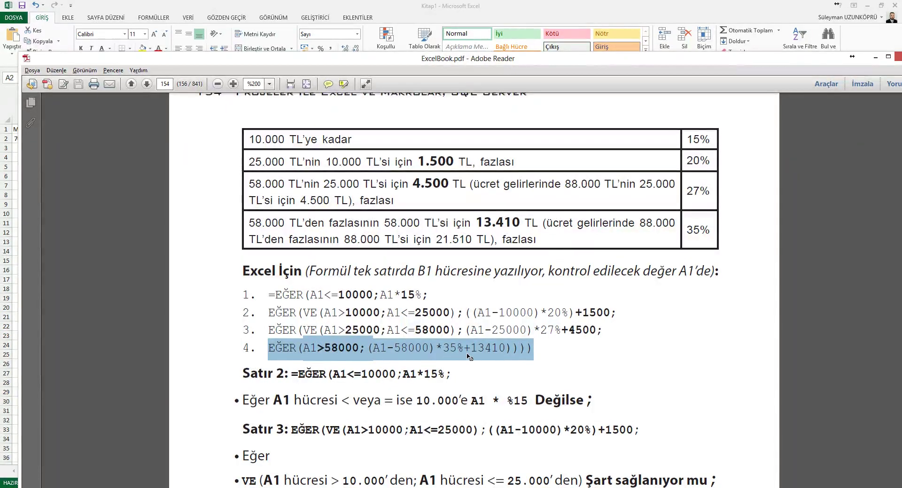
{"action": "key", "text": "alt+Tab"}
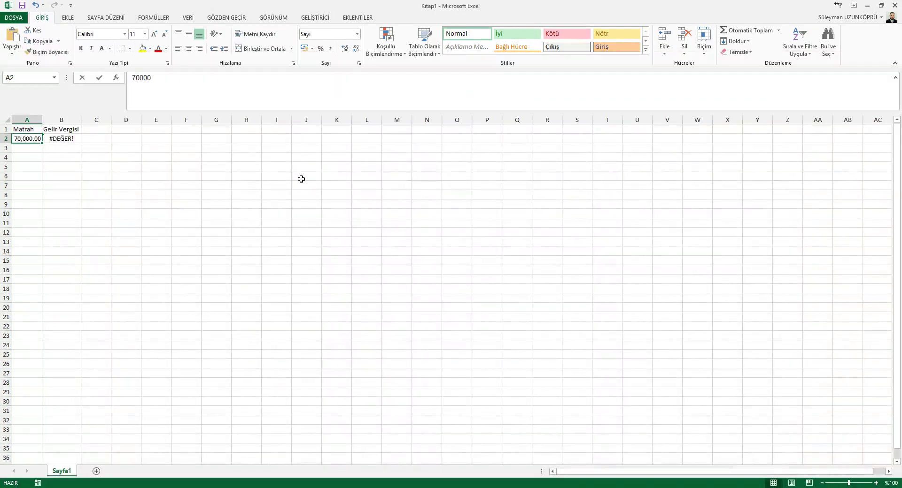
- Enter 58000 and 59000 in turn as the Matrah in A2, and go to the formula in B2
{"action": "type", "text": "58000"}
{"action": "key", "text": "Return"}
{"action": "key", "text": "Up"}
{"action": "type", "text": "59000"}
{"action": "key", "text": "Tab"}
{"action": "key", "text": "Left"}
{"action": "key", "text": "Right"}
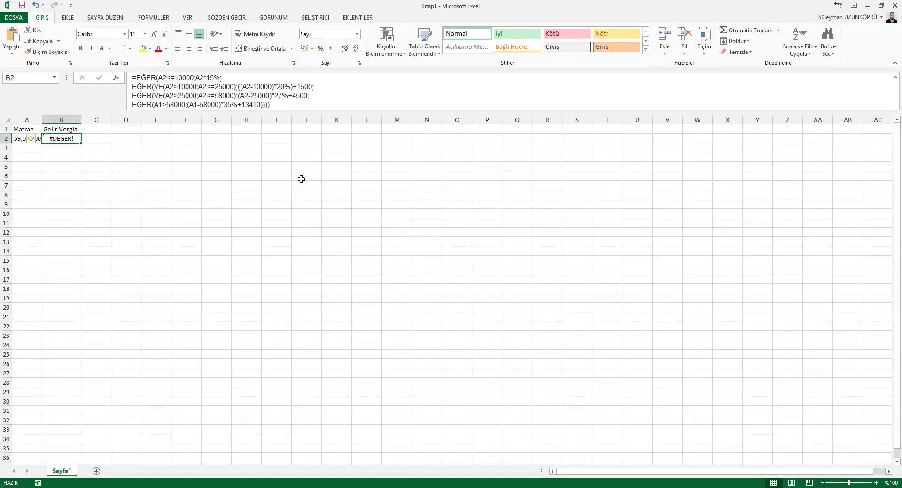
- Change both A1 references in the fourth EĞER line of the B2 formula to A2
{"action": "key", "text": "F2"}
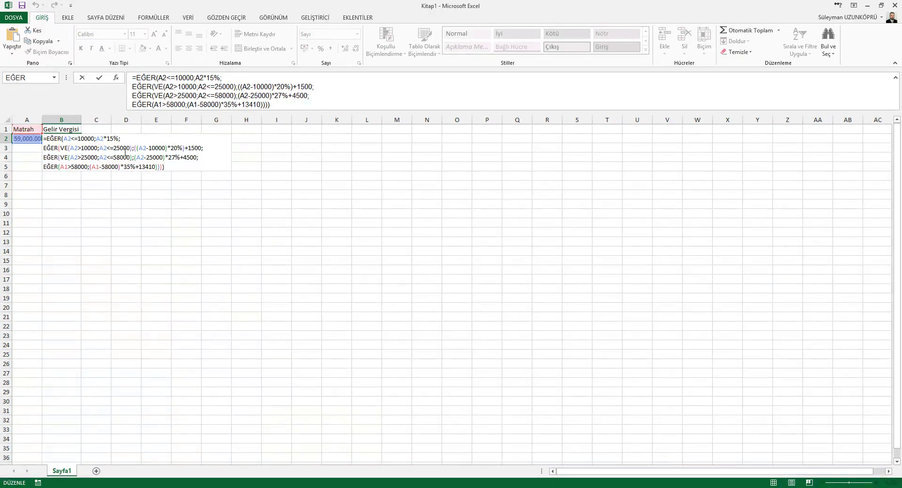
{"action": "left_click", "coordinate": [65, 167]}
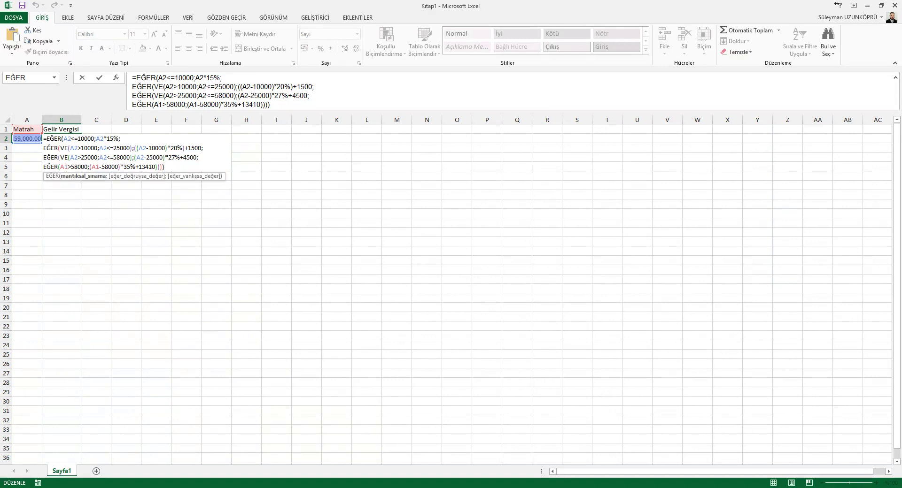
{"action": "key", "text": "Delete"}
{"action": "type", "text": "2"}
{"action": "left_click", "coordinate": [96, 166]}
{"action": "key", "text": "Delete"}
{"action": "type", "text": "2"}
{"action": "key", "text": "Return"}
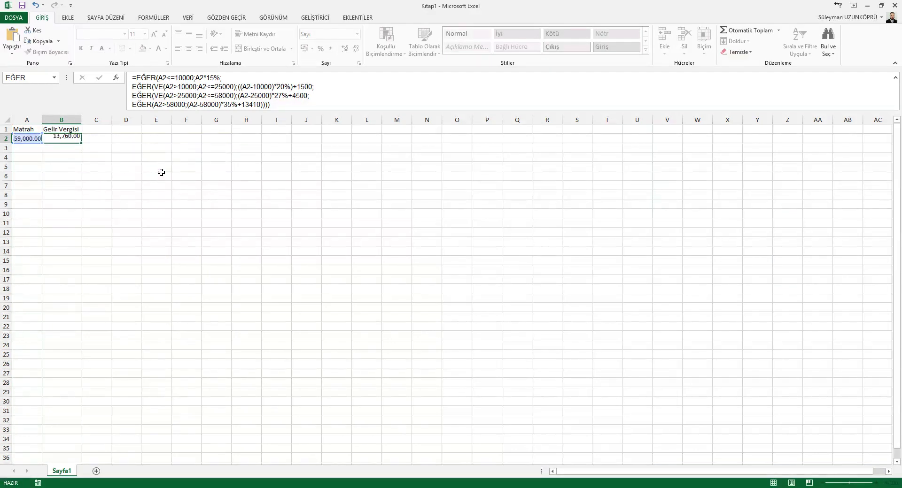
- Set the Matrah in A2 to 58000 and compare the tax with the fourth bracket's 13.410 TL in the PDF
{"action": "key", "text": "Up"}
{"action": "key", "text": "Left"}
{"action": "type", "text": "58000"}
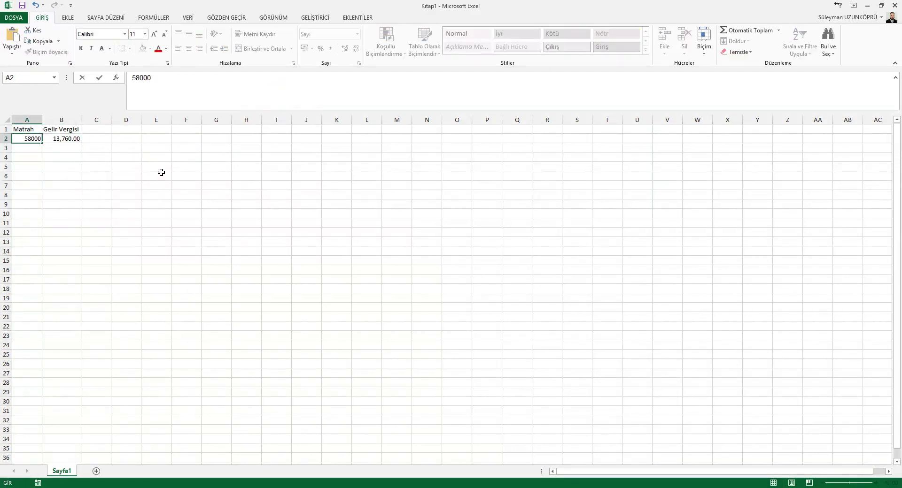
{"action": "key", "text": "Return"}
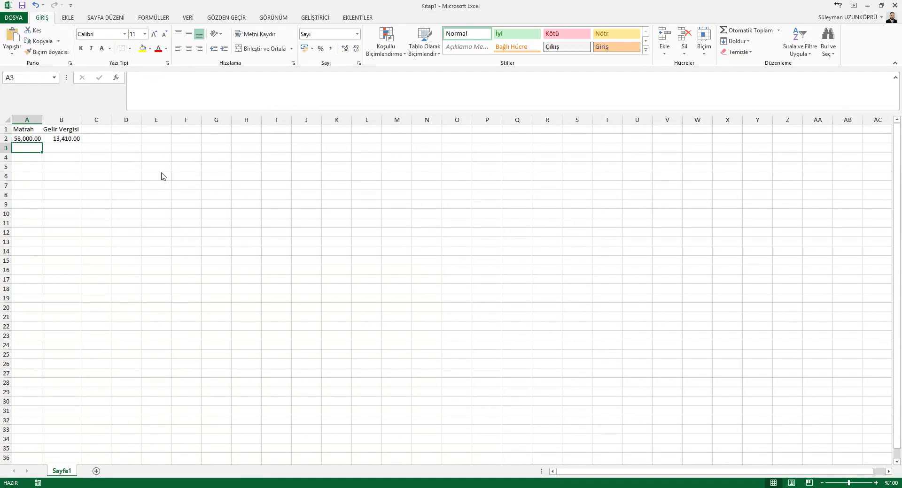
{"action": "key", "text": "alt+Tab"}
{"action": "left_click_drag", "start_coordinate": [471, 222], "coordinate": [539, 224]}
{"action": "key", "text": "alt+Tab"}
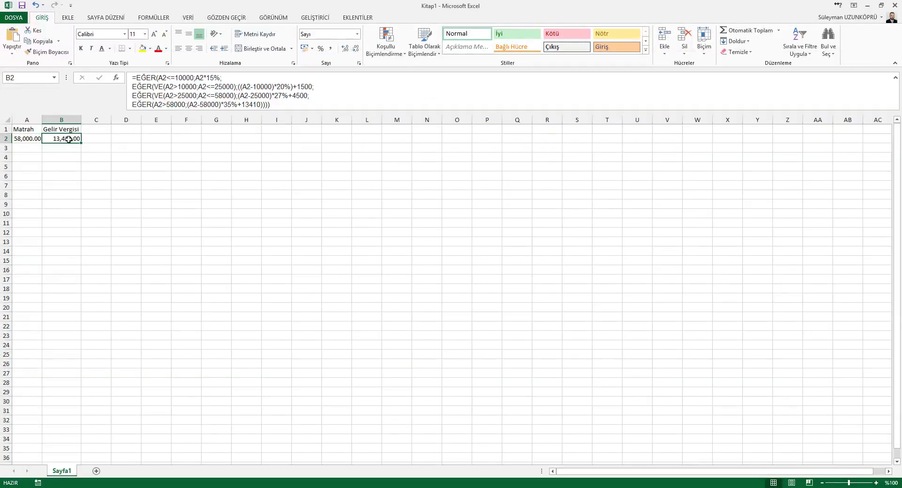
- Set the Matrah in A2 to 94000 to test the 35% bracket
{"action": "left_click", "coordinate": [18, 139]}
{"action": "type", "text": "94000"}
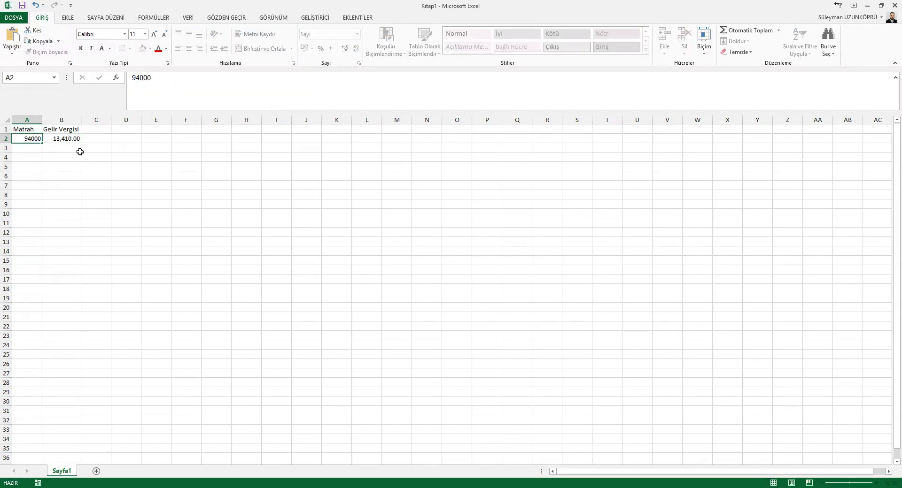
{"action": "key", "text": "ctrl+Return"}
{"action": "left_click", "coordinate": [80, 152]}
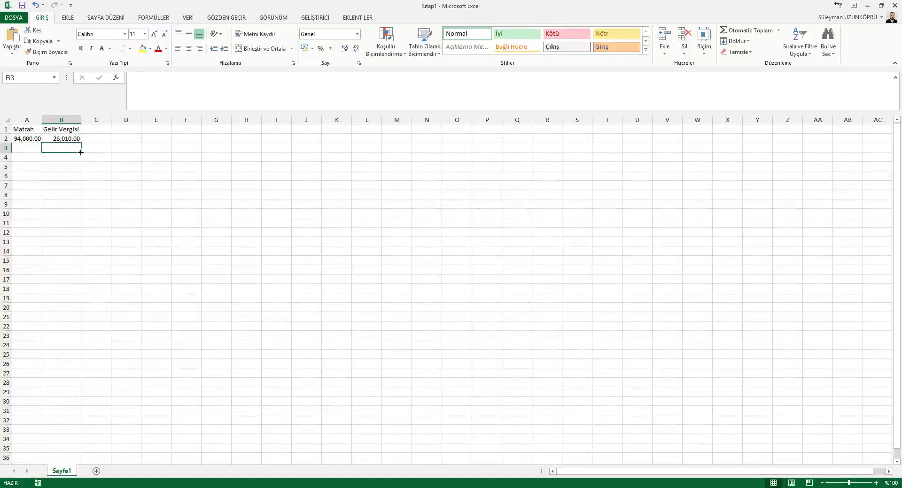
{"action": "key", "text": "Up"}
{"action": "key", "text": "Down"}
- Compare the third bracket's 58.000 TL limit with its 88.000 TL wage-income limit in the PDF, and return to B2 in Excel
{"action": "key", "text": "alt+Tab"}
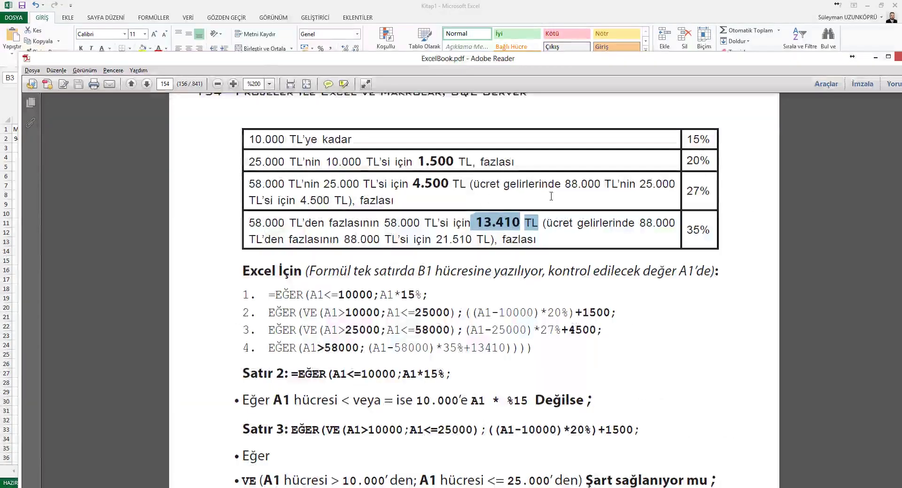
{"action": "left_click_drag", "start_coordinate": [563, 184], "coordinate": [636, 185]}
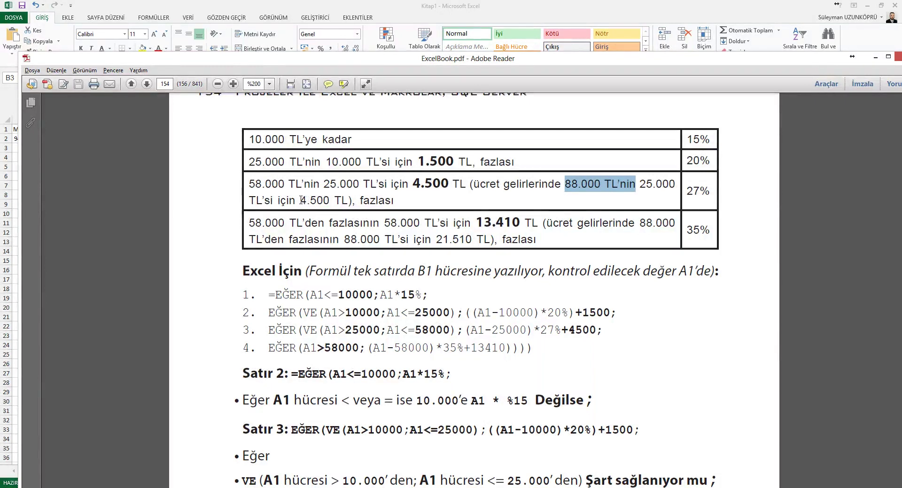
{"action": "left_click_drag", "start_coordinate": [301, 201], "coordinate": [337, 199]}
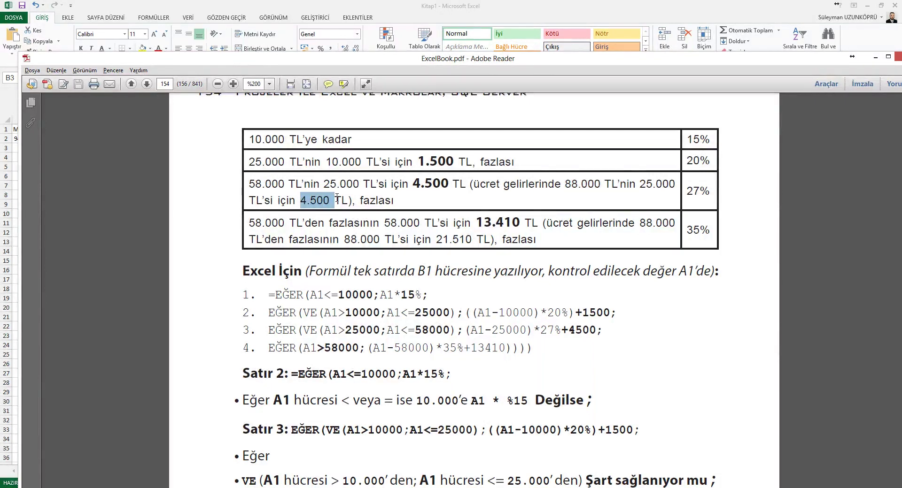
{"action": "left_click_drag", "start_coordinate": [249, 184], "coordinate": [292, 183]}
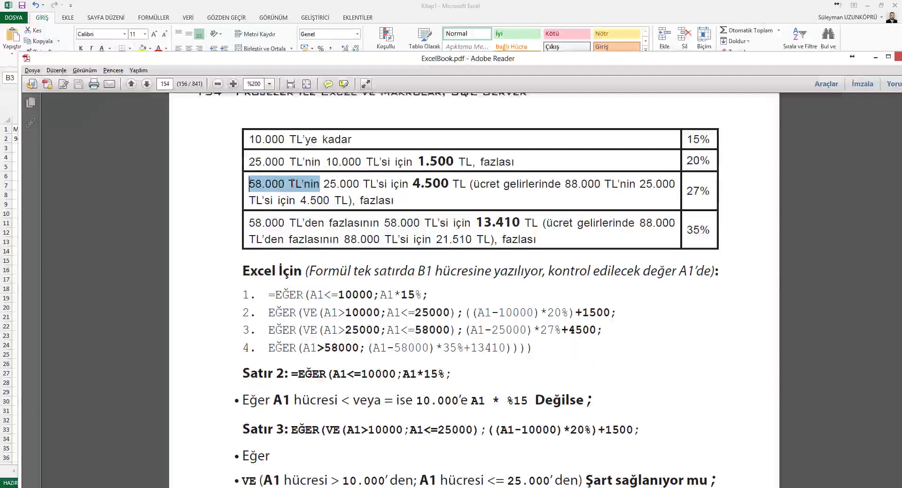
{"action": "left_click_drag", "start_coordinate": [555, 184], "coordinate": [597, 183]}
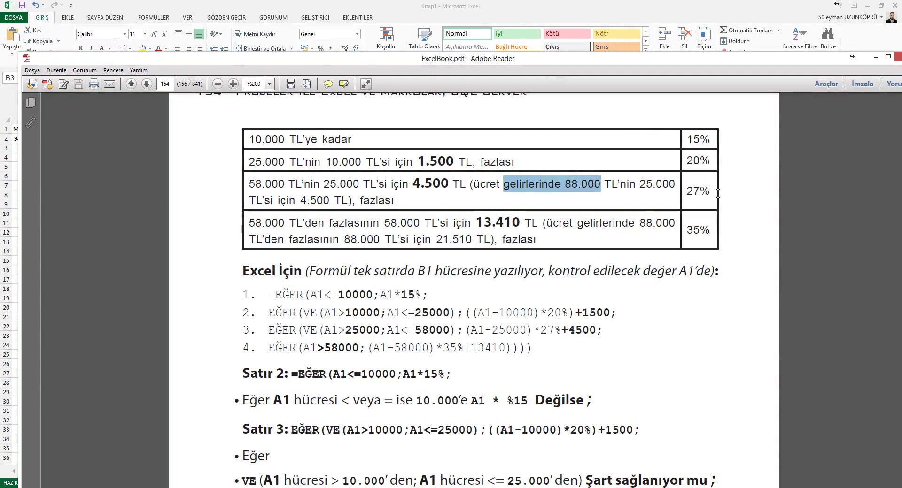
{"action": "key", "text": "alt+Tab"}
{"action": "left_click", "coordinate": [59, 138]}
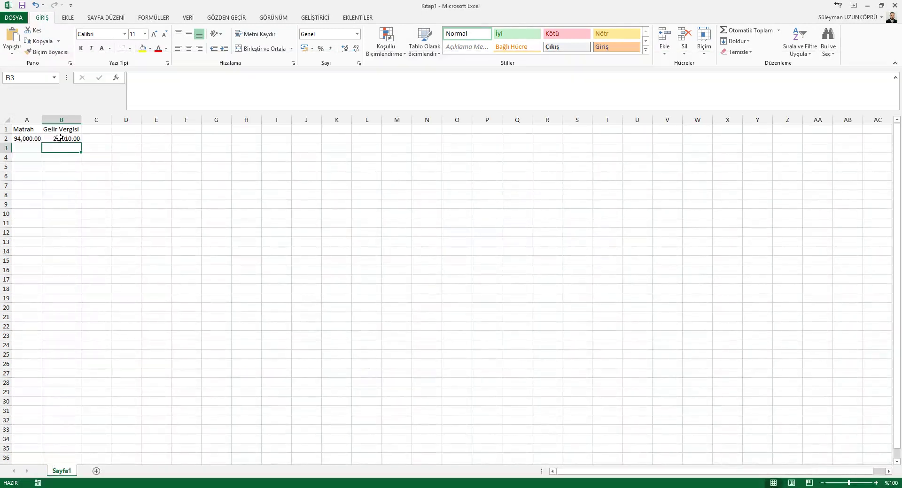
- Copy the full text of the B2 formula and paste it into B3 with its A2 references unchanged
{"action": "key", "text": "F2"}
{"action": "key", "text": "shift+Up"}
{"action": "key", "text": "shift+Up"}
{"action": "key", "text": "shift+Up"}
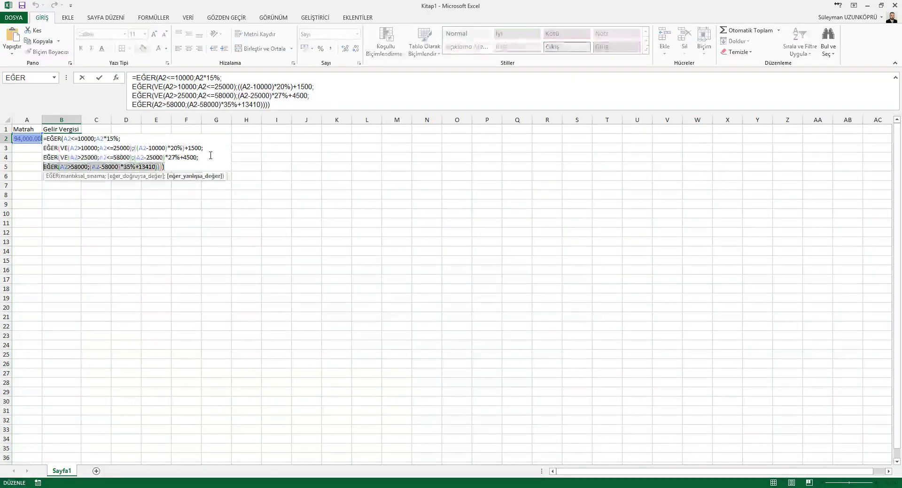
{"action": "key", "text": "shift+Home"}
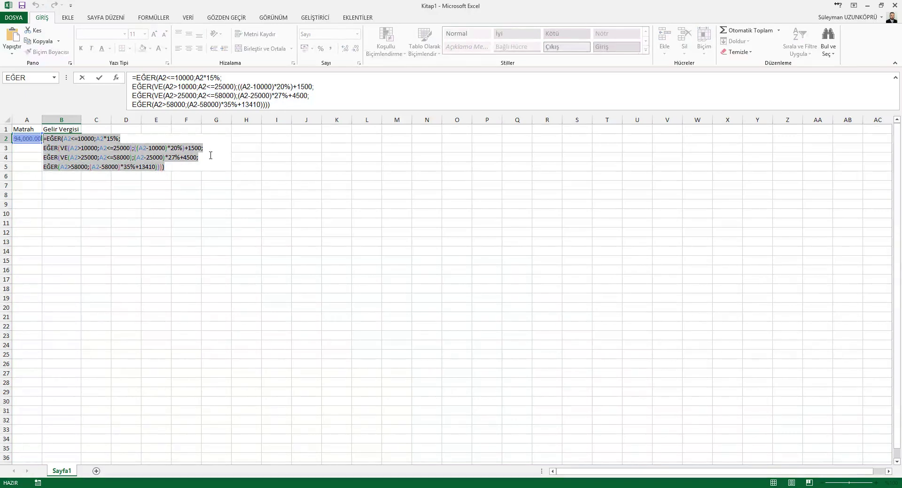
{"action": "key", "text": "Return"}
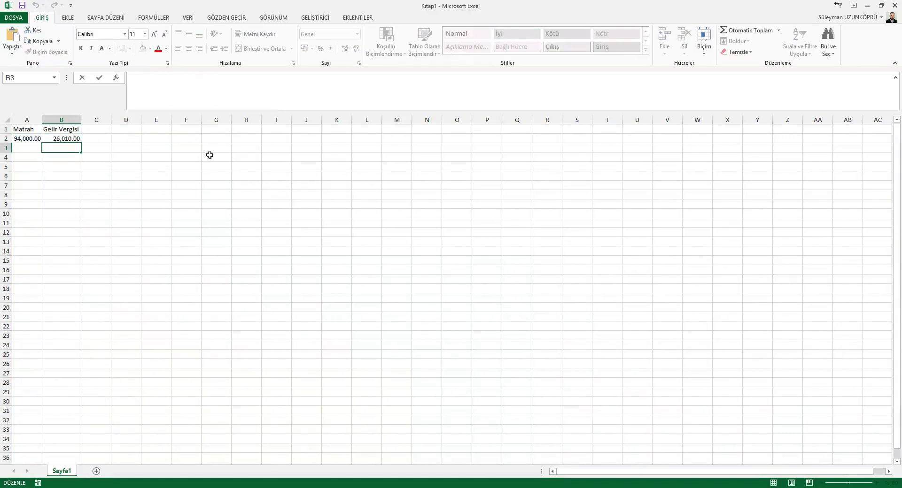
{"action": "key", "text": "ctrl+v"}
{"action": "key", "text": "Return"}
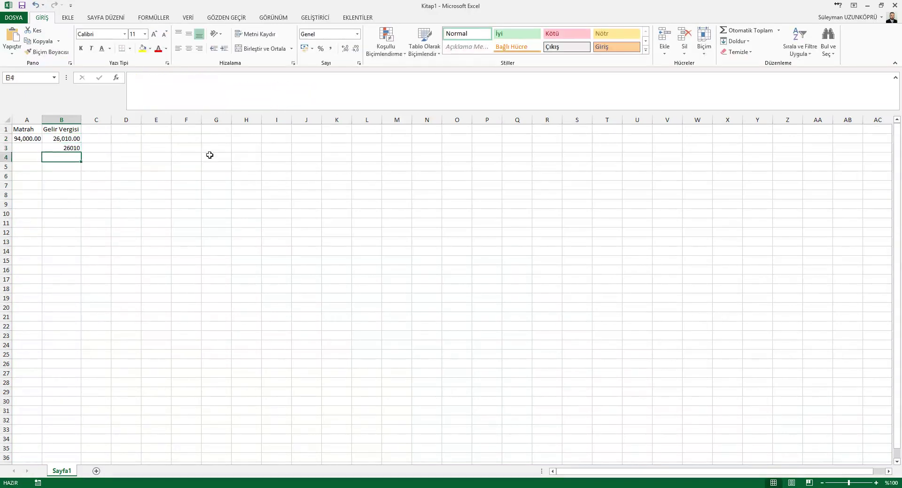
- Fill the B2 formula and its number format down into B3, and review the adjusted references
{"action": "key", "text": "Up"}
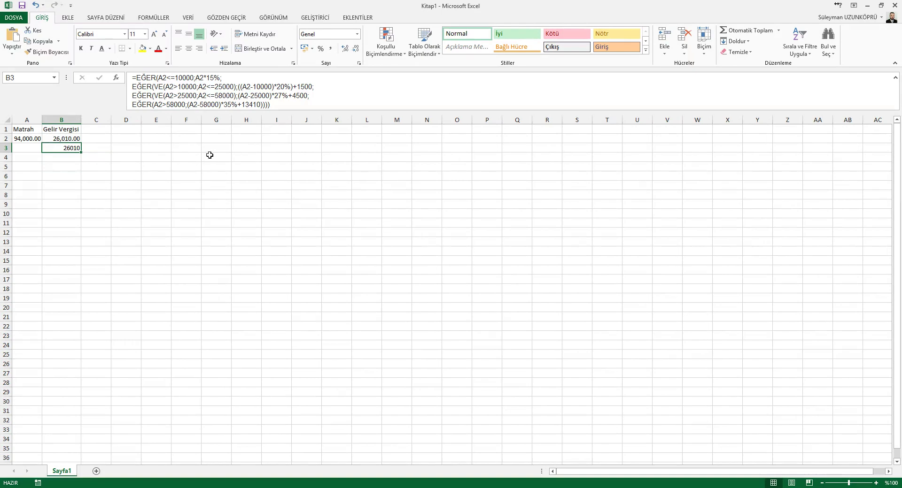
{"action": "key", "text": "ctrl+d"}
{"action": "key", "text": "alt+Tab"}
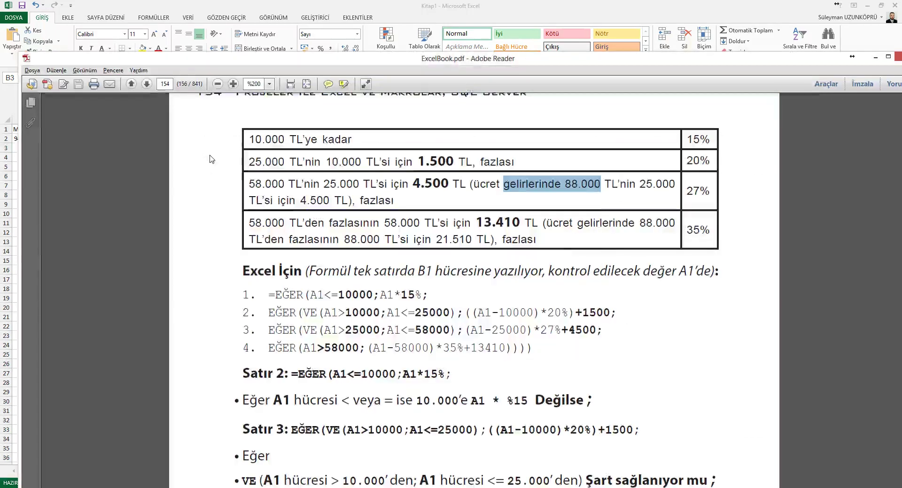
{"action": "key", "text": "alt+Tab"}
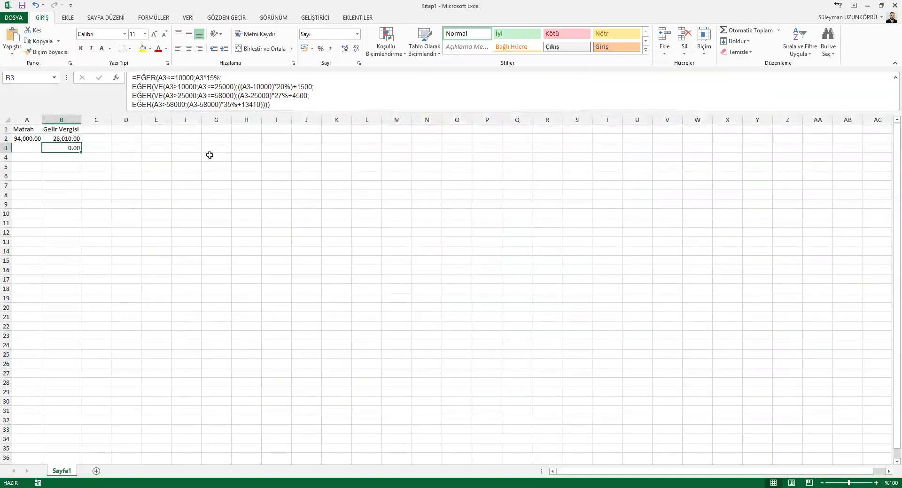
{"action": "key", "text": "F2"}
{"action": "key", "text": "Escape"}
- Replace the B3 formula with the full formula text copied from B2, keeping the references on A2
{"action": "key", "text": "Up"}
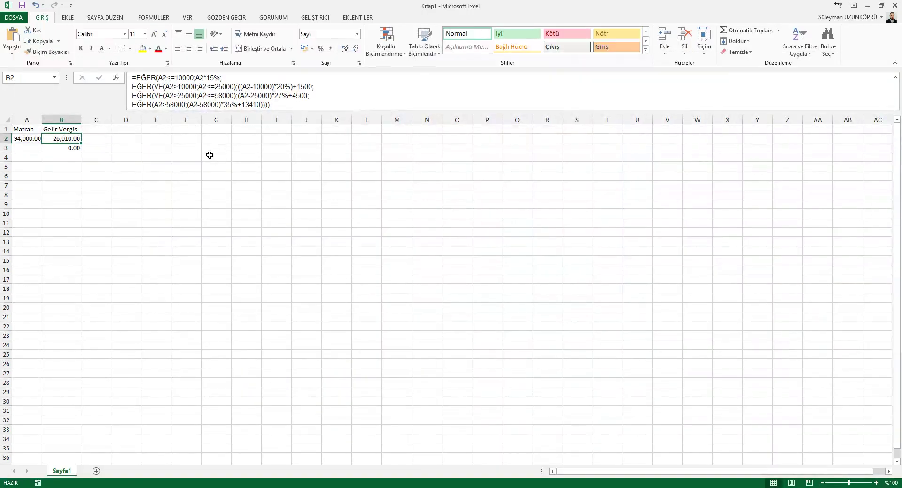
{"action": "key", "text": "F2"}
{"action": "key", "text": "shift+Home"}
{"action": "key", "text": "shift+Up"}
{"action": "key", "text": "shift+Up"}
{"action": "key", "text": "shift+Up"}
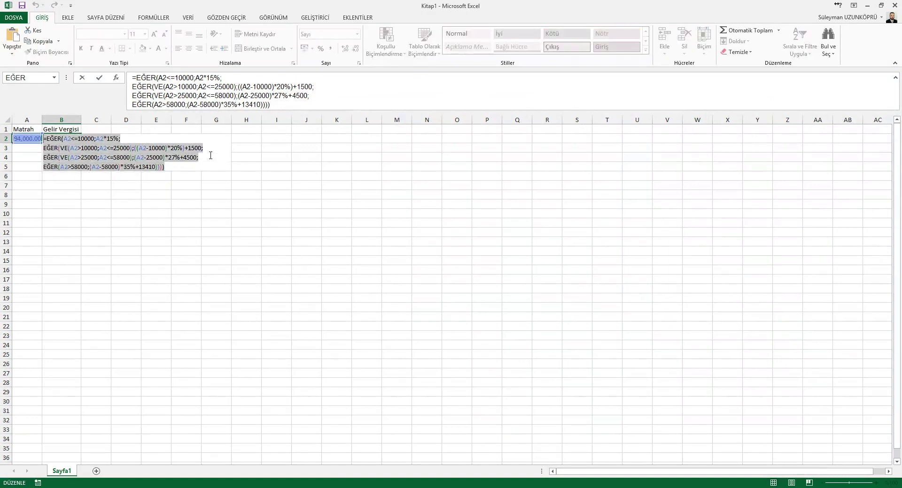
{"action": "key", "text": "Return"}
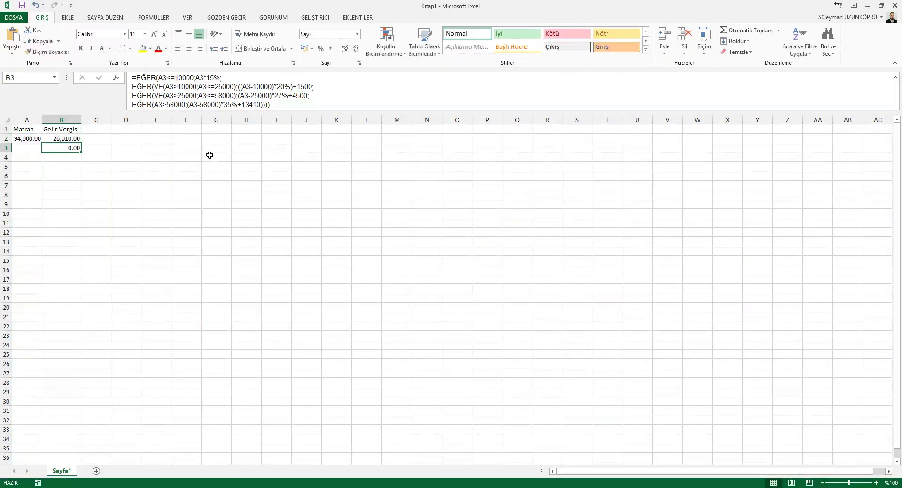
{"action": "key", "text": "F2"}
{"action": "key", "text": "shift+Home"}
{"action": "key", "text": "shift+Up"}
{"action": "key", "text": "shift+Up"}
{"action": "key", "text": "shift+Up"}
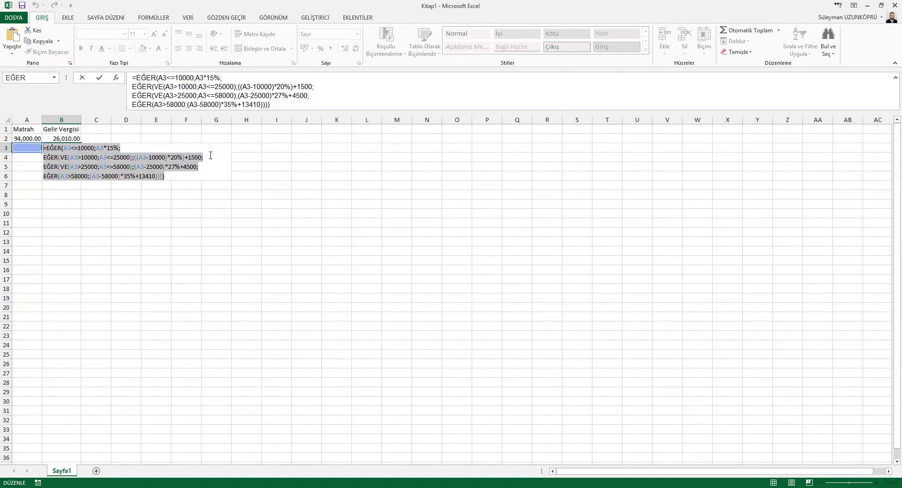
{"action": "key", "text": "Escape"}
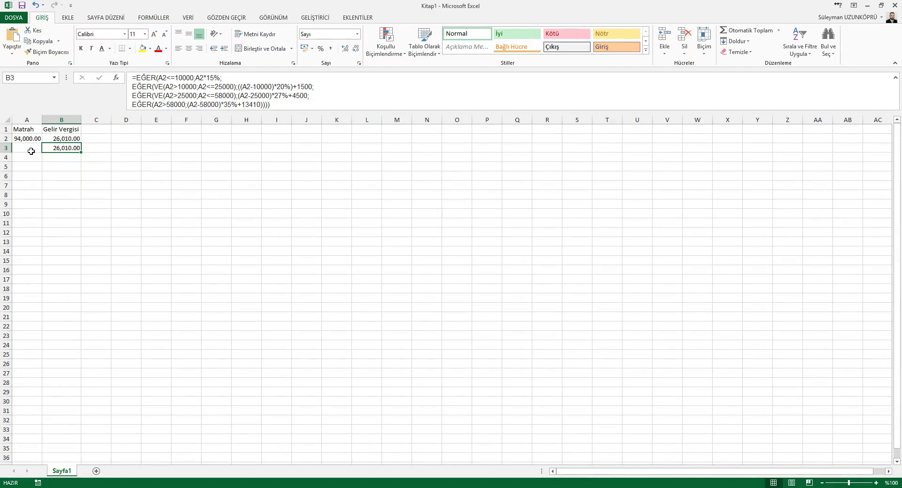
- Enable the system separators (Sistem ayırıcılarını kullan) in the advanced Excel options
{"action": "left_click", "coordinate": [17, 21]}
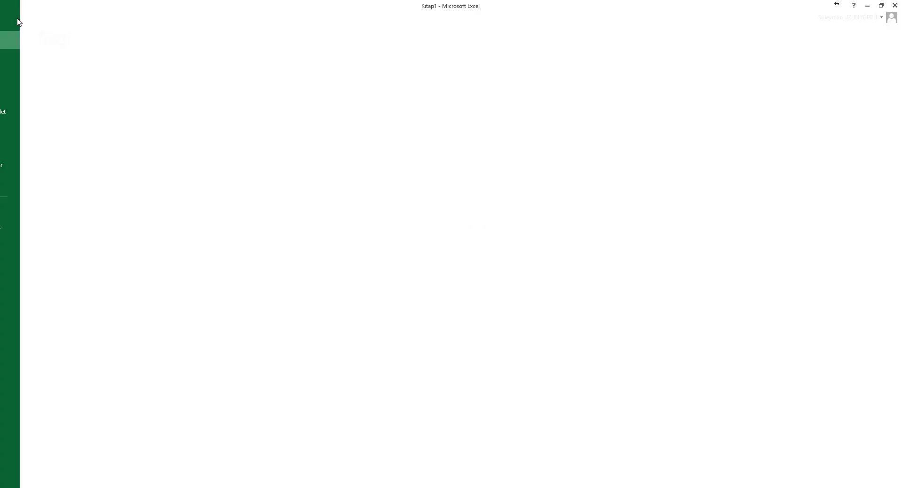
{"action": "left_click", "coordinate": [18, 234]}
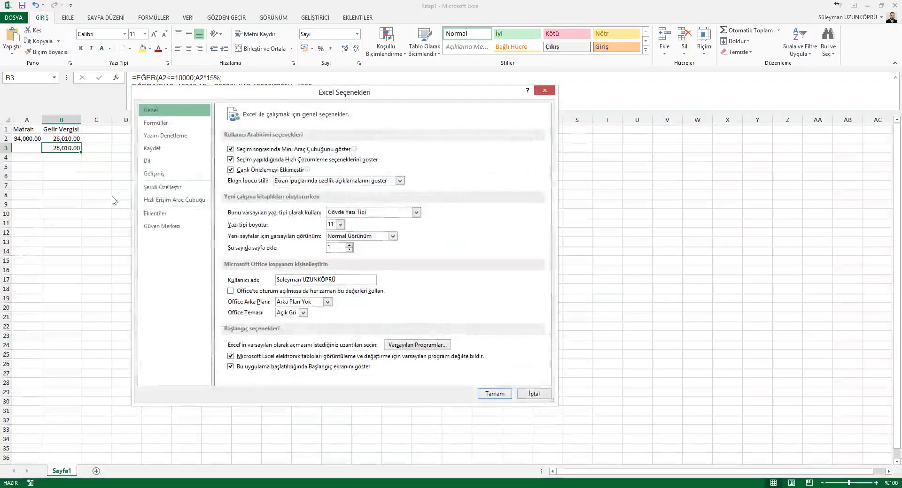
{"action": "left_click", "coordinate": [153, 176]}
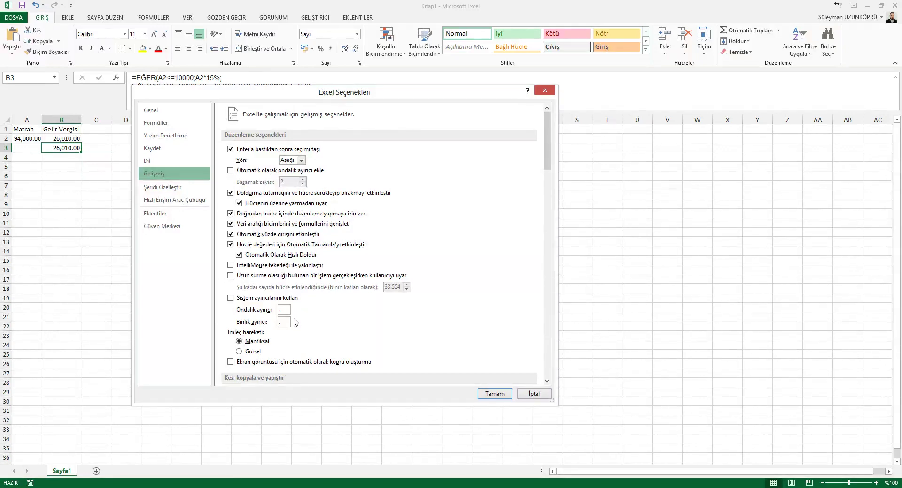
{"action": "left_click", "coordinate": [230, 299]}
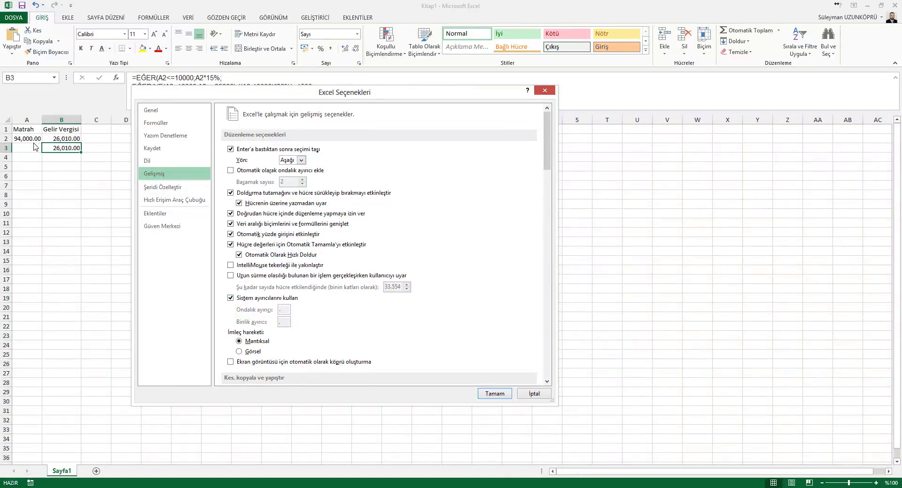
{"action": "left_click", "coordinate": [497, 394]}
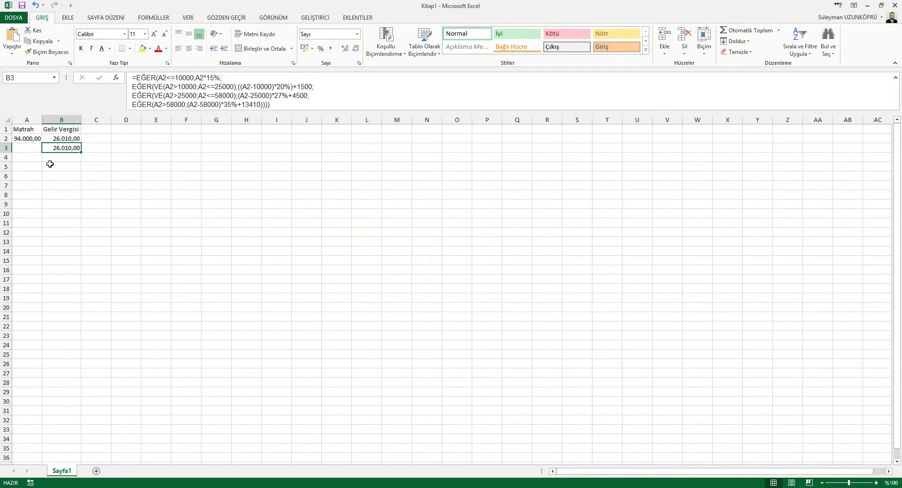
- Change the upper limit in the third EĞER line of the B3 formula to 88000
{"action": "left_click", "coordinate": [215, 95]}
{"action": "left_click", "coordinate": [216, 96]}
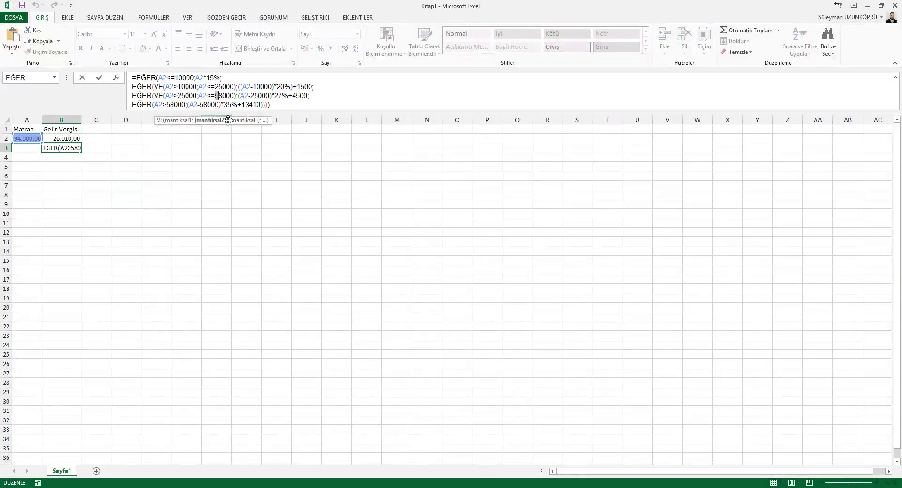
{"action": "key", "text": "BackSpace"}
{"action": "type", "text": "8"}
{"action": "key", "text": "ctrl+Return"}
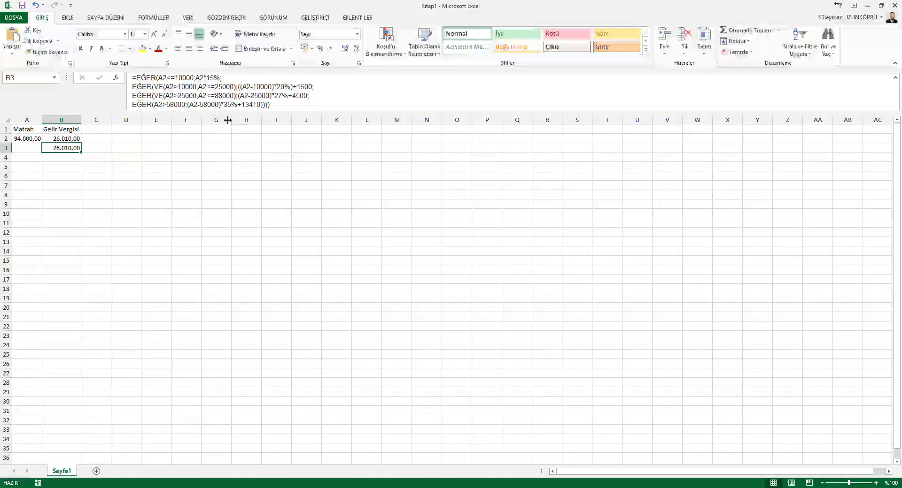
- Check the wage-income limit in the PDF, and change both 58000 values in the fourth EĞER line of B3 to 88000
{"action": "key", "text": "alt"}
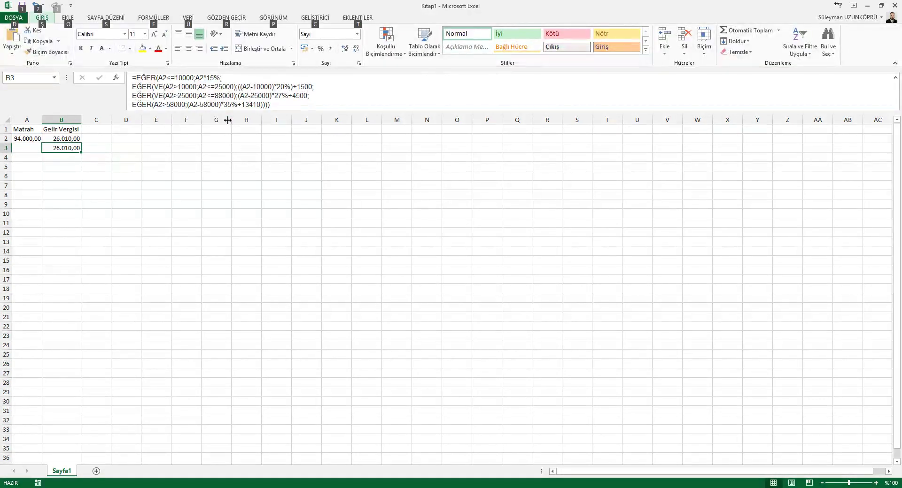
{"action": "key", "text": "alt+Tab"}
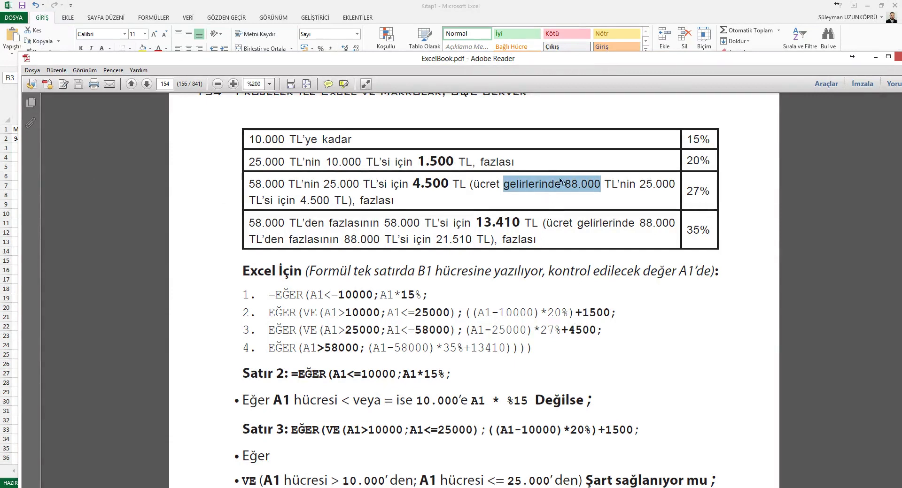
{"action": "key", "text": "alt+Tab"}
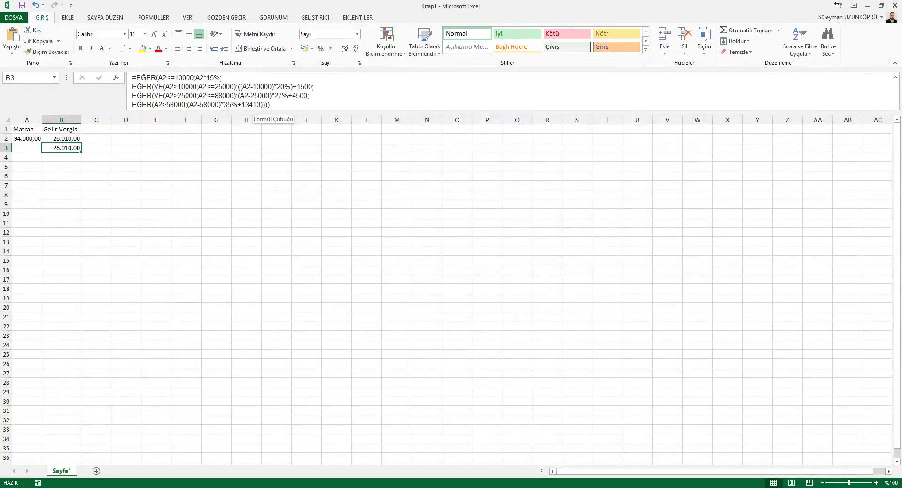
{"action": "left_click", "coordinate": [229, 103]}
{"action": "left_click", "coordinate": [202, 104]}
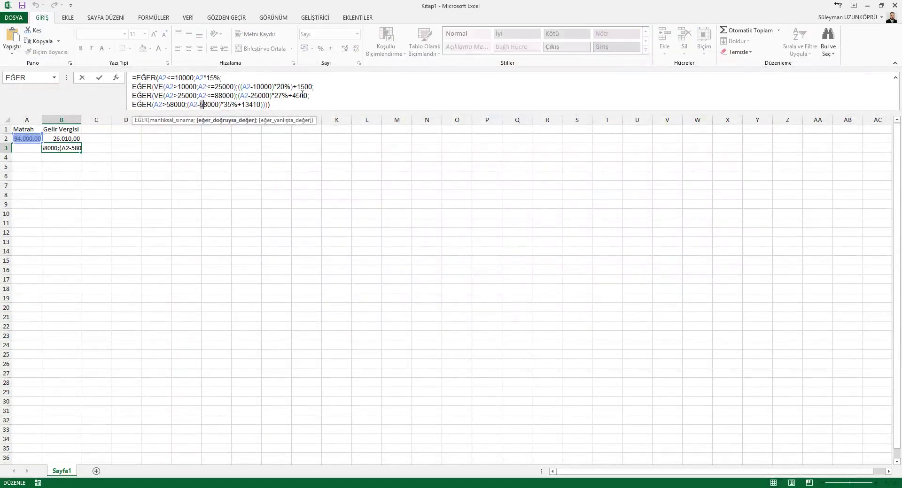
{"action": "type", "text": "8"}
{"action": "key", "text": "Left"}
{"action": "key", "text": "Left"}
{"action": "key", "text": "Left"}
{"action": "key", "text": "Left"}
{"action": "key", "text": "Left"}
{"action": "key", "text": "BackSpace"}
{"action": "type", "text": "8"}
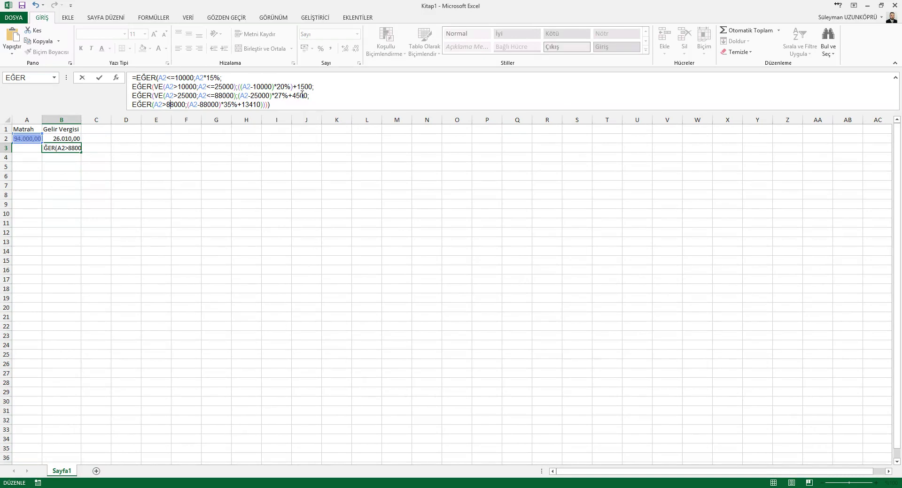
{"action": "key", "text": "ctrl+Return"}
- Look up the fourth bracket's wage-income amount in the PDF and set the fixed amount in B3's fourth EĞER line to 21510
{"action": "key", "text": "alt+Tab"}
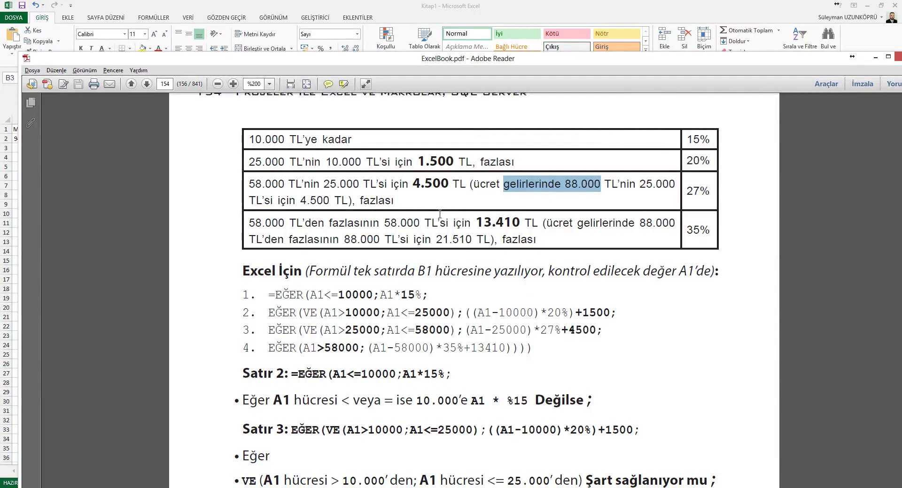
{"action": "left_click_drag", "start_coordinate": [436, 239], "coordinate": [471, 240]}
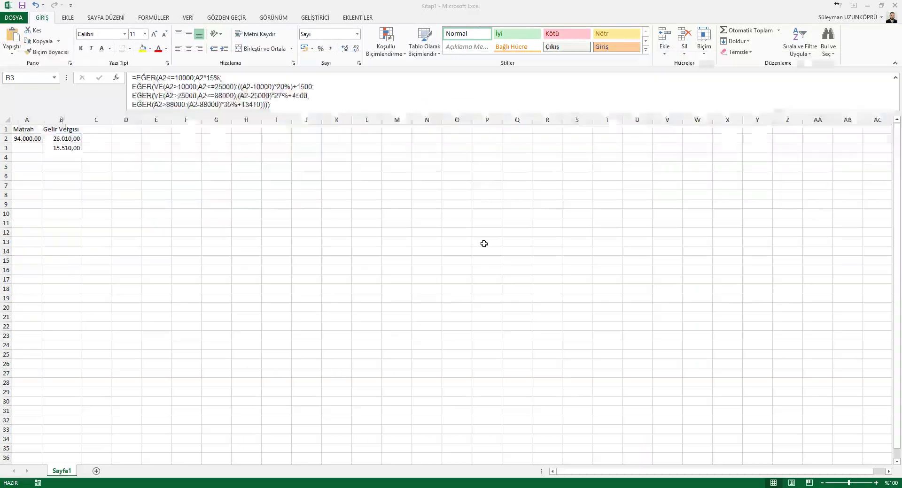
{"action": "key", "text": "alt+Tab"}
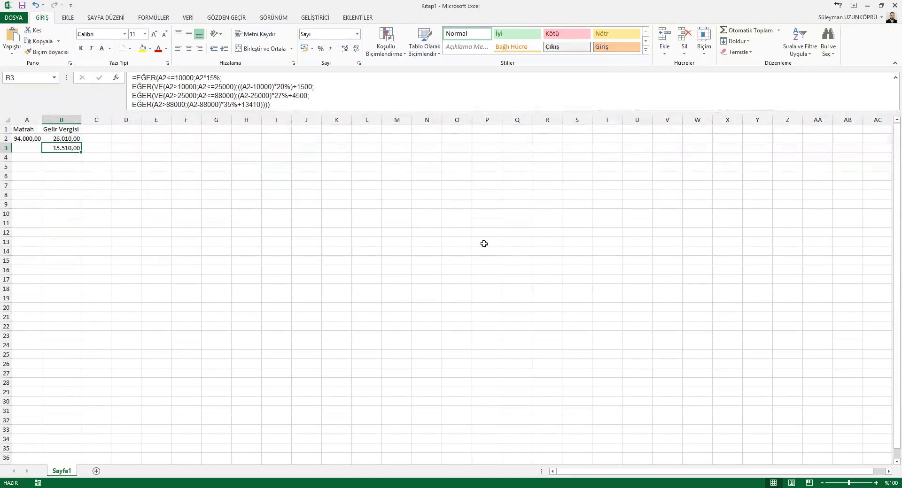
{"action": "key", "text": "F2"}
{"action": "key", "text": "Left"}
{"action": "key", "text": "Left"}
{"action": "key", "text": "Left"}
{"action": "key", "text": "Left"}
{"action": "key", "text": "Left"}
{"action": "key", "text": "Left"}
{"action": "key", "text": "Left"}
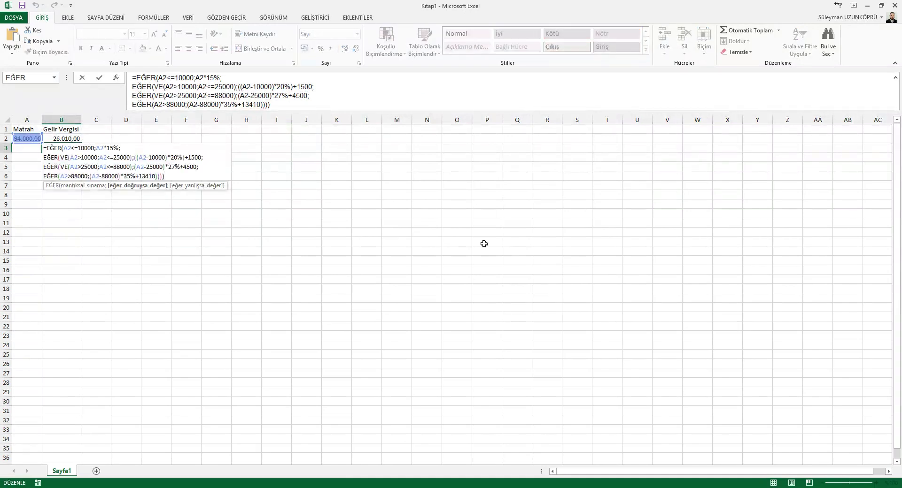
{"action": "key", "text": "shift+Left"}
{"action": "key", "text": "shift+Left"}
{"action": "type", "text": "21"}
{"action": "key", "text": "BackSpace"}
{"action": "type", "text": "5"}
{"action": "key", "text": "ctrl+Return"}
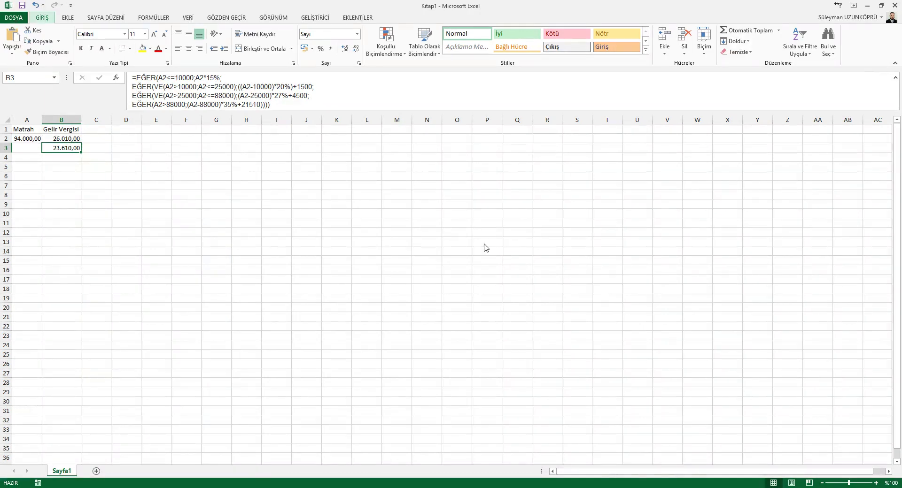
- Review the wage-income amounts in the PDF, and compare the B2 and B3 formulas for the Matrah in A2
{"action": "key", "text": "alt+Tab"}
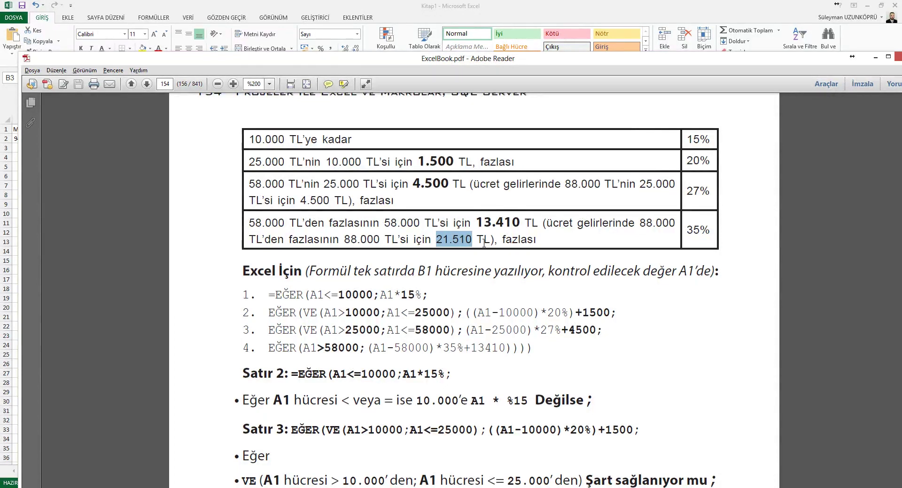
{"action": "key", "text": "alt+Tab"}
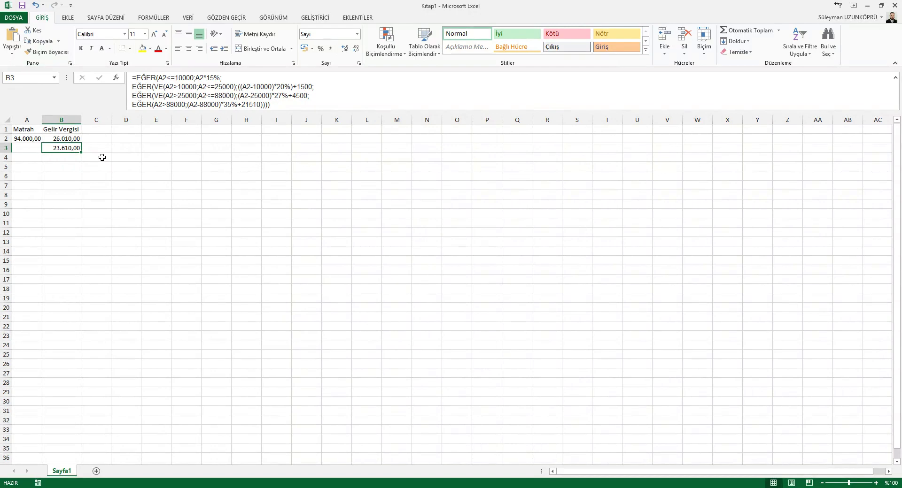
{"action": "left_click", "coordinate": [19, 139]}
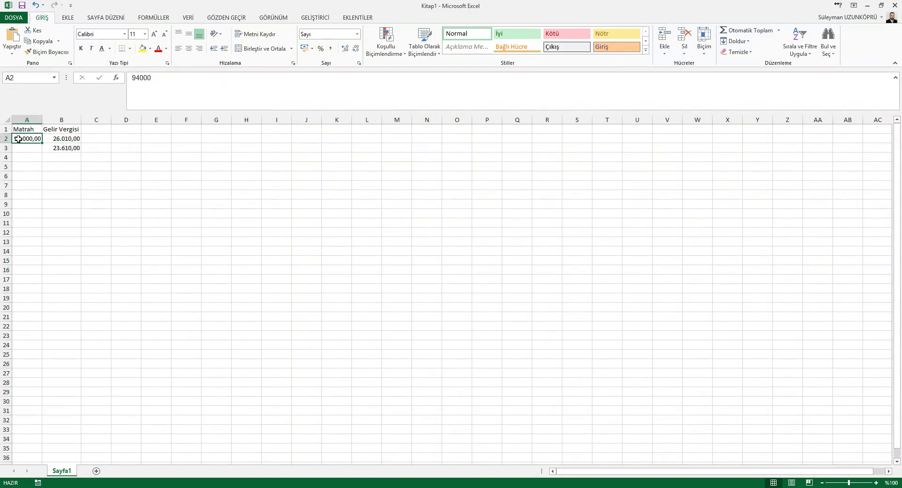
{"action": "left_click", "coordinate": [52, 140]}
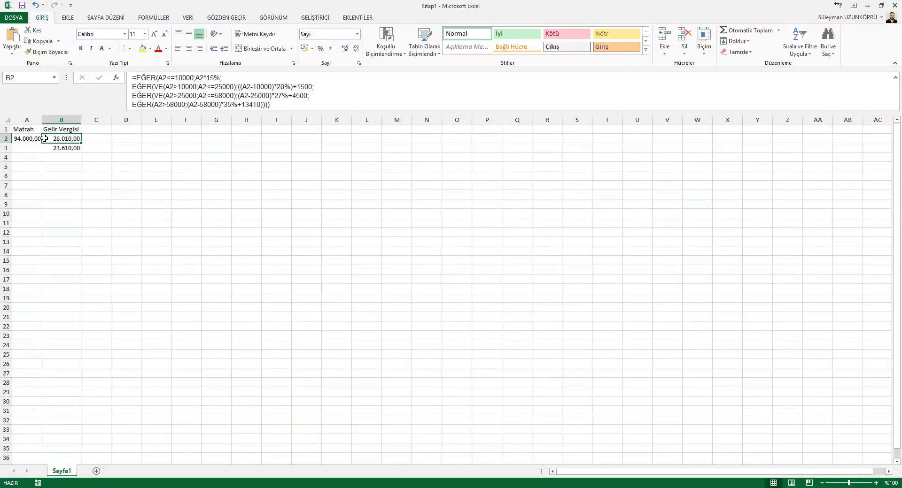
{"action": "left_click", "coordinate": [47, 150]}
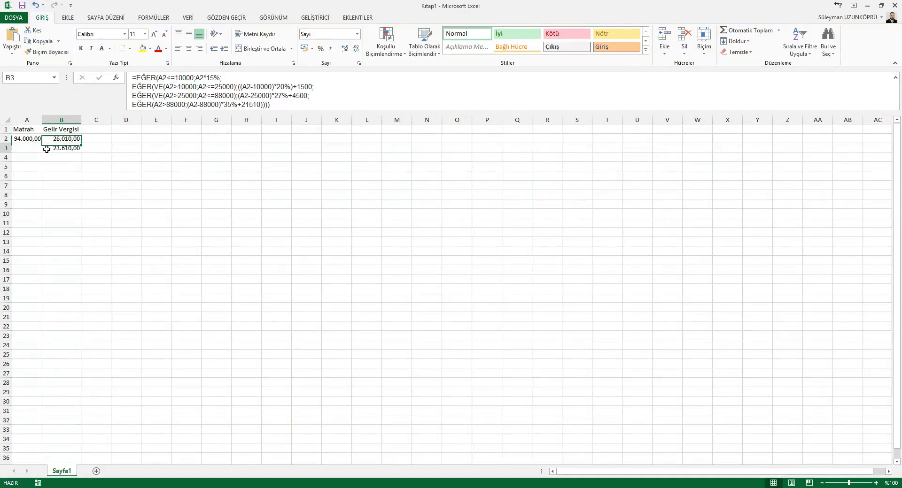